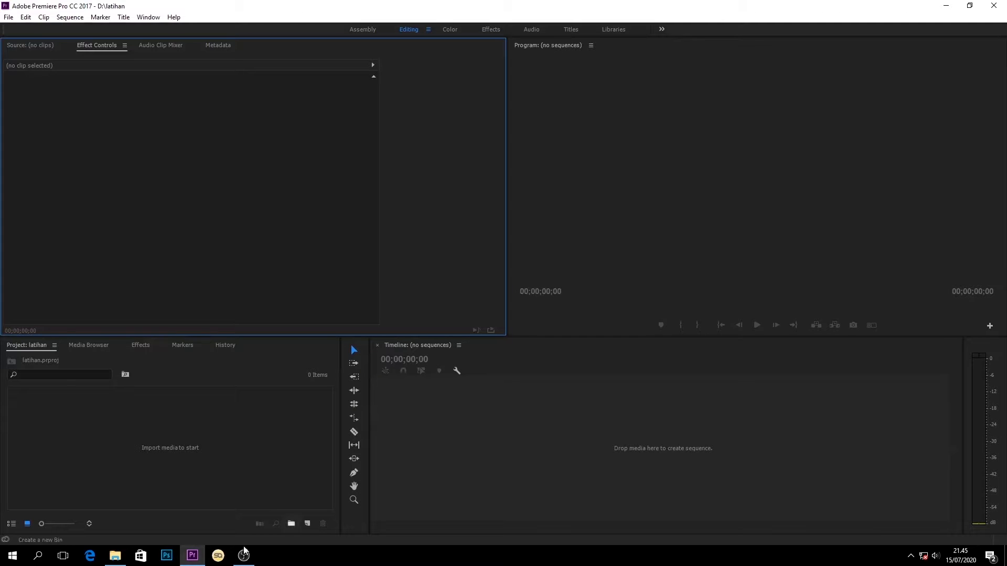
Switch to File Explorer and open the Prewedd footage folder, two levels inside the capture folder on drive D
mouse_move(115, 557)
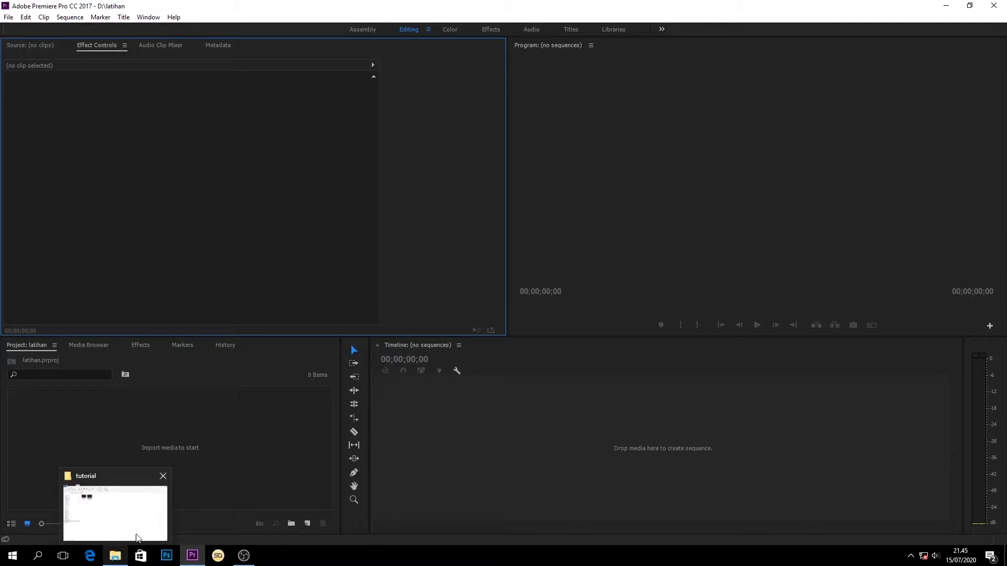
left_click(192, 478)
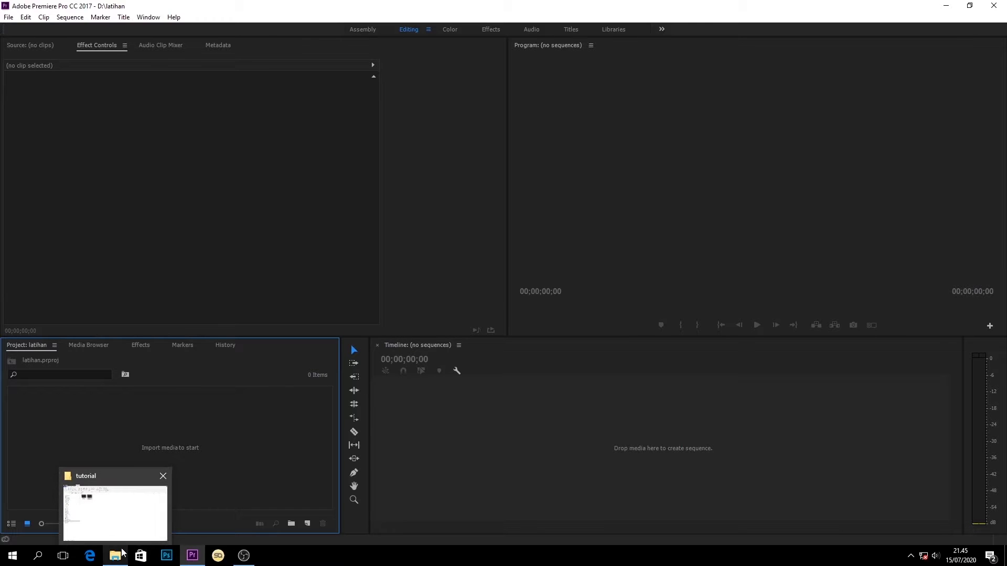
left_click(122, 531)
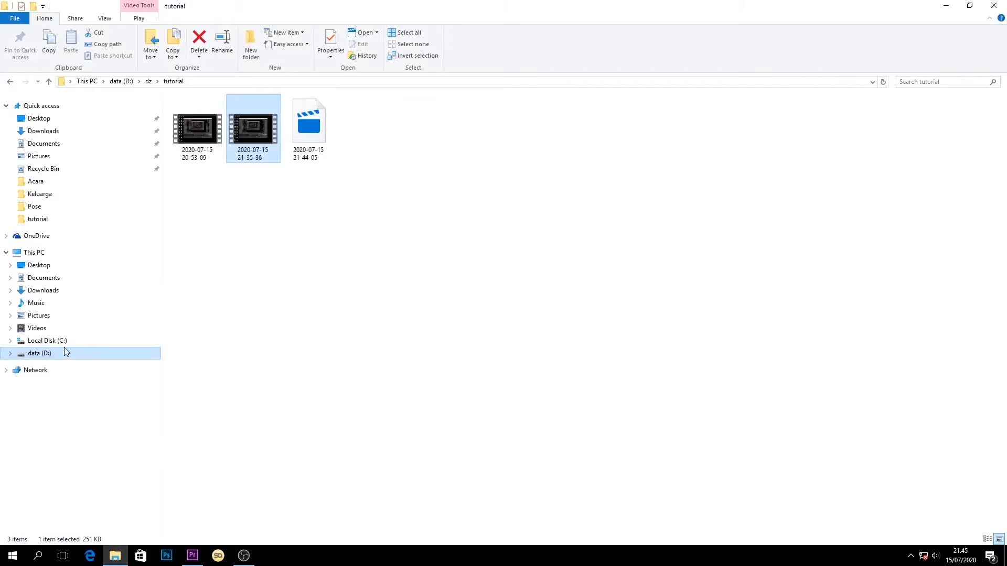
left_click(65, 348)
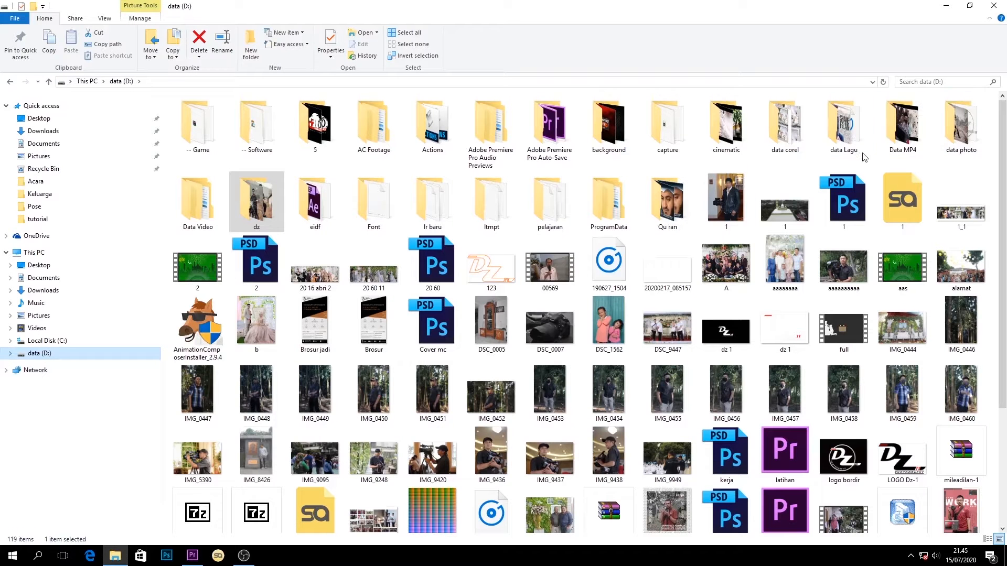
left_click(683, 145)
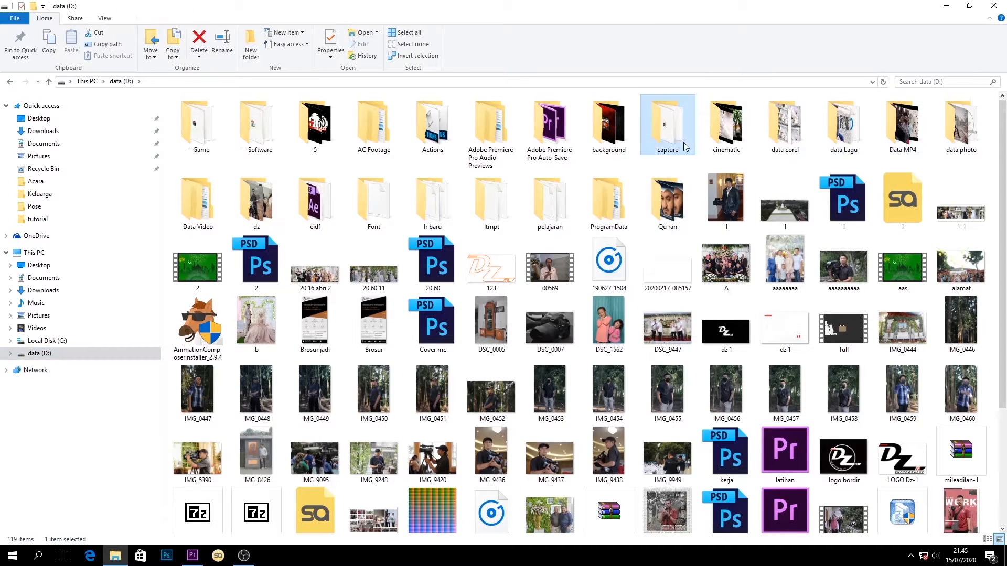
double_click(684, 146)
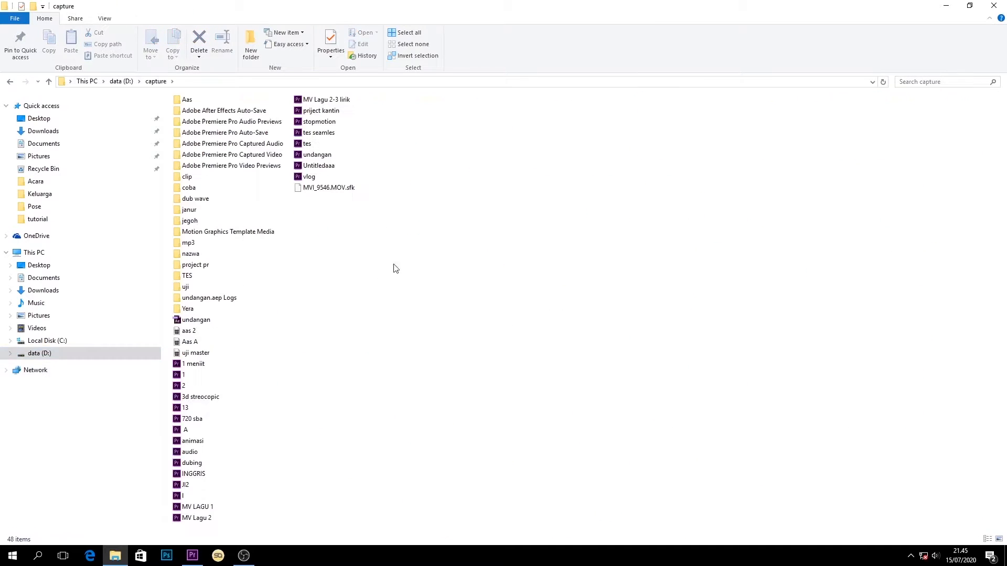
double_click(188, 308)
double_click(227, 118)
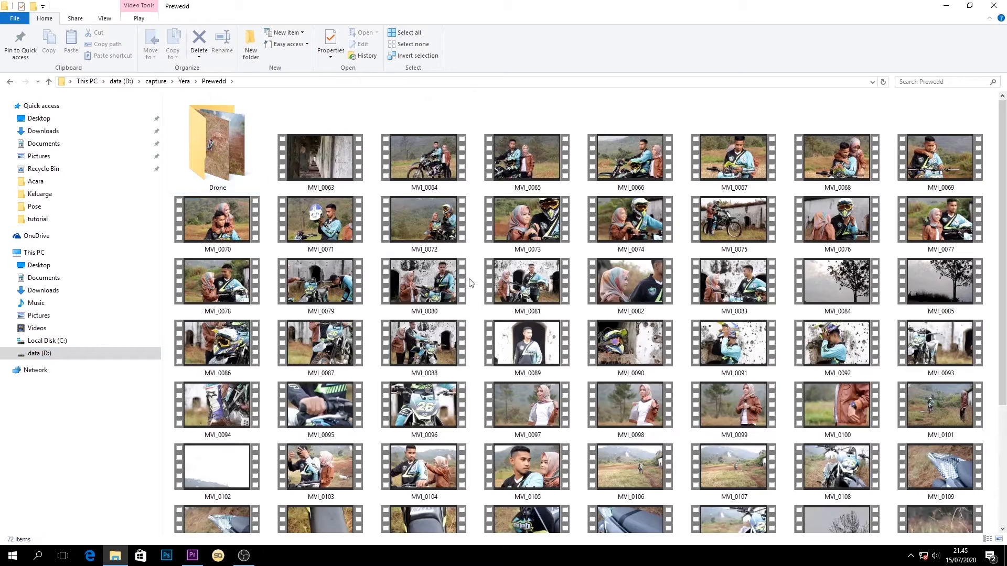
Import the clips MVI_0064 through MVI_0067 from the Prewedd folder into the Premiere Pro project latihan
left_click(417, 179)
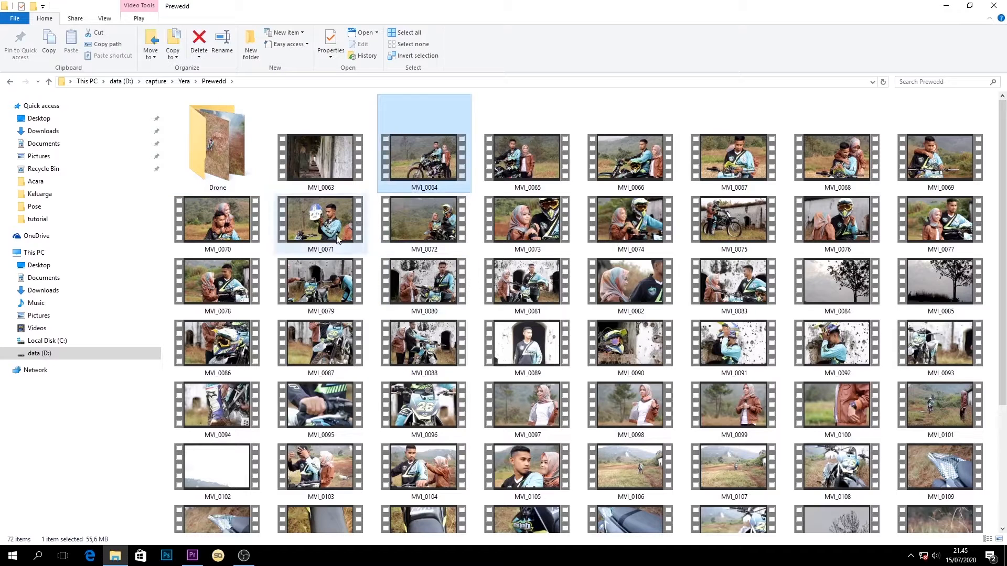
left_click(750, 157, "shift")
left_click_drag(749, 157, 181, 395)
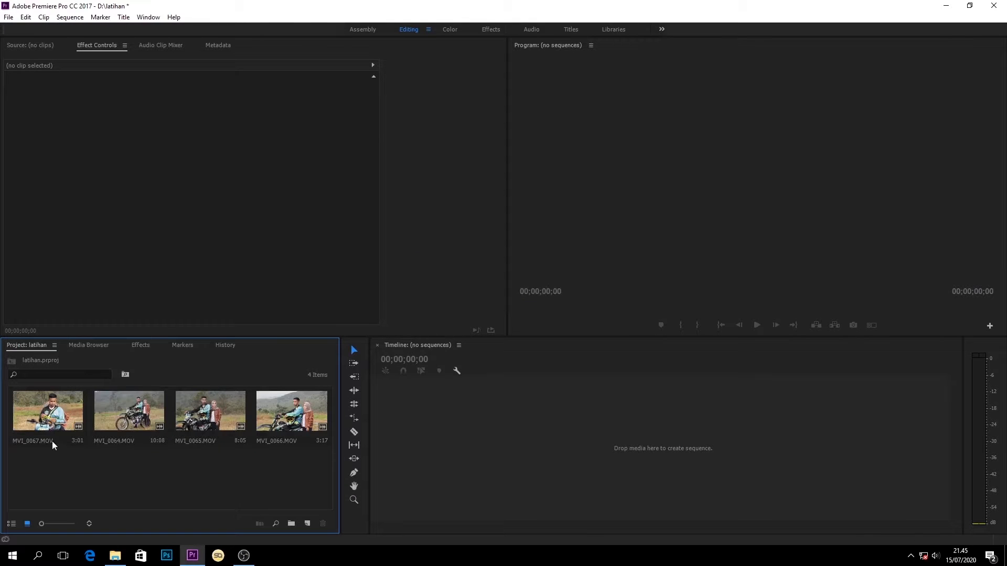
Create a sequence from MVI_0067.MOV, and unlink and delete the clip's audio
left_click_drag(51, 410, 574, 458)
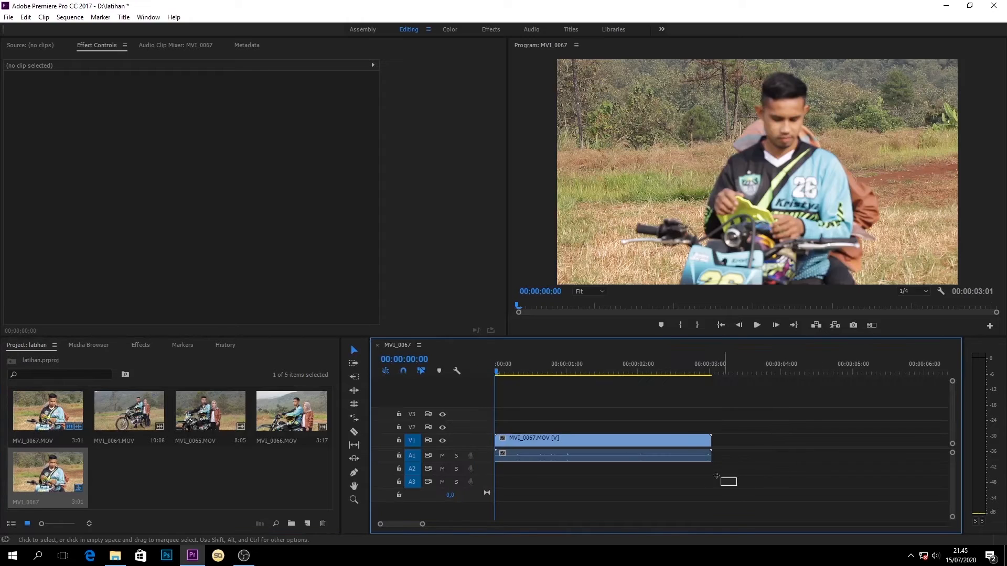
left_click(618, 444)
right_click(619, 444)
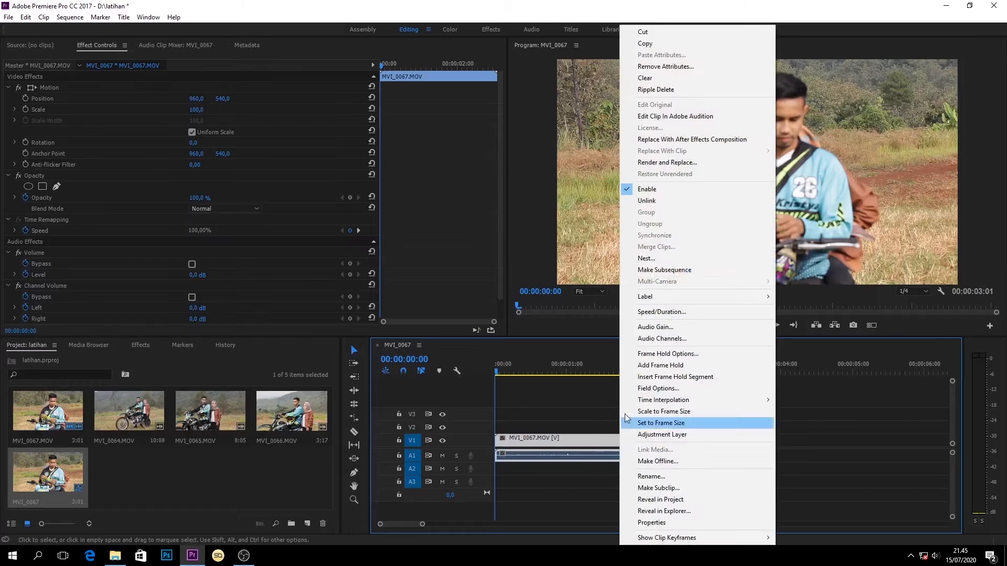
left_click(657, 205)
left_click(643, 492)
left_click(606, 458)
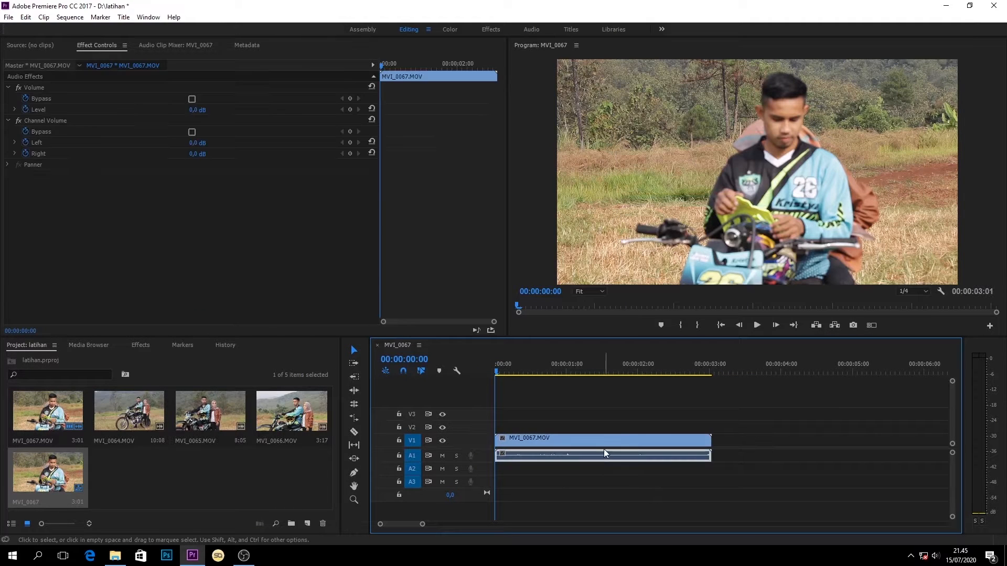
key("Delete")
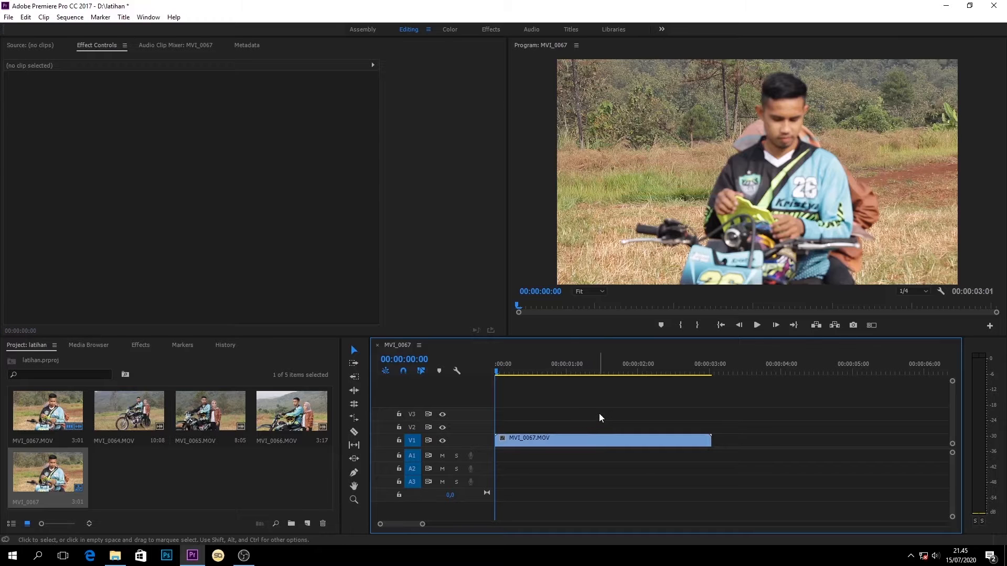
Preview the MVI_0067.MOV clip, and add only the video of MVI_0065.MOV directly after it on track V1
key("space")
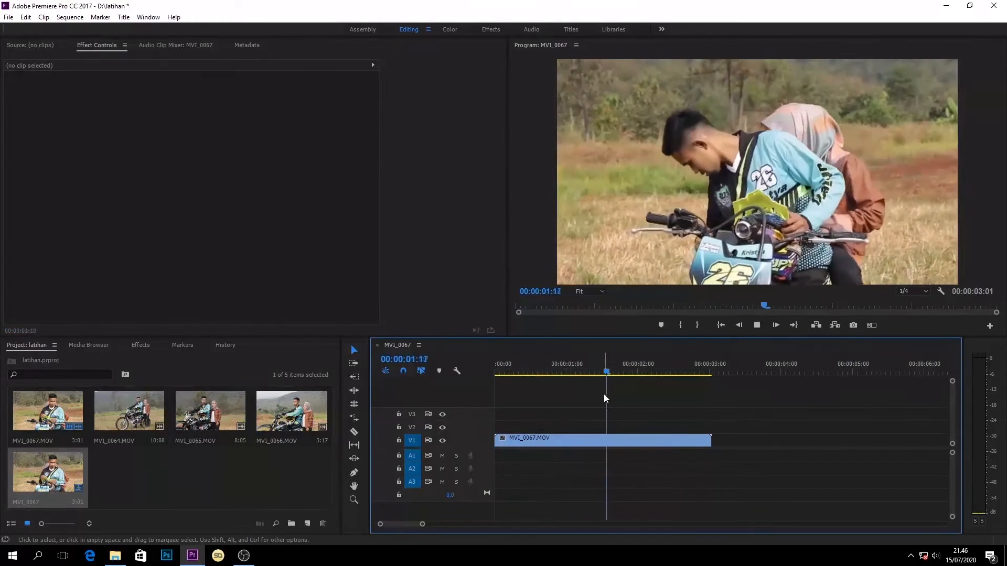
left_click_drag(617, 380, 534, 390)
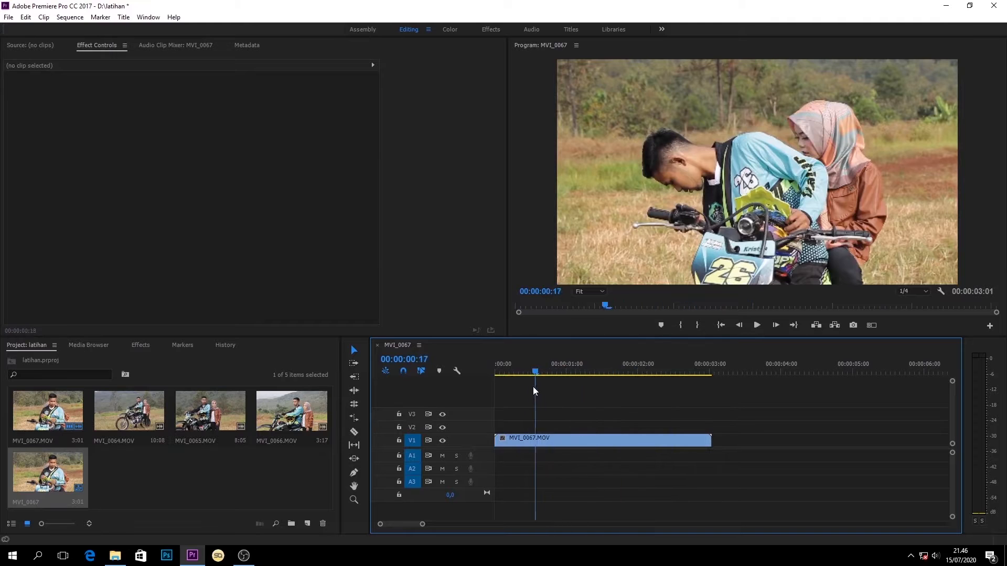
key("space")
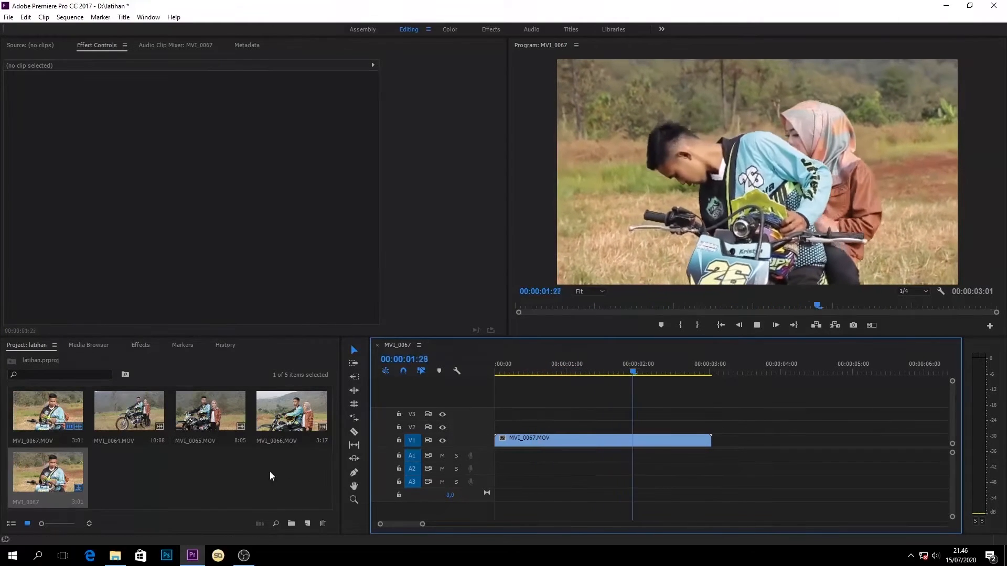
left_click(255, 473)
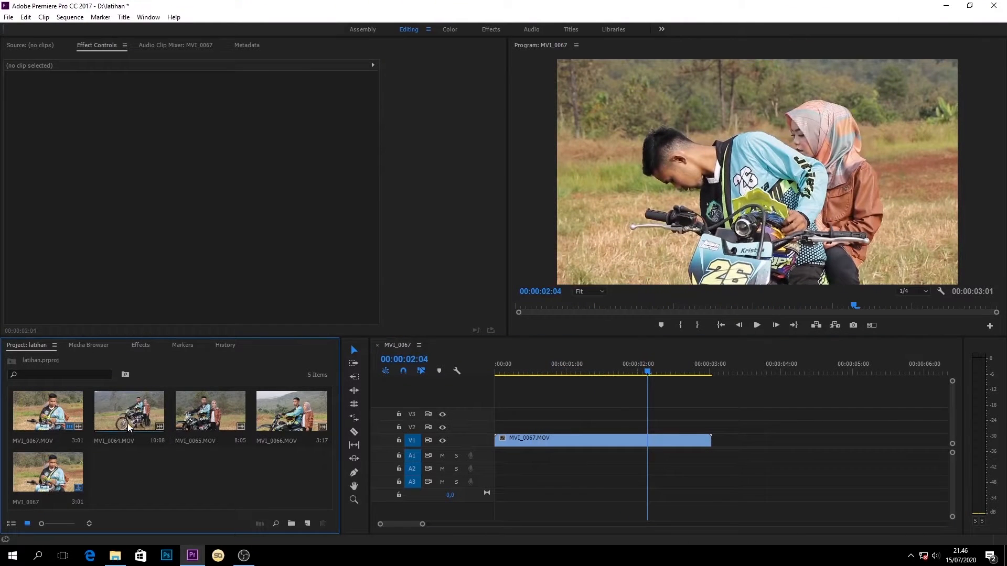
double_click(190, 422)
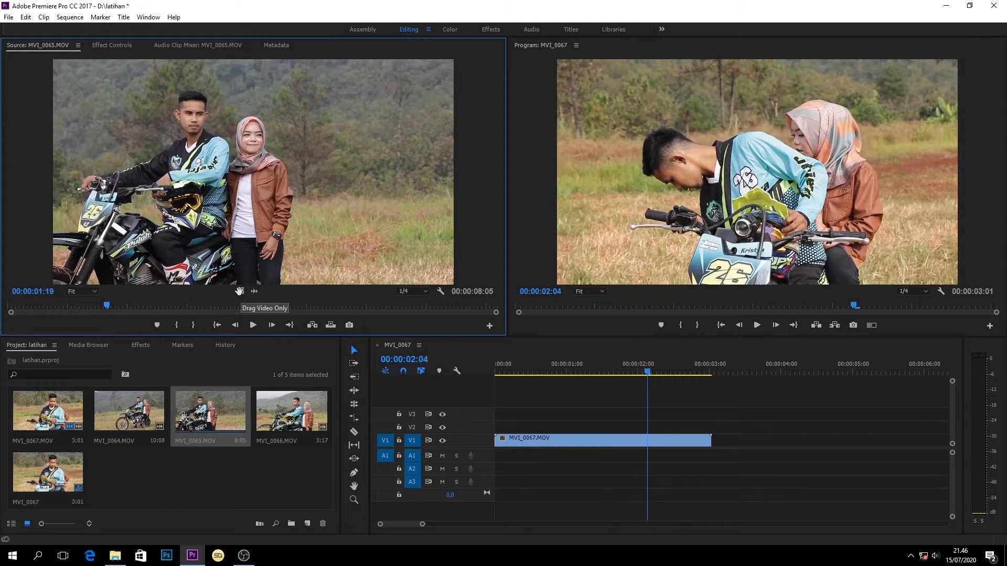
left_click_drag(239, 291, 719, 446)
Play and scrub across the cut between MVI_0067.MOV and MVI_0065.MOV to review both clips
key("space")
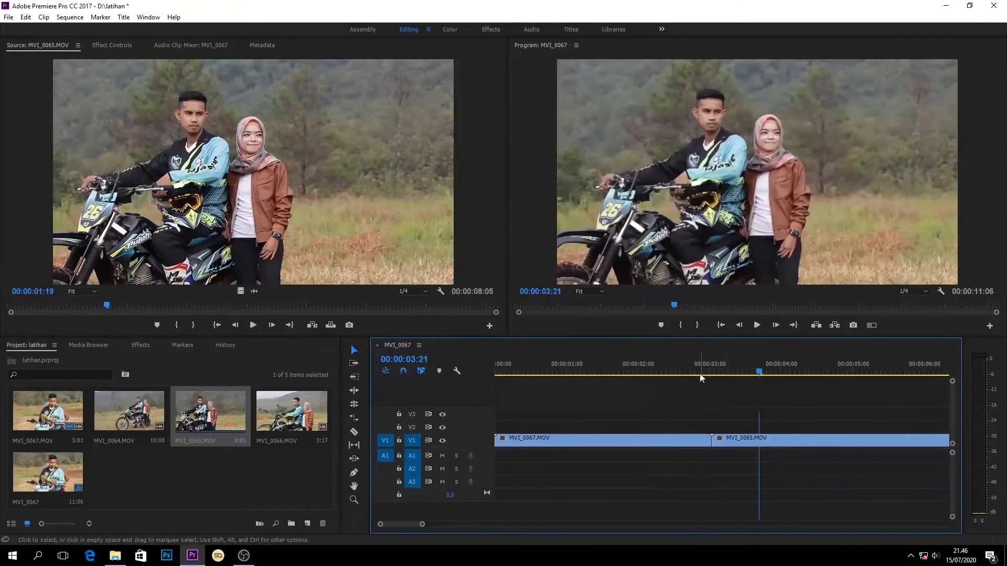
left_click_drag(700, 376, 747, 402)
left_click(749, 439)
left_click(664, 440)
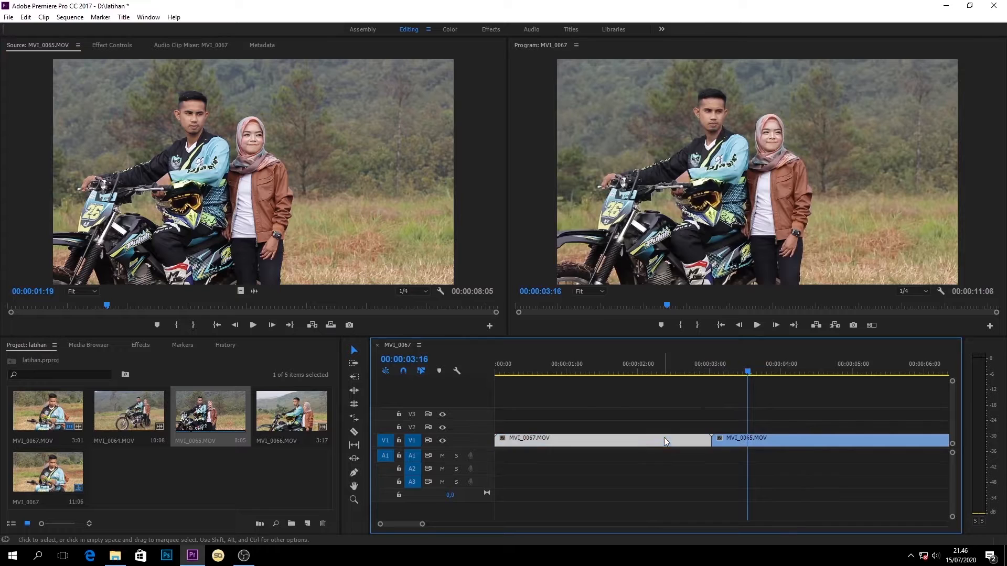
left_click_drag(693, 372, 678, 376)
left_click(673, 392)
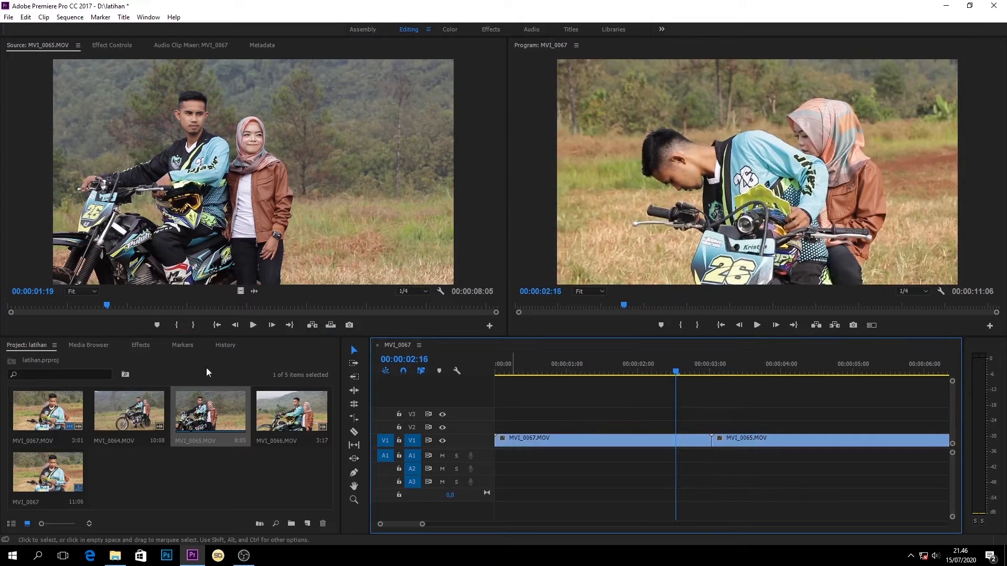
Expand the effect presets and the folder 10 Free Smooth Transition Pack 1 - Debrup Travel & Films to view its transitions
left_click(146, 344)
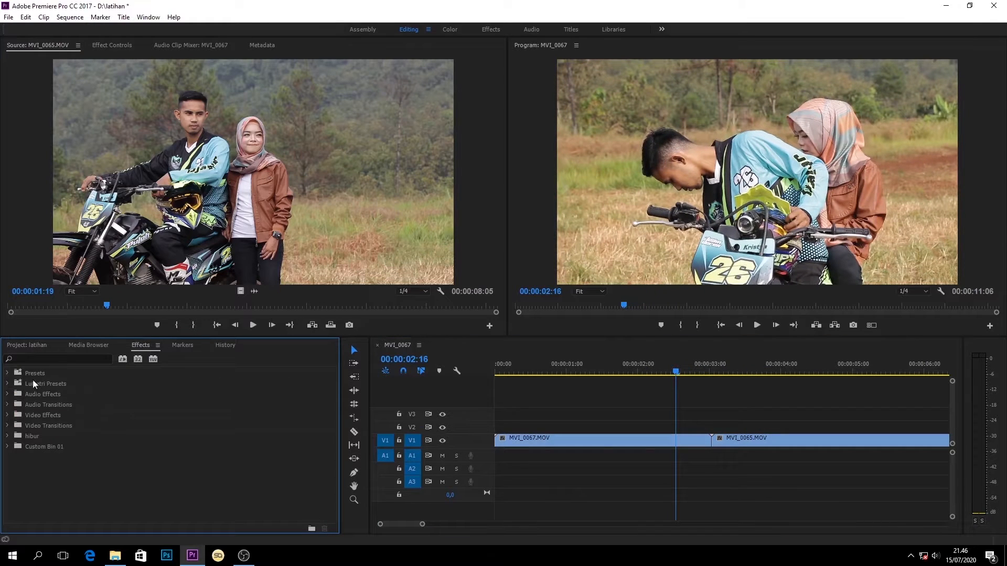
left_click(8, 373)
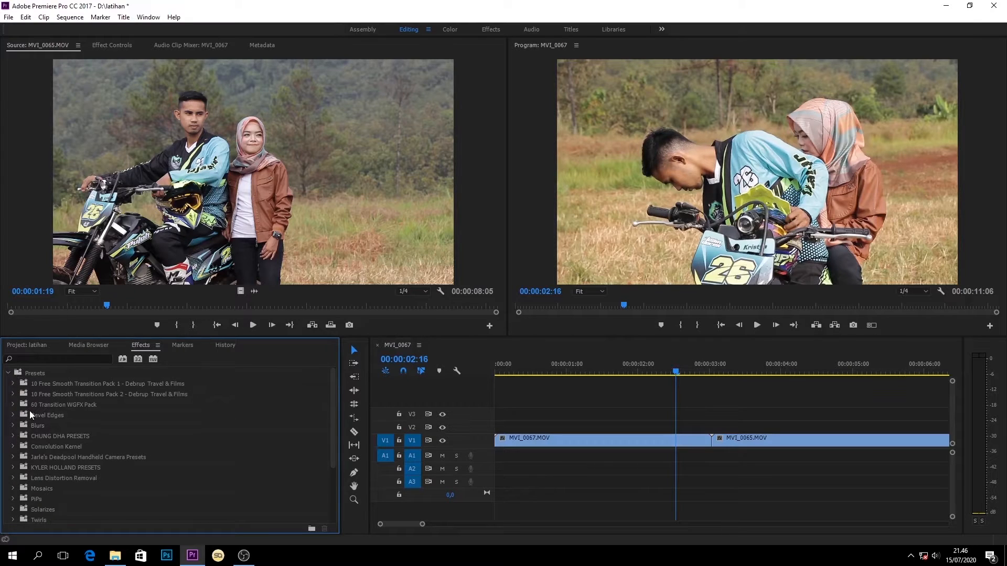
left_click(13, 384)
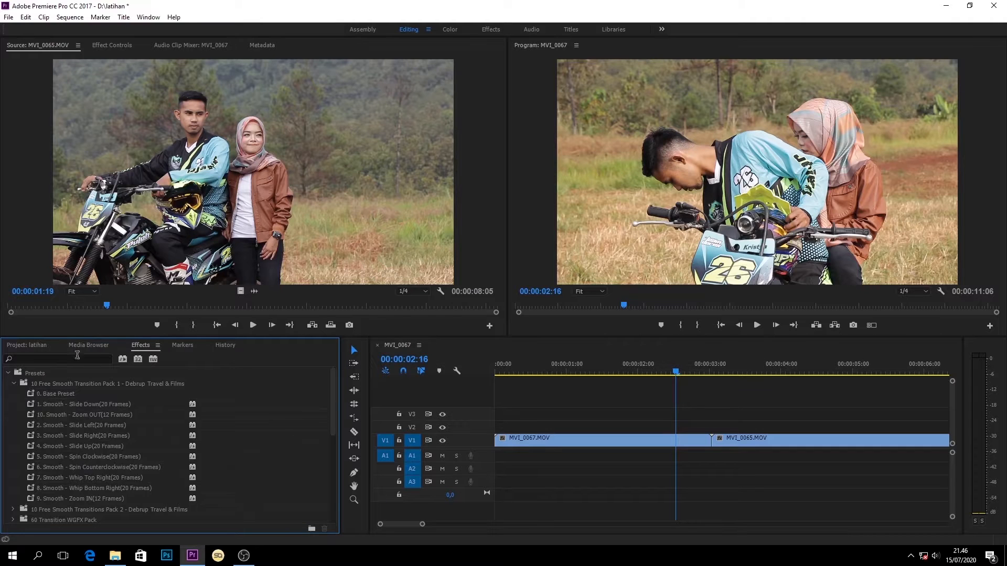
Create a 1920 x 1080 adjustment layer at 29,97 fps and place it on track V2 spanning the cut between the two clips
left_click(31, 346)
left_click(312, 526)
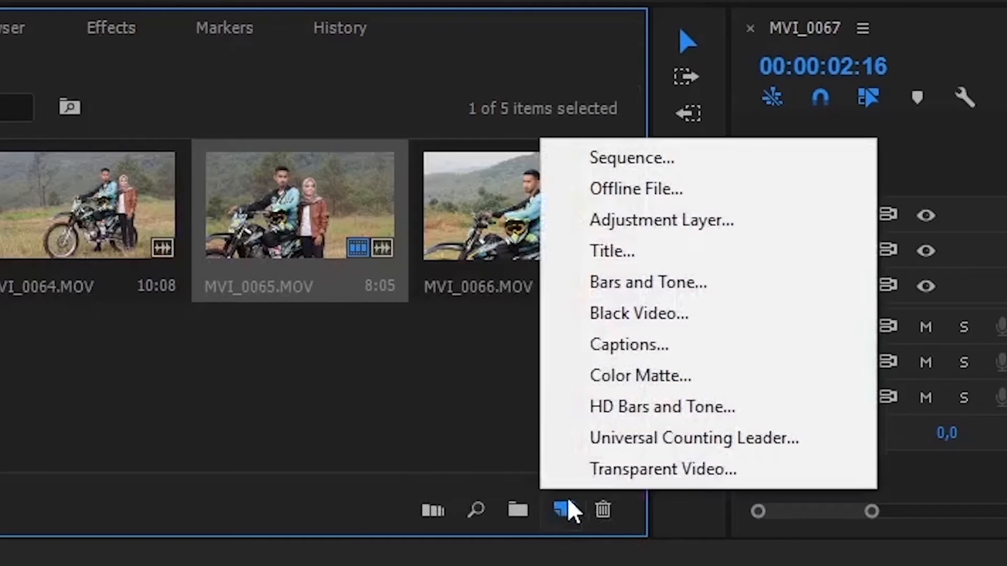
left_click(656, 222)
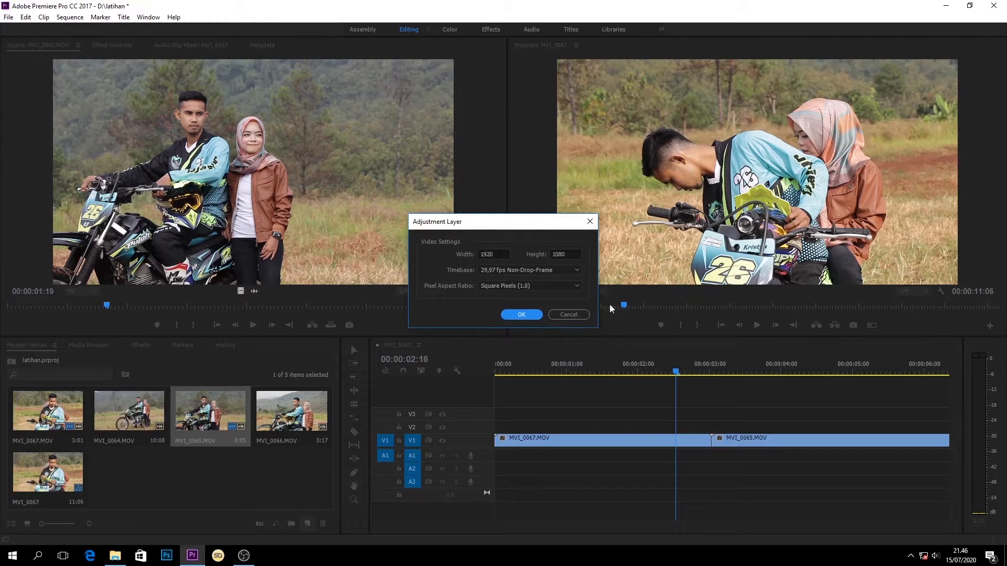
left_click(522, 314)
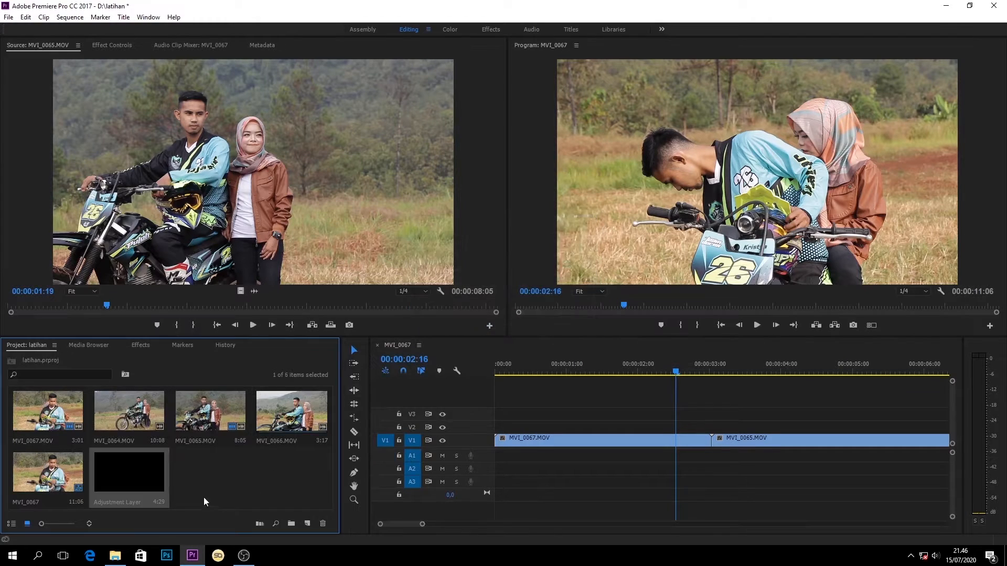
left_click_drag(129, 472, 561, 427)
Trim the start of the adjustment layer to 00:00:02:21, ten frames before the cut
left_click_drag(728, 372, 714, 372)
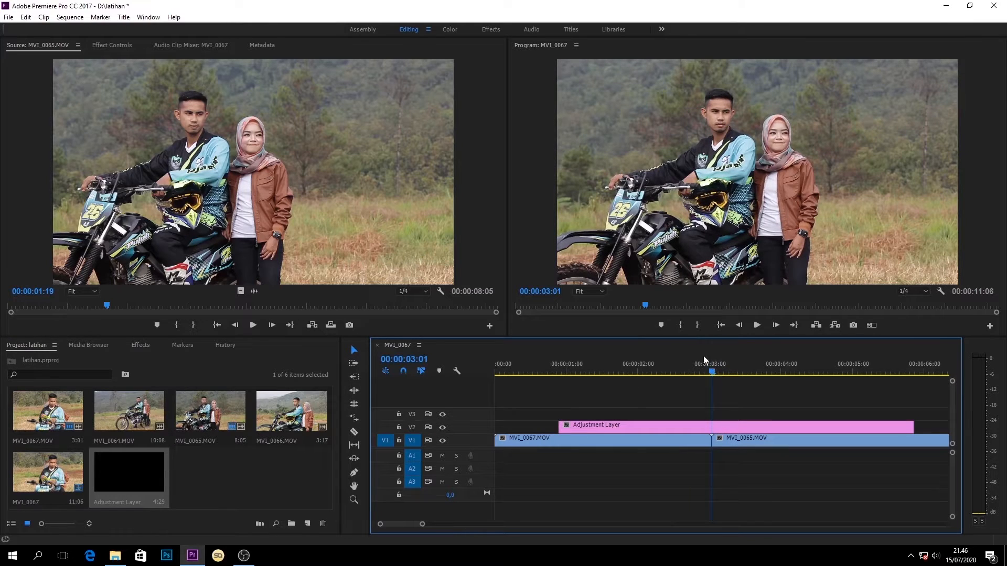
left_click(738, 326)
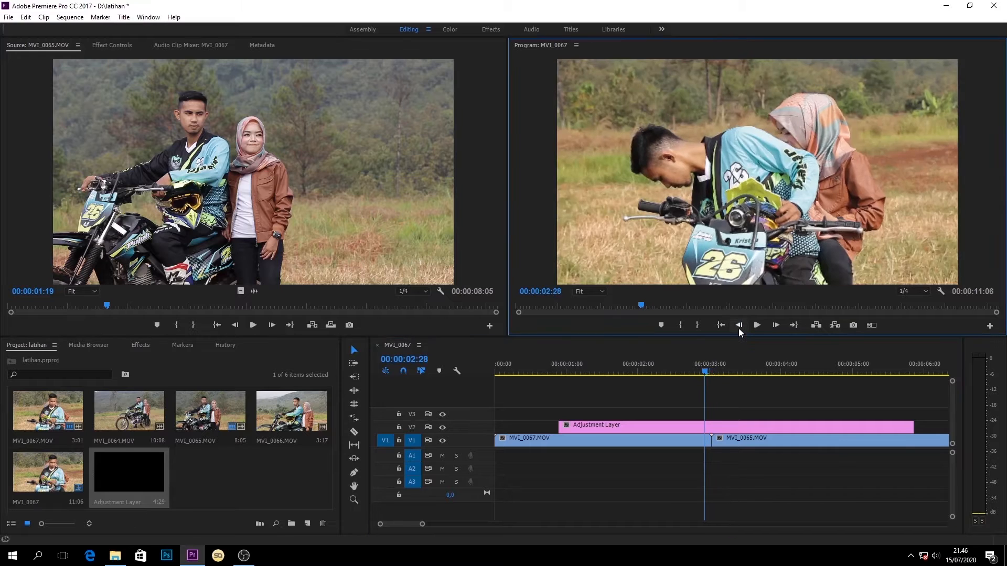
left_click(739, 325)
left_click(738, 325)
left_click(738, 326)
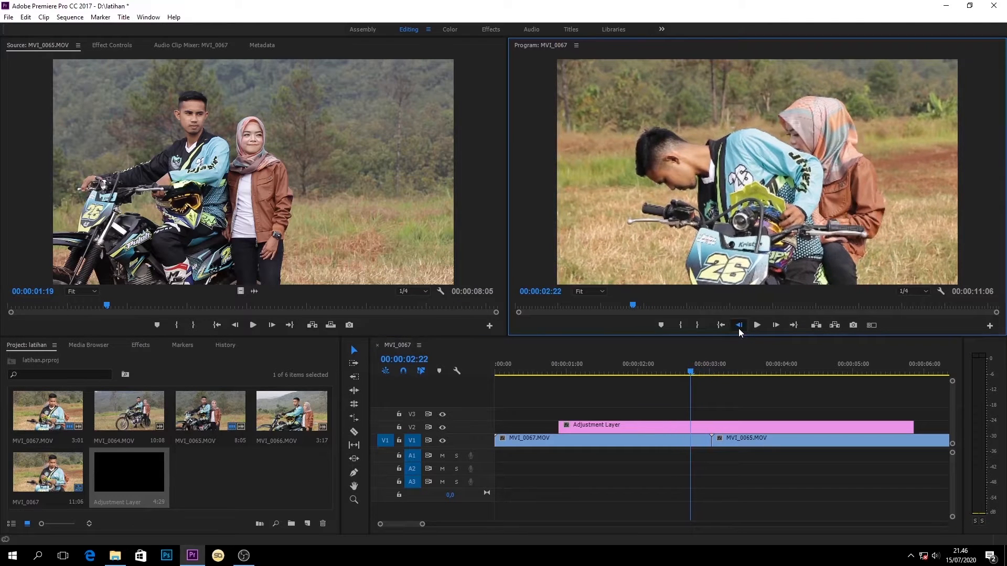
left_click(738, 326)
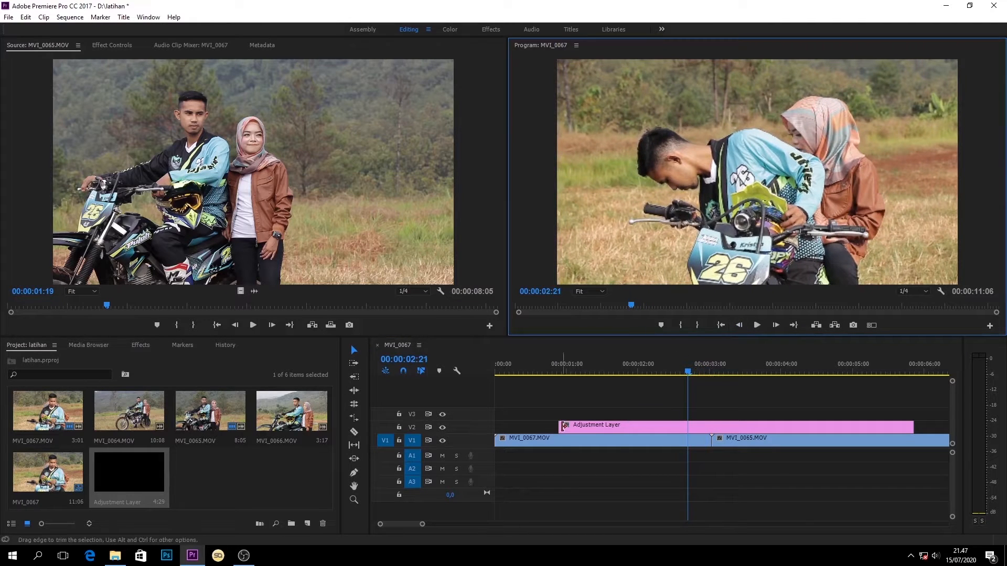
left_click_drag(560, 426, 688, 419)
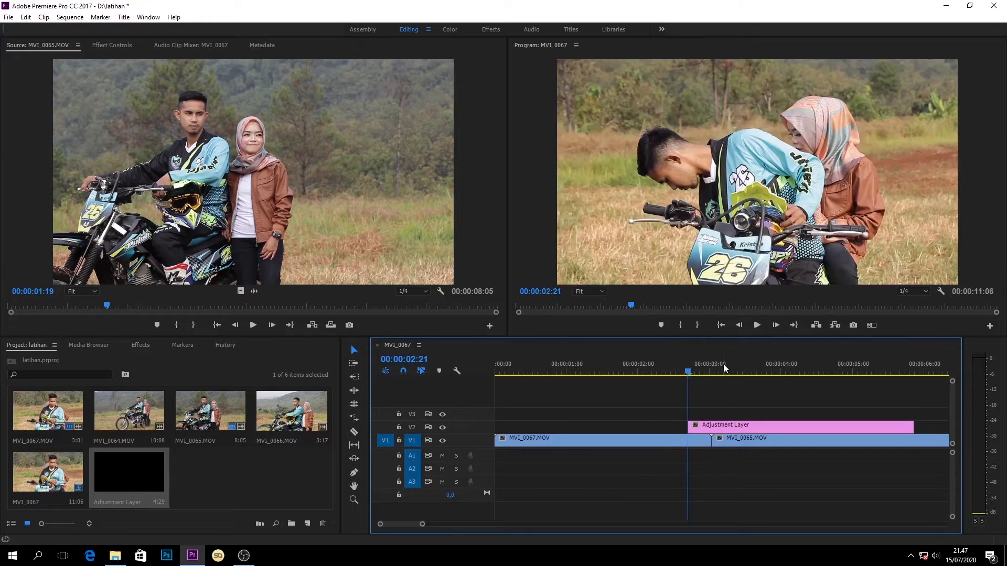
Trim the end of the adjustment layer to 00:00:03:11, ten frames after the cut
left_click(712, 367)
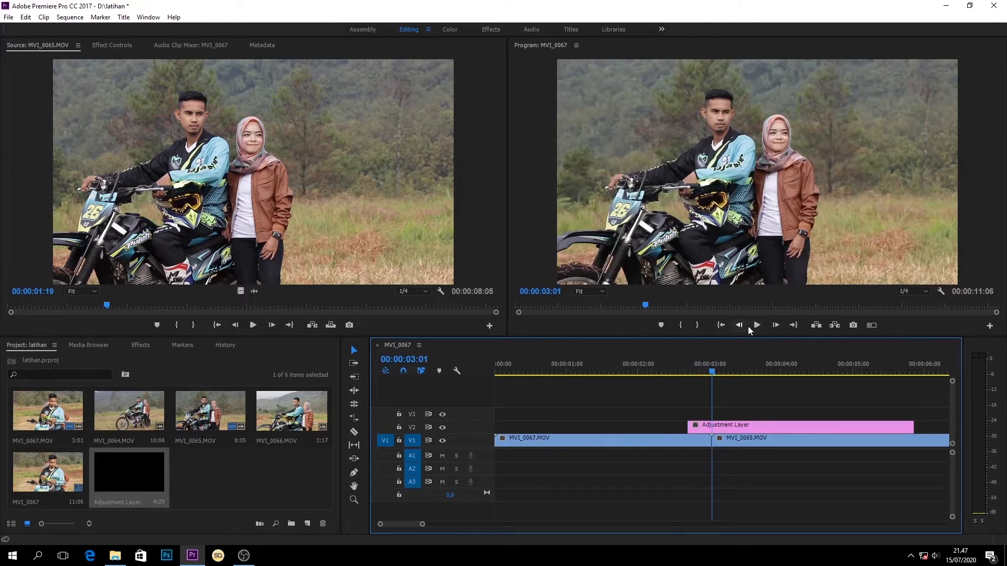
left_click(777, 325)
left_click(776, 325)
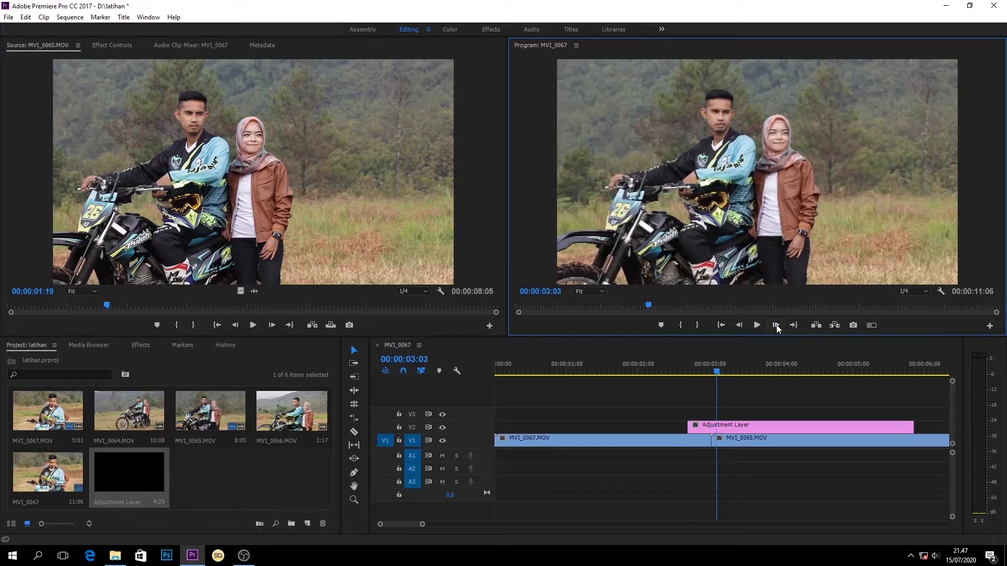
left_click(776, 326)
left_click(776, 325)
left_click(776, 325)
left_click(776, 325)
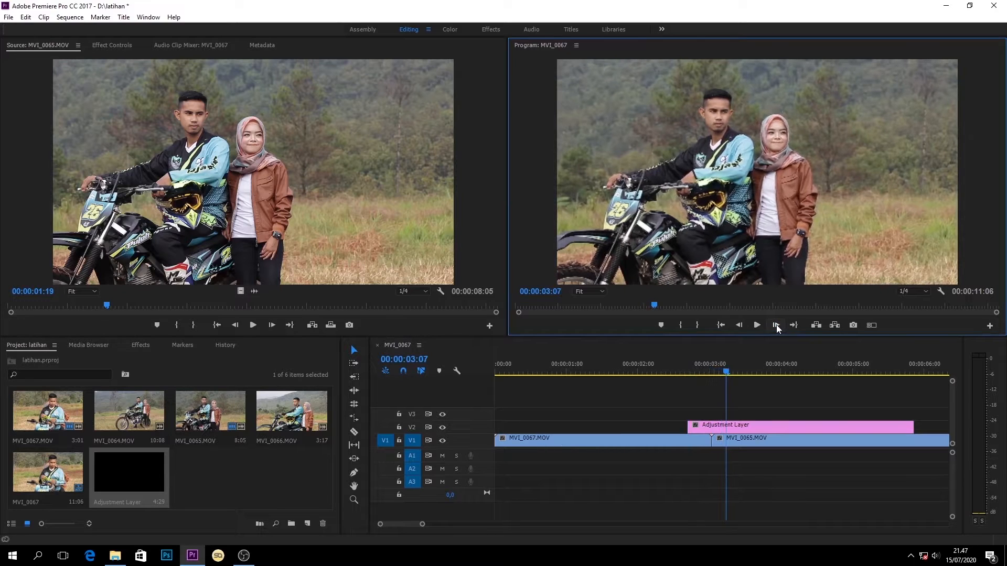
left_click(776, 325)
left_click(776, 325)
left_click(776, 325)
left_click(777, 326)
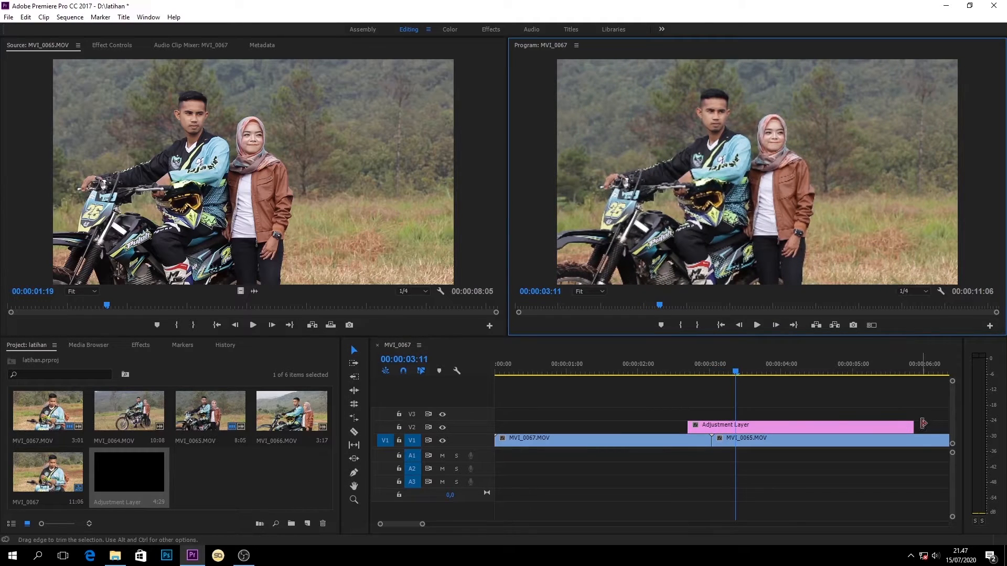
left_click_drag(922, 424, 740, 431)
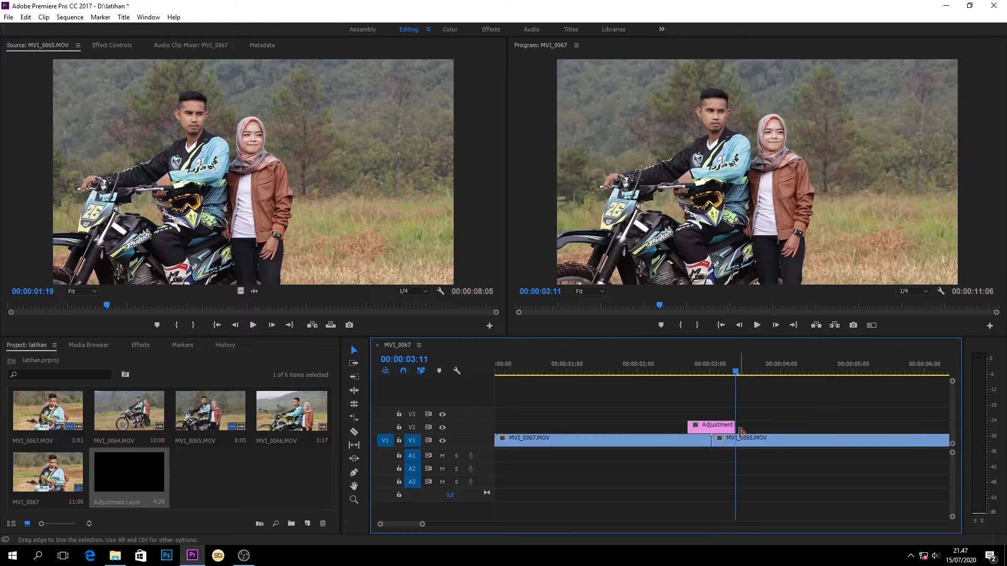
Apply the preset 9. Smooth - Zoom IN(12 Frames) to the adjustment layer and scrub past the cut
left_click(140, 345)
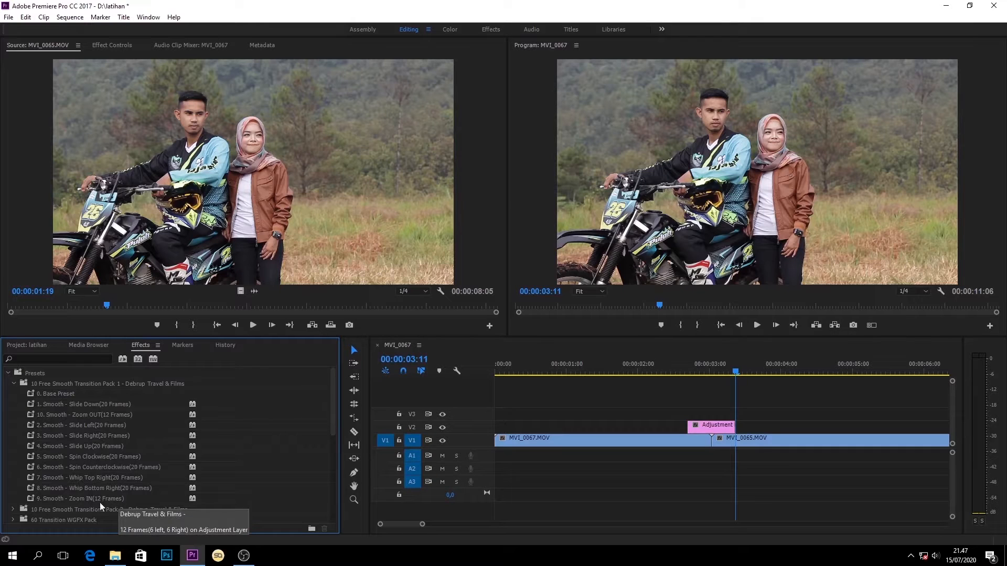
left_click(108, 500)
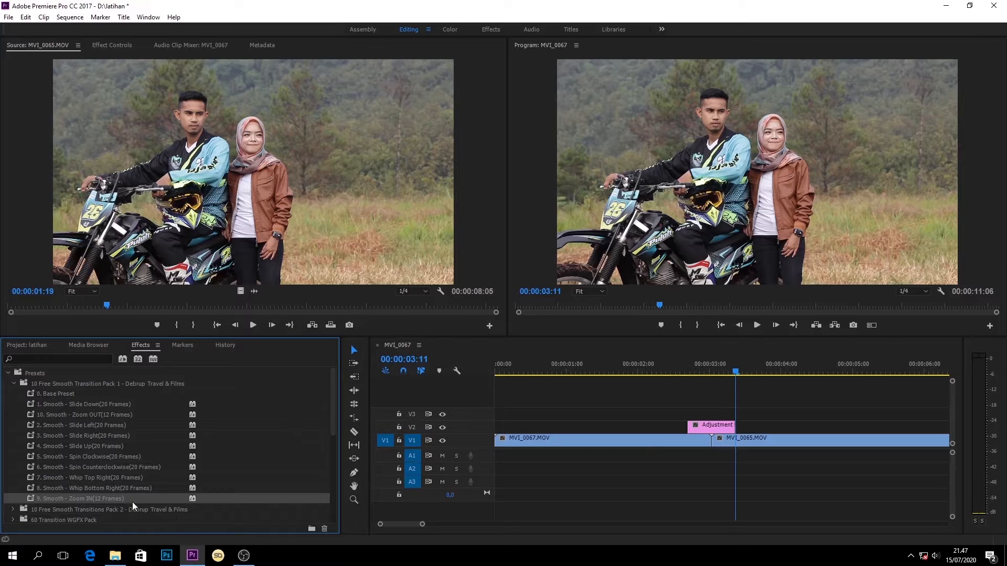
left_click_drag(134, 502, 703, 427)
left_click_drag(714, 374, 752, 380)
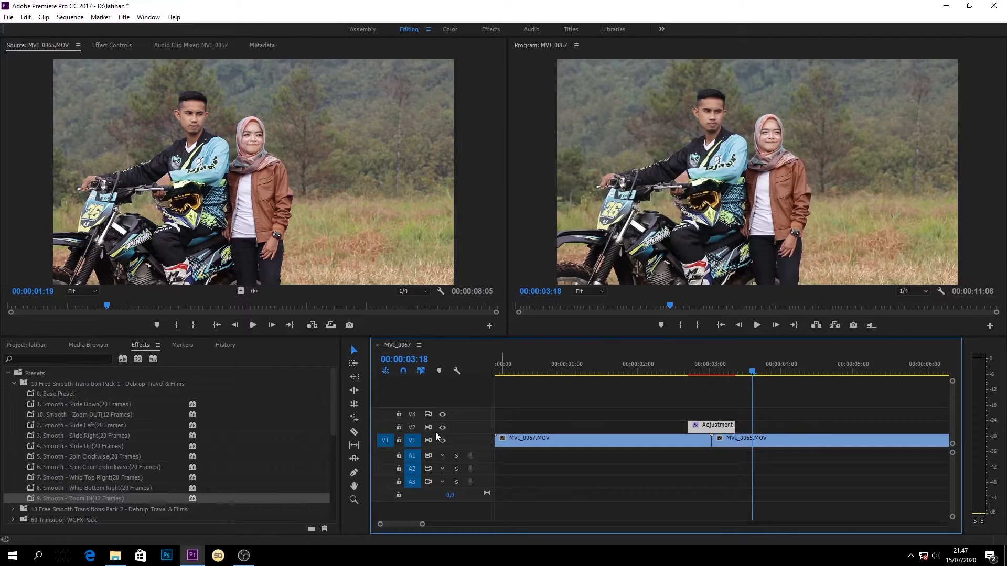
Split MVI_0065.MOV at the end of the adjustment layer and apply 0. Base Preset to the short piece beneath the layer
left_click(355, 431)
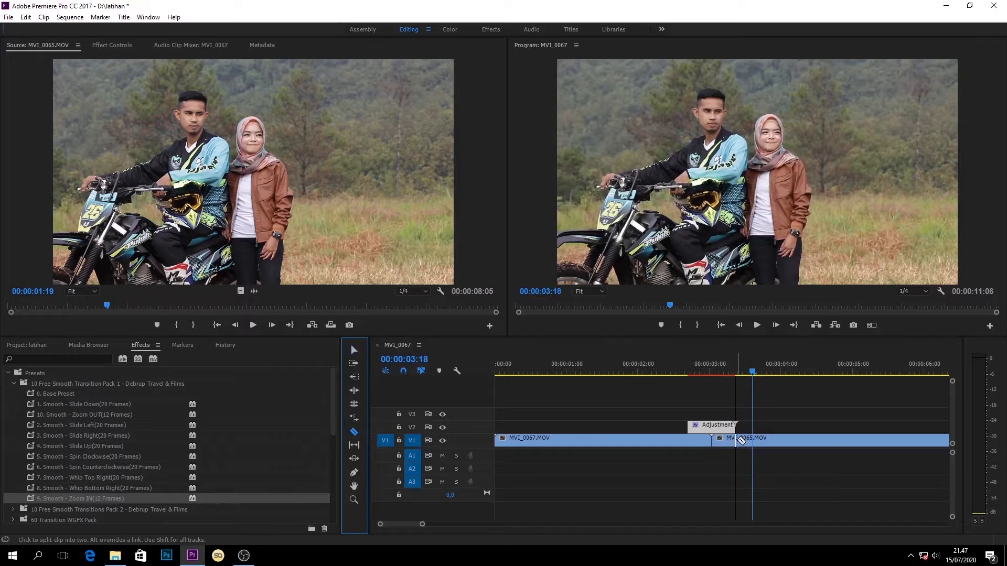
left_click(736, 440)
left_click(353, 351)
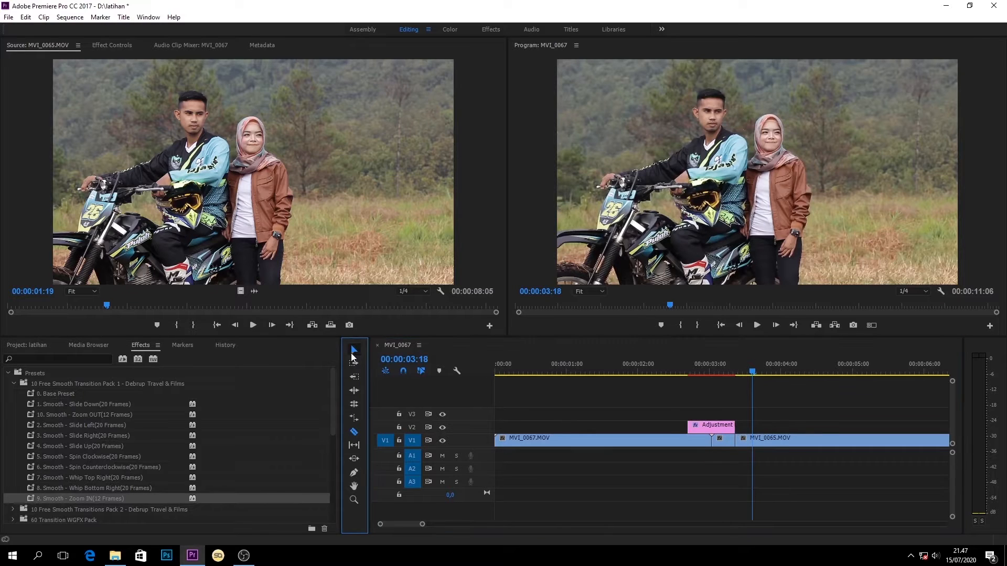
left_click_drag(57, 395, 723, 451)
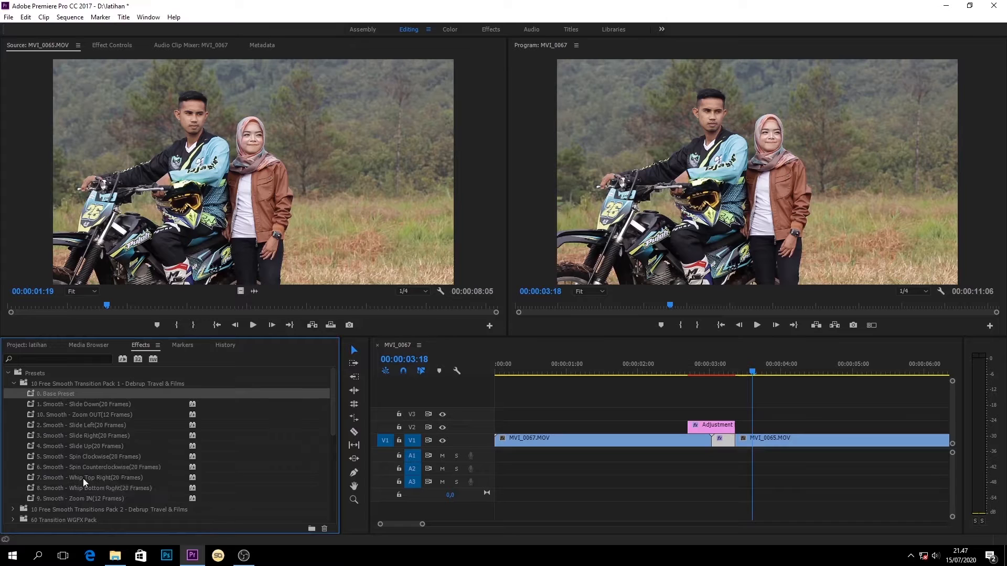
Expand the Transition folder in CHUNG DHA PRESETS and look through the CD_Smooth_Transition_1080p presets
scroll(102, 471, "down", 1)
scroll(111, 469, "down", 2)
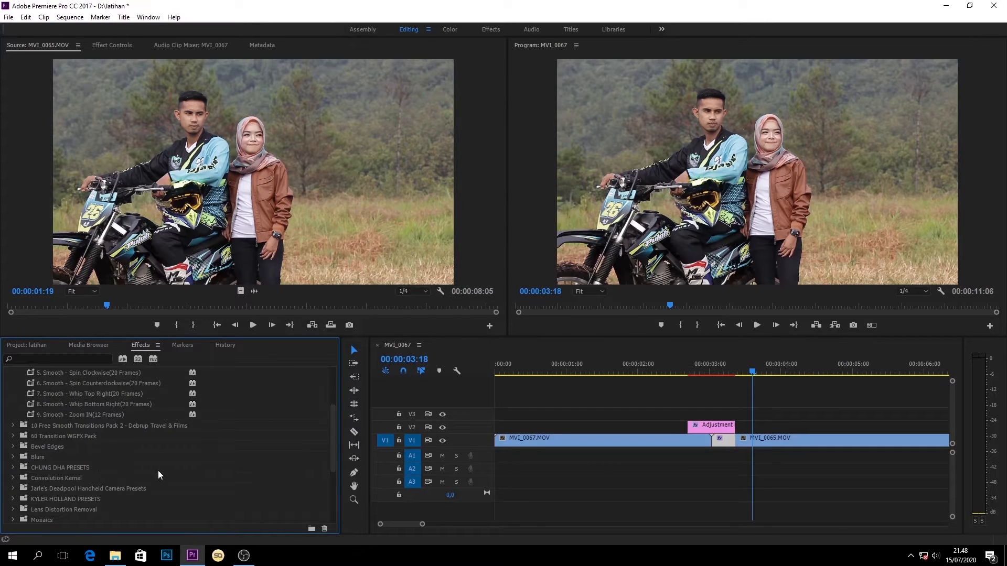
left_click(13, 468)
scroll(13, 469, "down", 2)
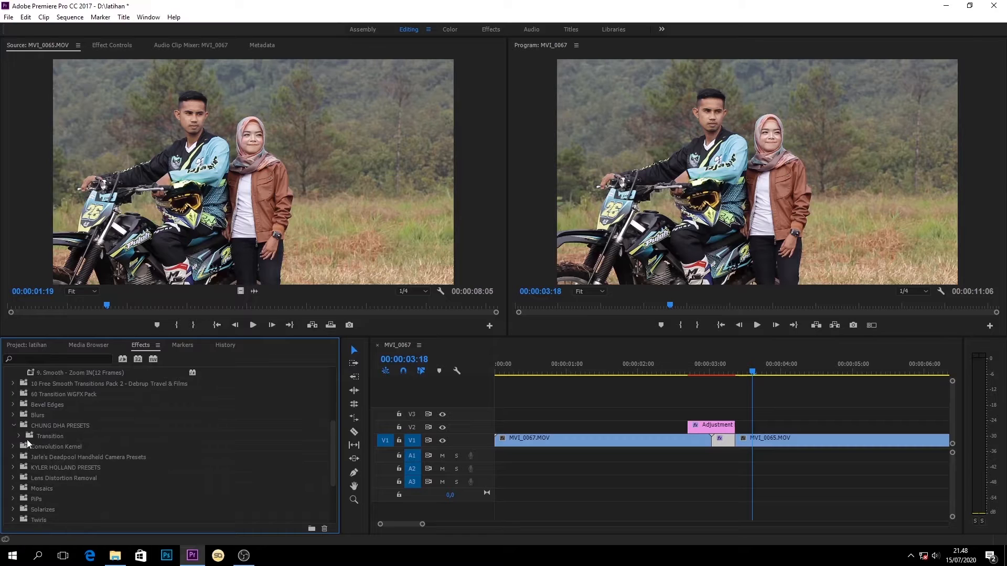
left_click(19, 437)
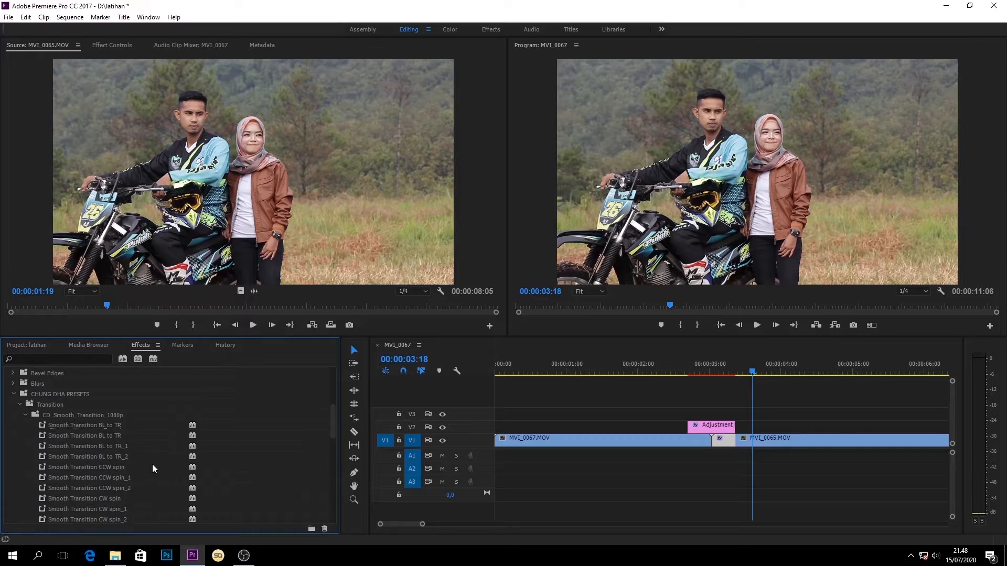
scroll(156, 465, "down", 3)
scroll(153, 474, "down", 1)
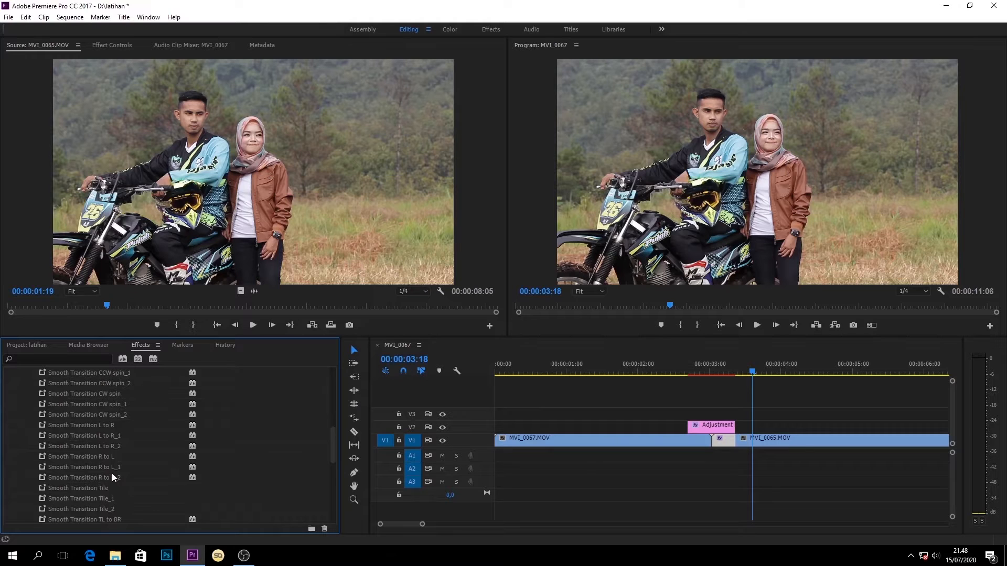
scroll(124, 455, "up", 4)
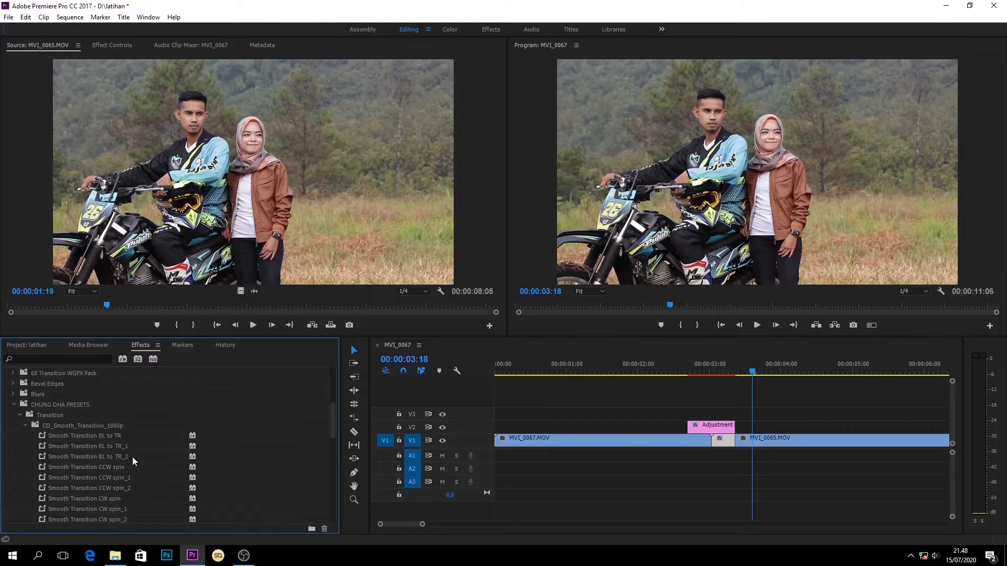
Play the sequence across the cut from about 00:00:02:13 to review the zoom transition
left_click(669, 372)
key("space")
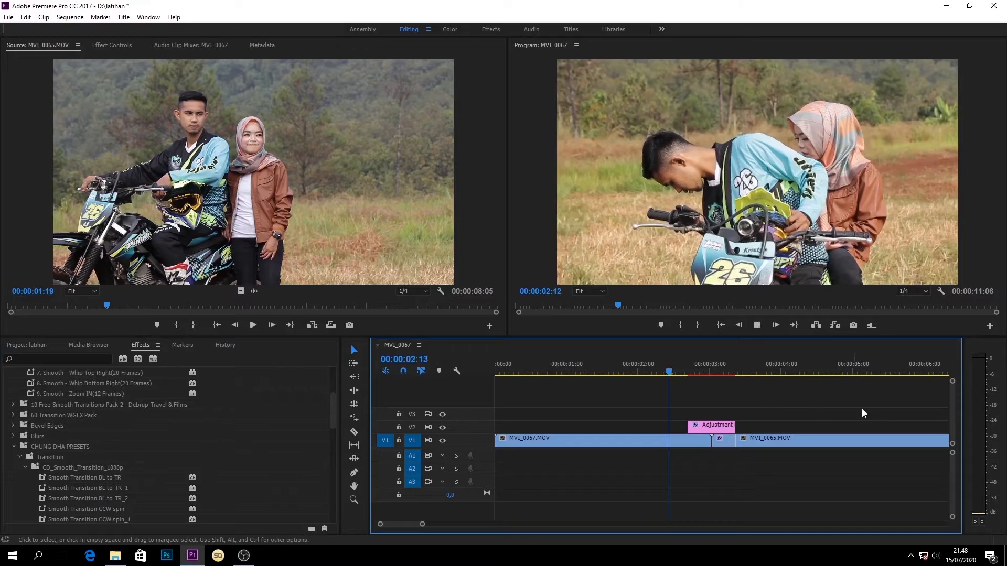
left_click(669, 374)
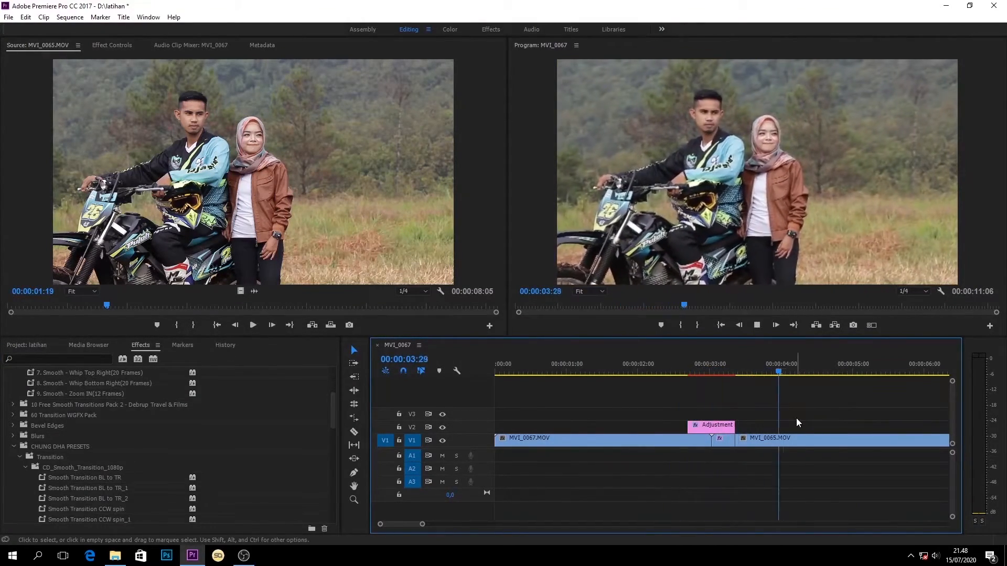
key("space")
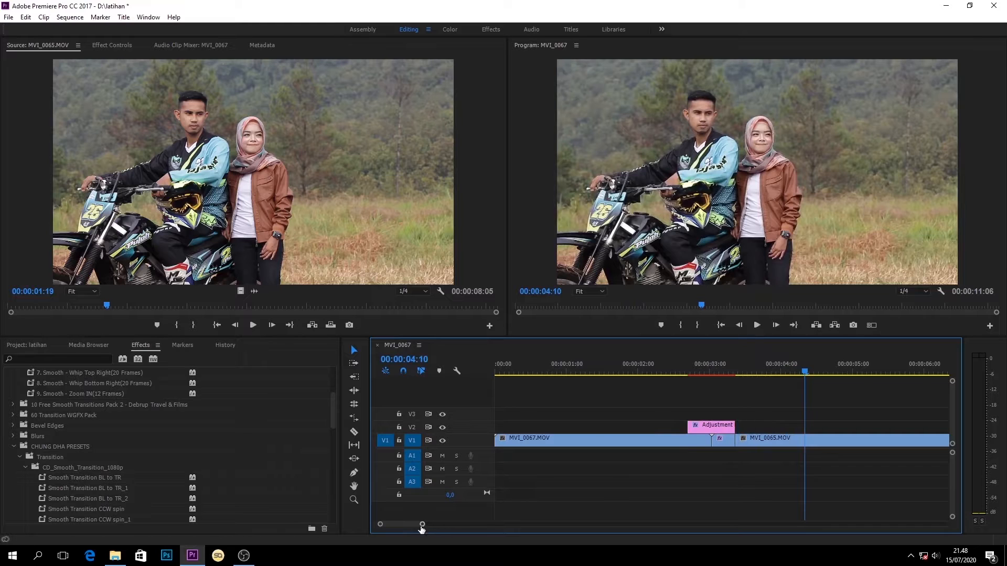
left_click_drag(422, 525, 480, 527)
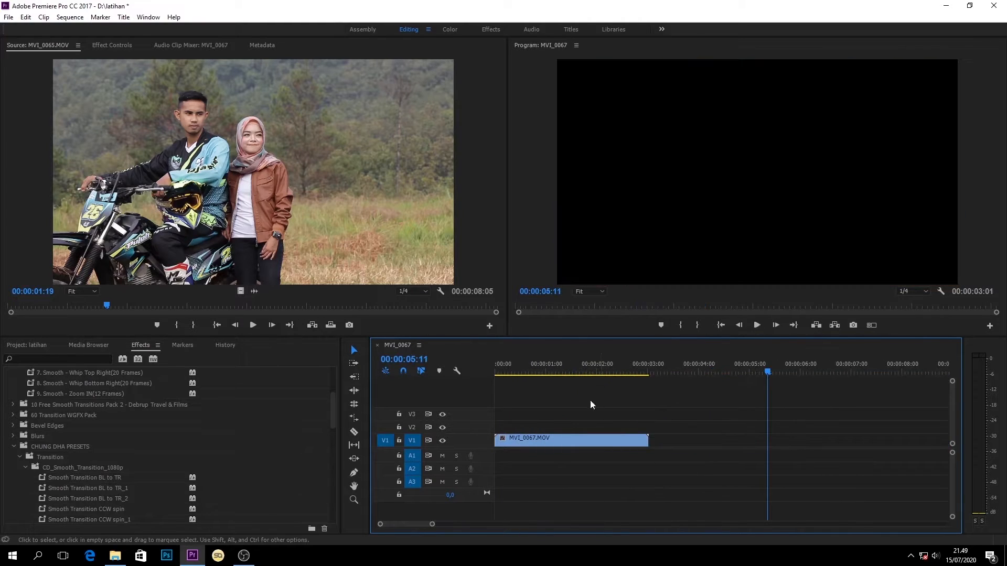
Play MVI_0067.MOV from the start of the sequence to examine its camera shake, and return to the first frame
left_click_drag(583, 372, 384, 382)
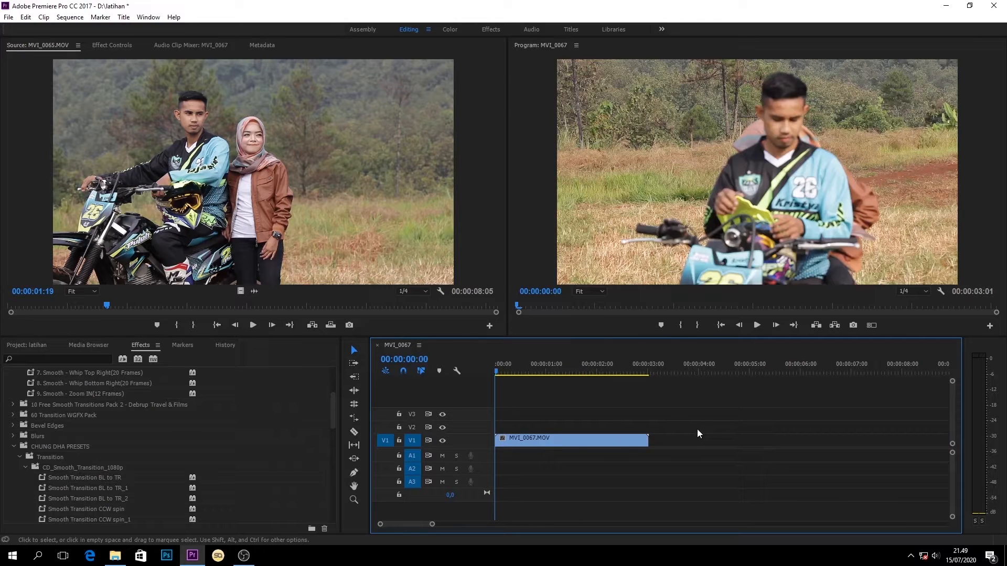
key("space")
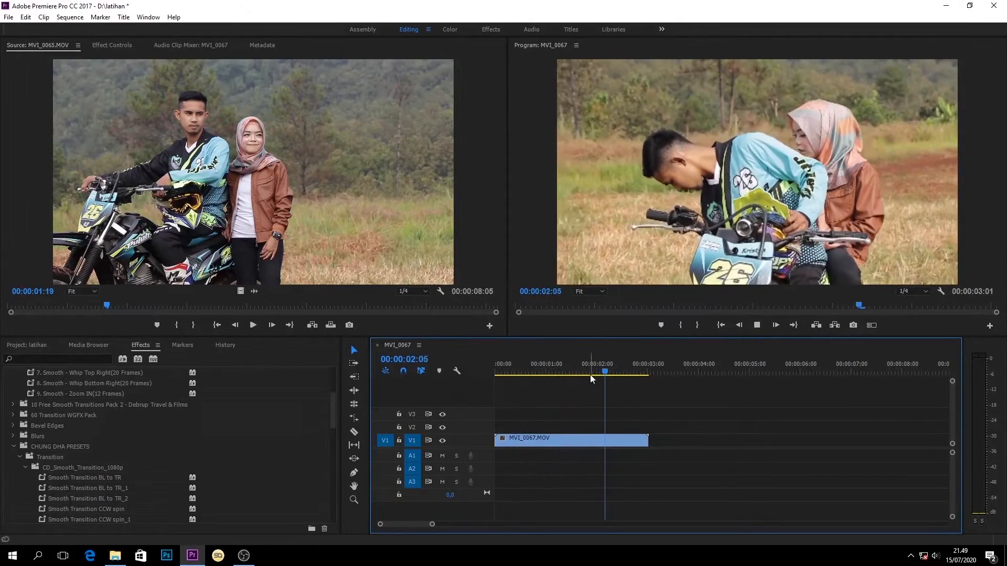
left_click_drag(600, 371, 458, 375)
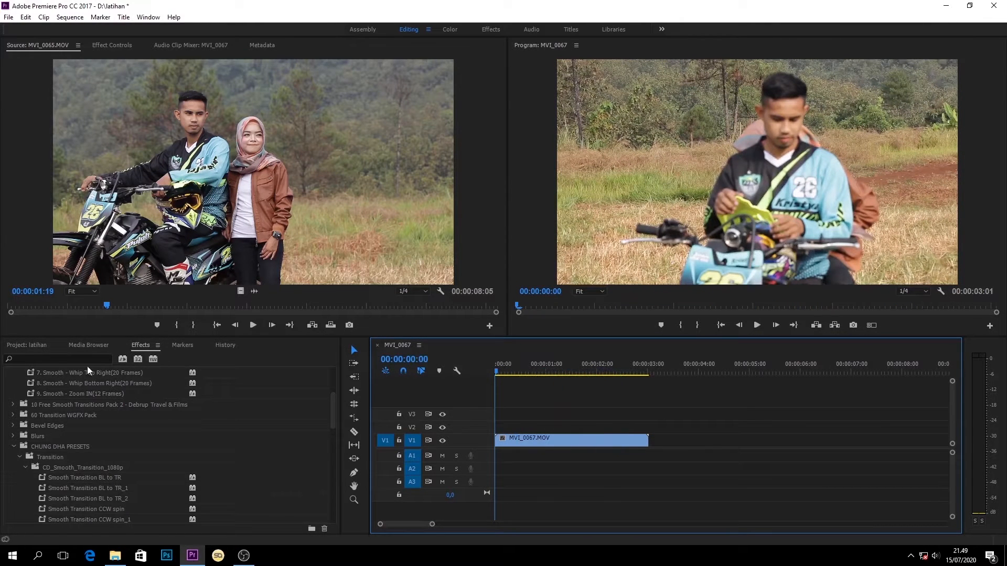
Find the Warp Stabilizer effect, apply it to MVI_0067.MOV and display its effect settings
left_click(59, 359)
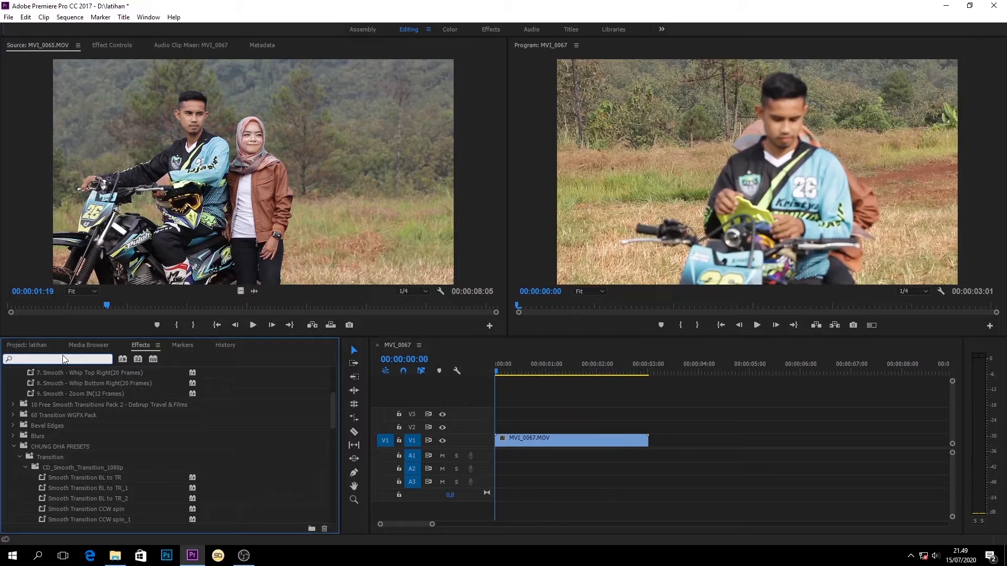
type("war")
type("p stab")
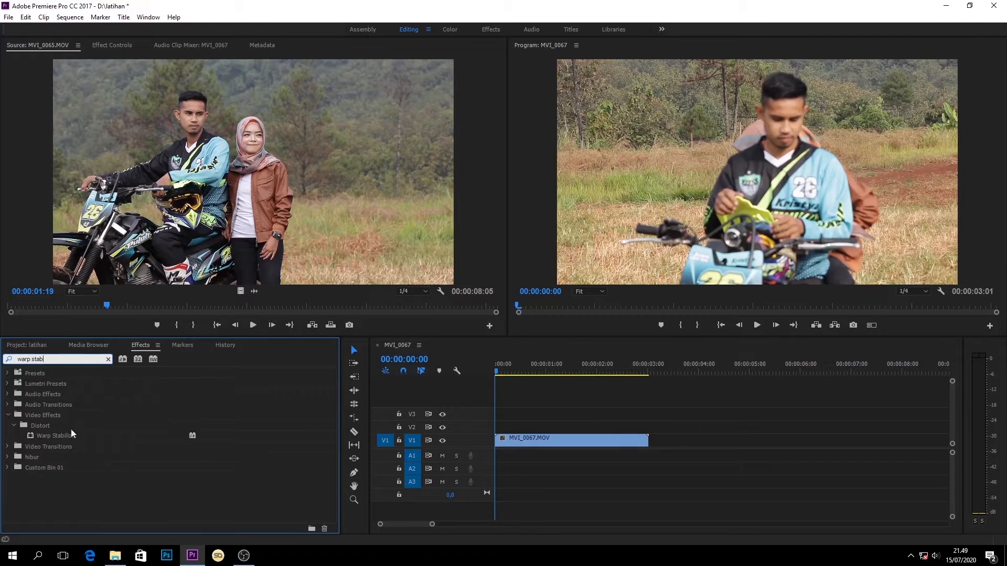
left_click_drag(64, 436, 545, 454)
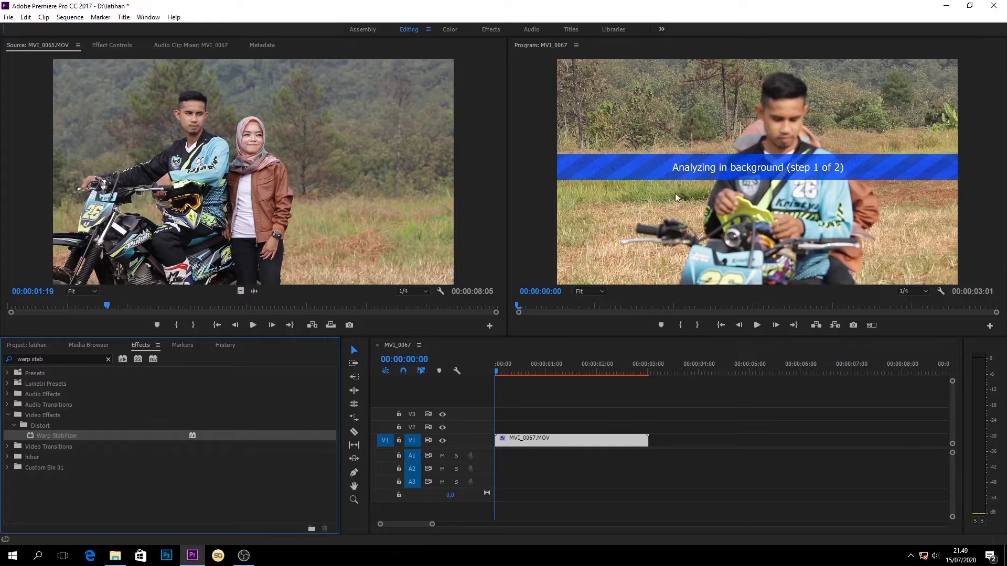
left_click(113, 45)
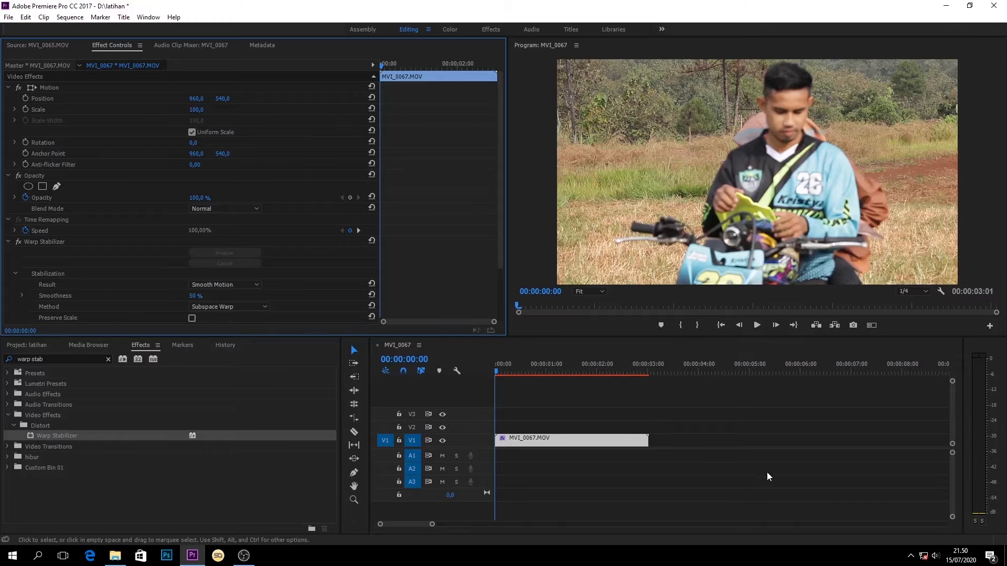
Play the opening part of MVI_0067.MOV twice to review the stabilized motion
key("space")
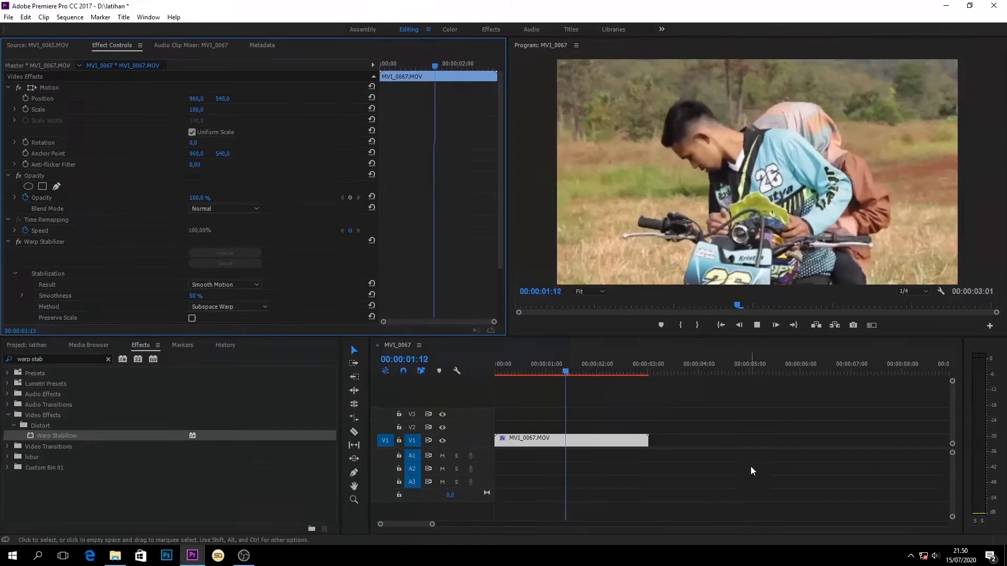
key("space")
left_click_drag(580, 371, 512, 372)
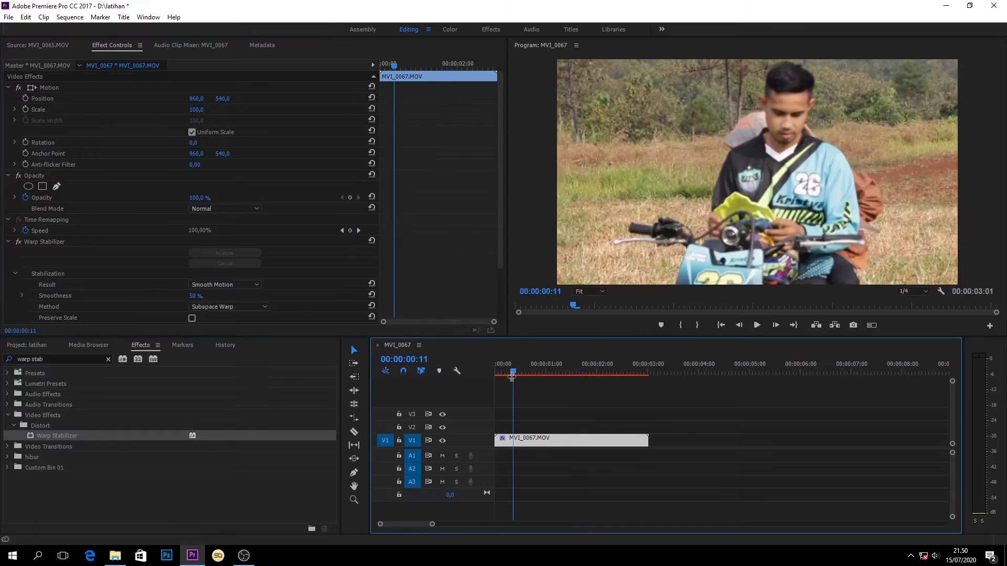
key("space")
key("space")
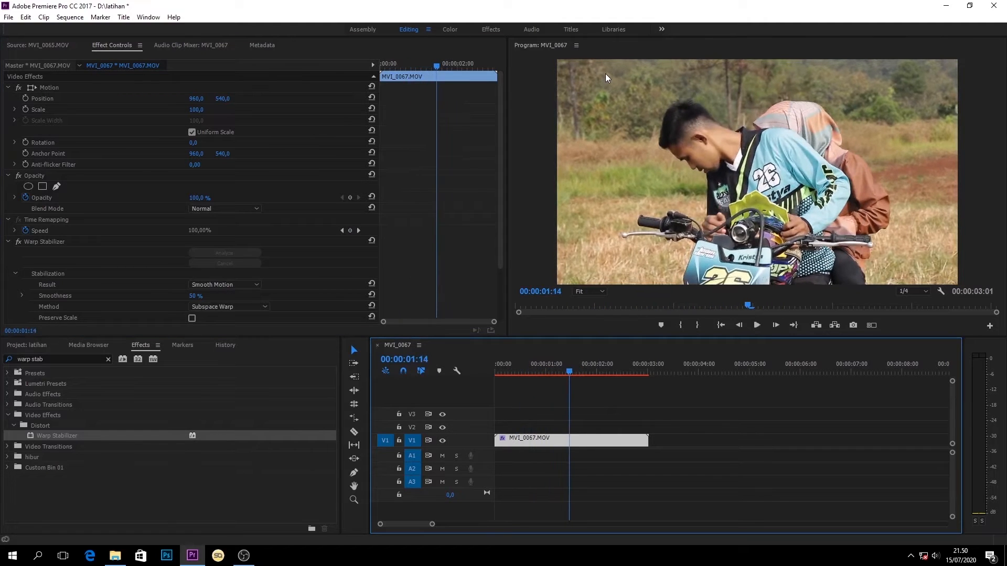
Return to the start of the sequence and set the Warp Stabilizer smoothness to 5 %
key("Home")
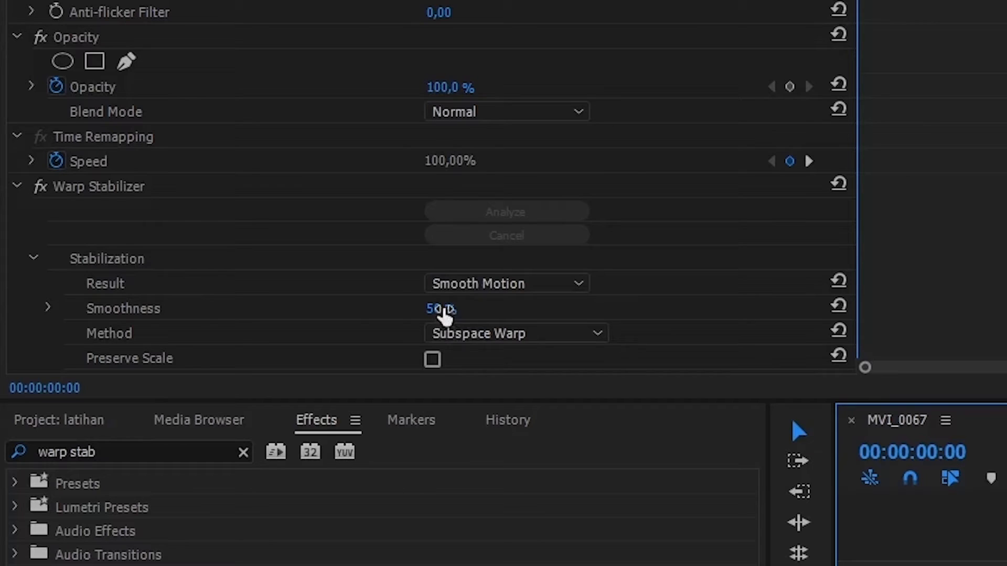
left_click(194, 297)
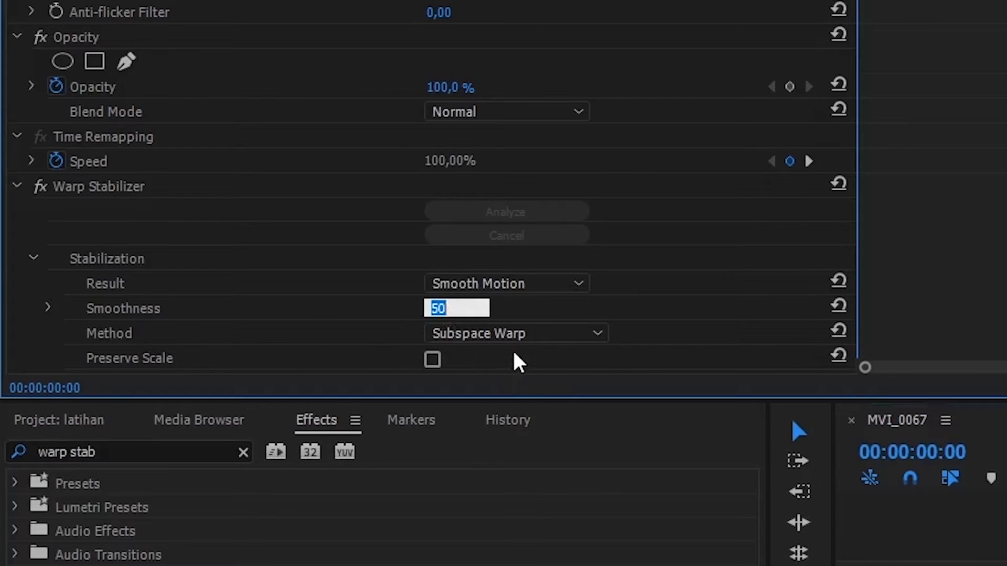
type("5")
key("Return")
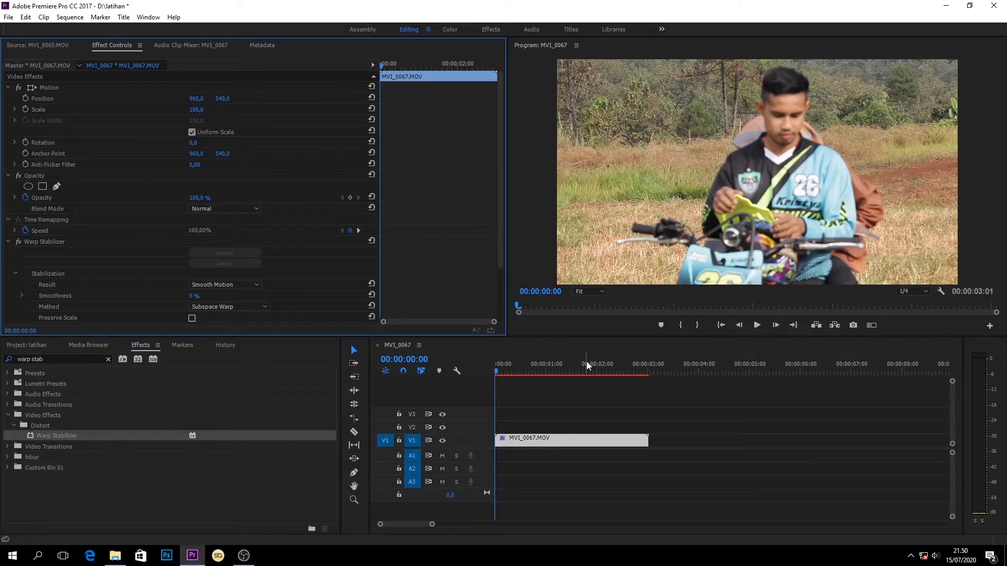
Play MVI_0067.MOV again from the start to check the stabilization with the reduced smoothness
key("space")
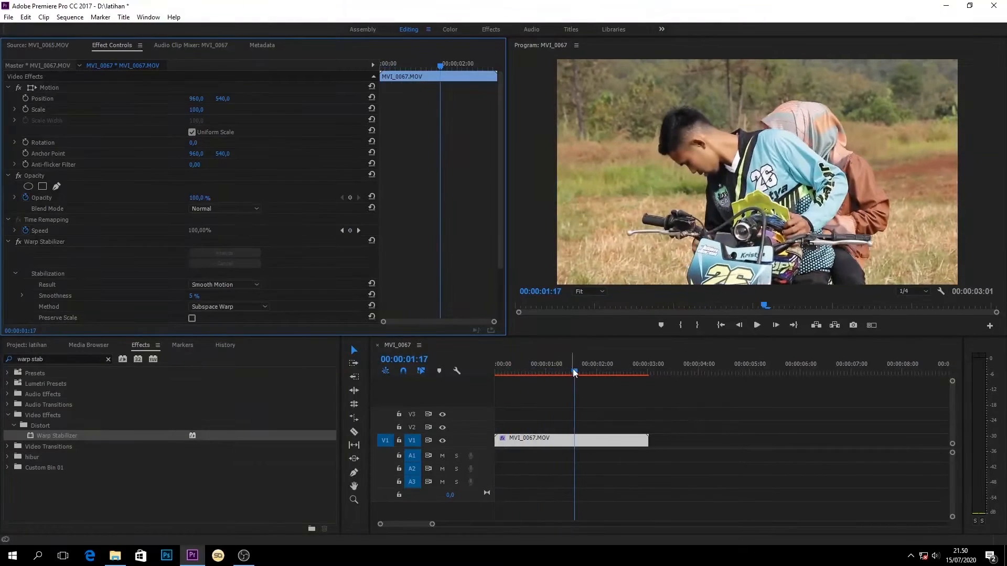
left_click_drag(573, 370, 451, 382)
key("space")
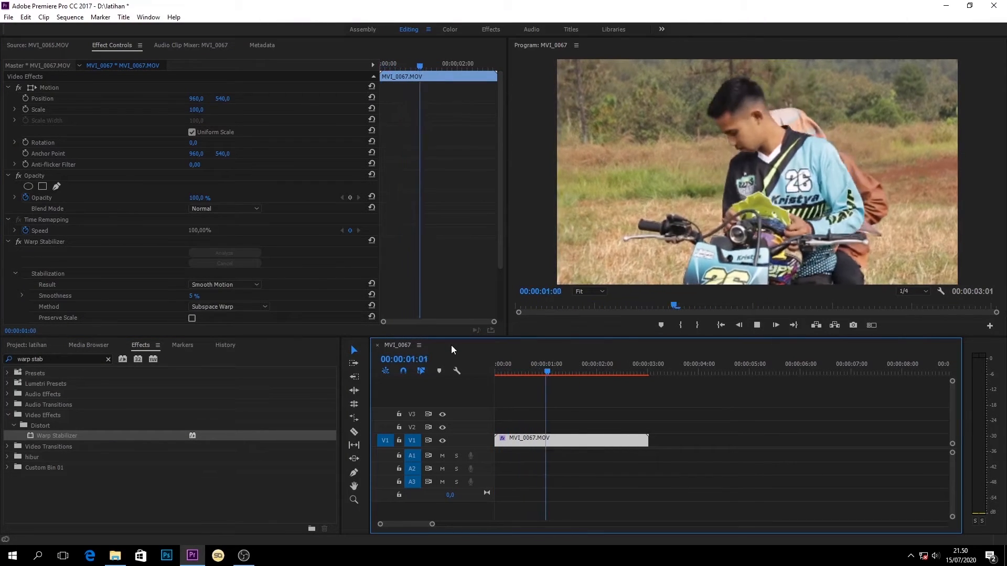
Play MVI_0067.MOV from the start with Warp Stabilizer disabled, and again with it re-enabled, to compare the motion
key("space")
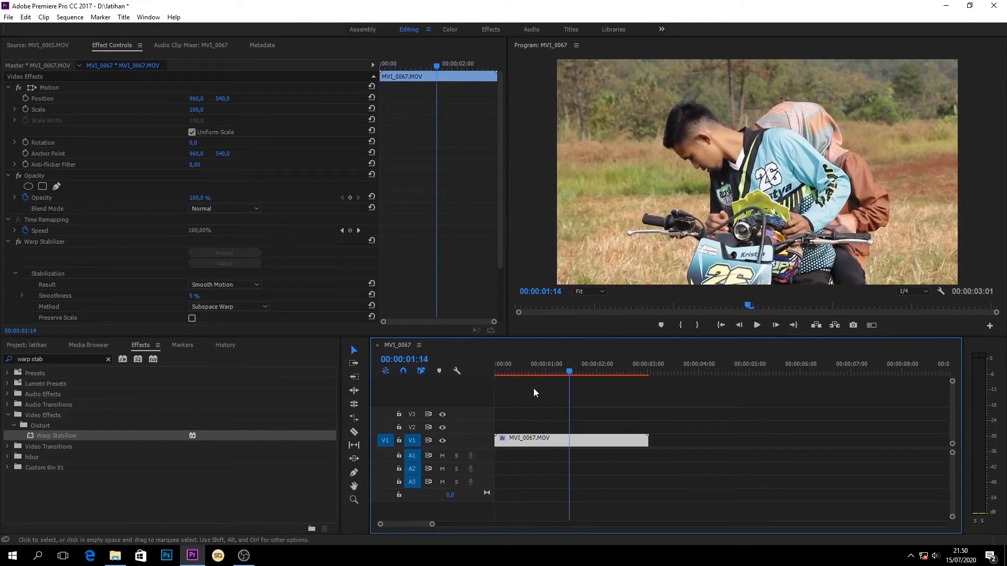
key("Home")
left_click(18, 242)
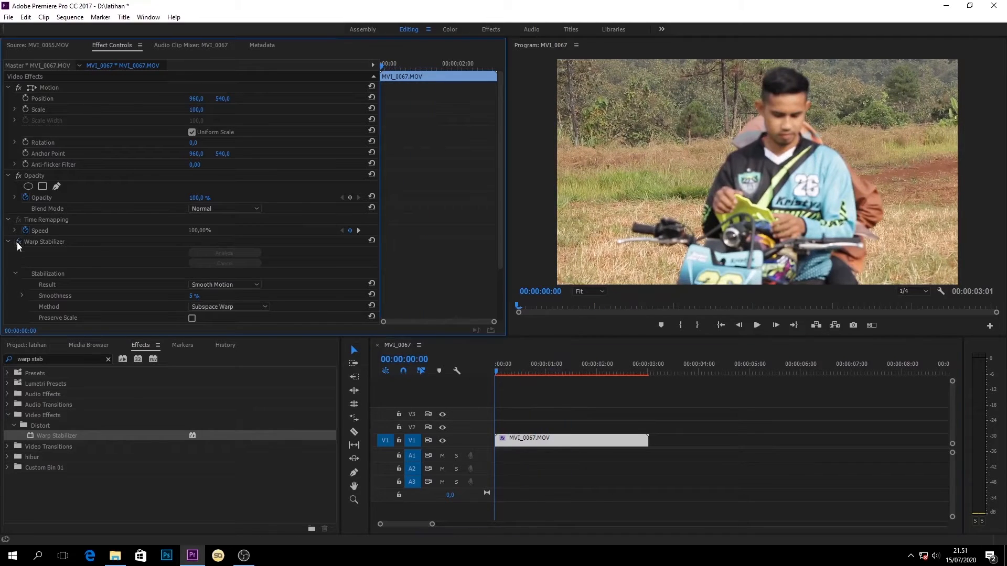
key("space")
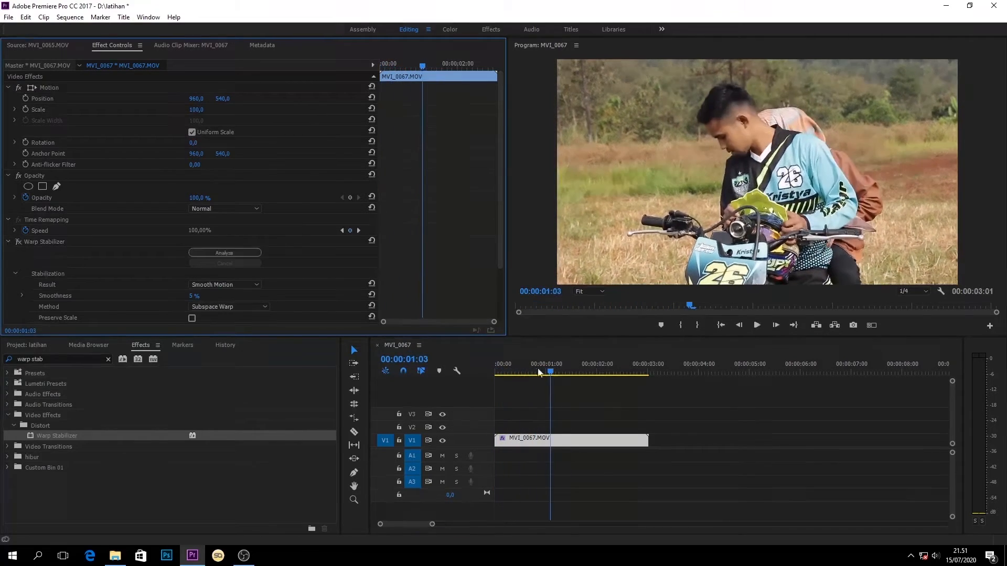
key("space")
key("Home")
left_click(17, 242)
key("space")
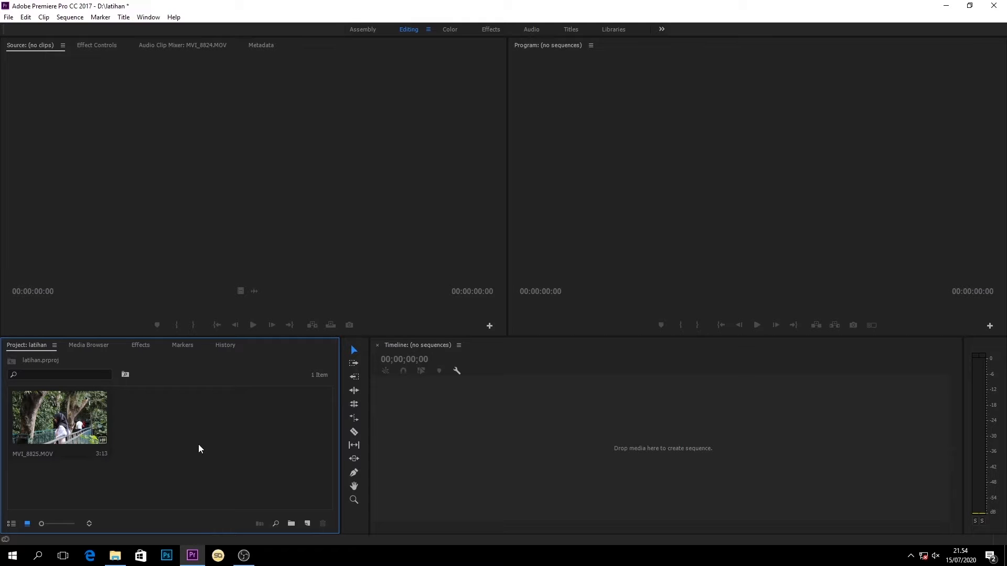
Create a sequence from MVI_8825.MOV, and unlink and delete the clip's audio
left_click_drag(78, 420, 542, 440)
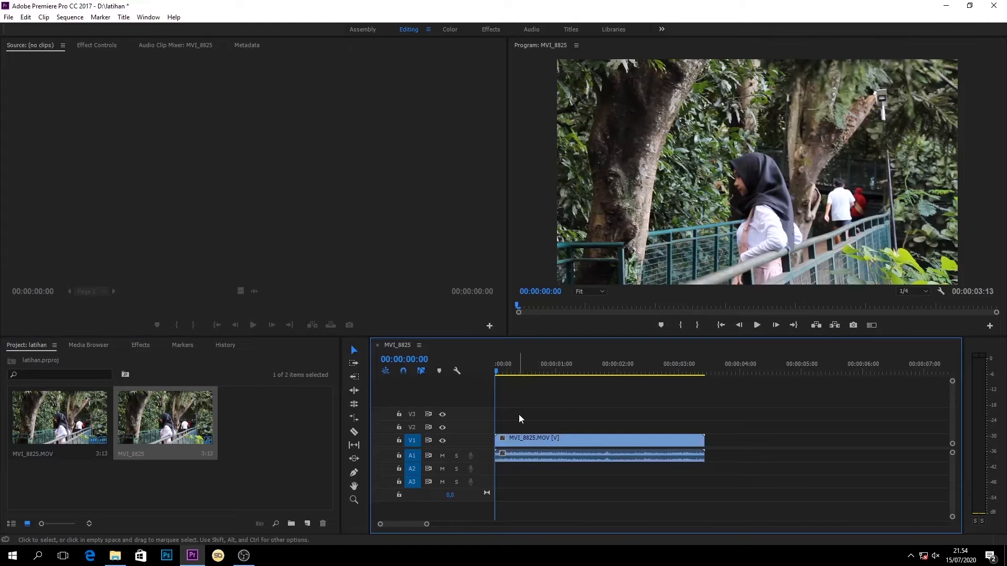
left_click(593, 454)
right_click(597, 440)
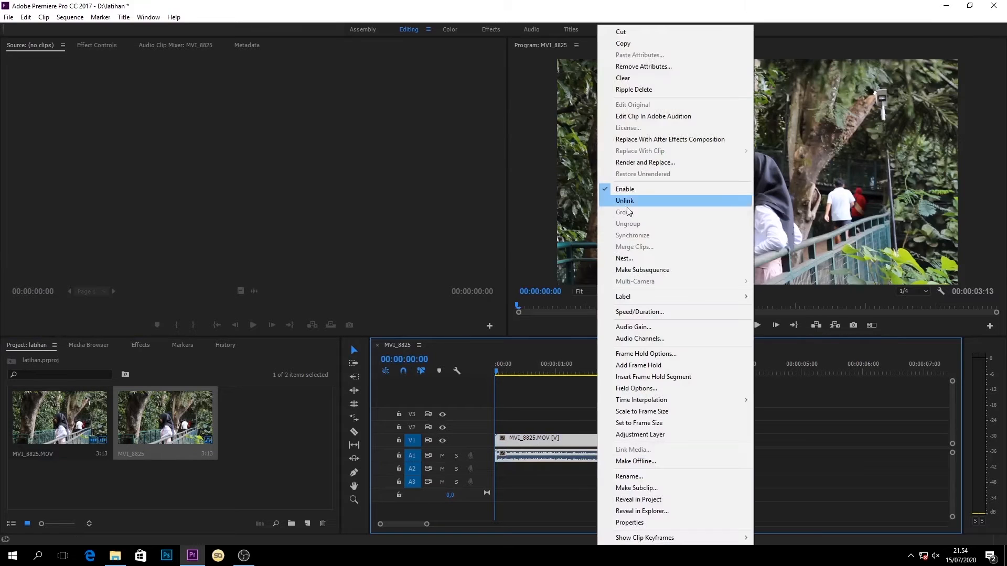
left_click(627, 206)
left_click(676, 455)
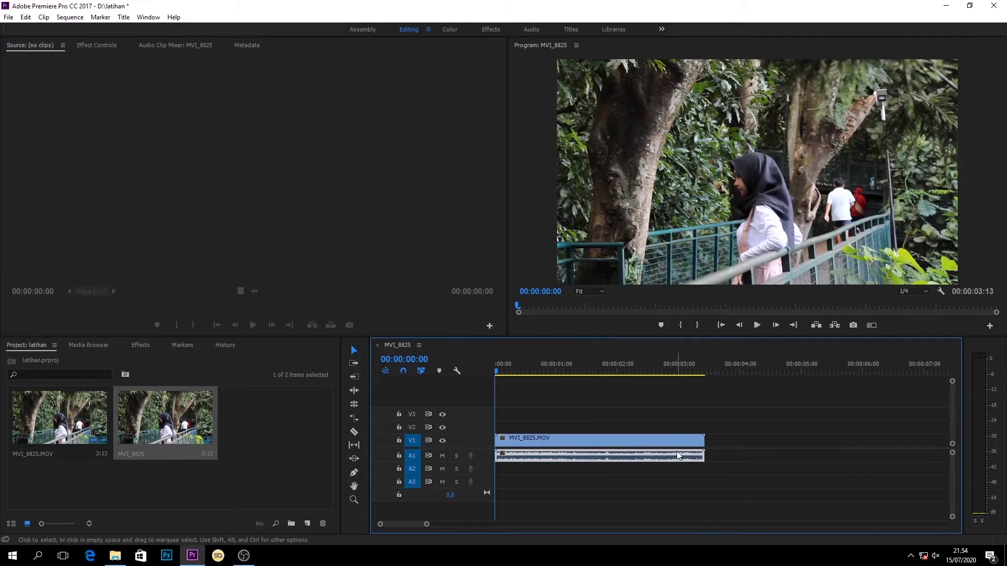
key("Delete")
Move the playhead to 00:00:02:04, where the tree trunk's trailing edge starts to enter the frame
left_click_drag(555, 369, 614, 396)
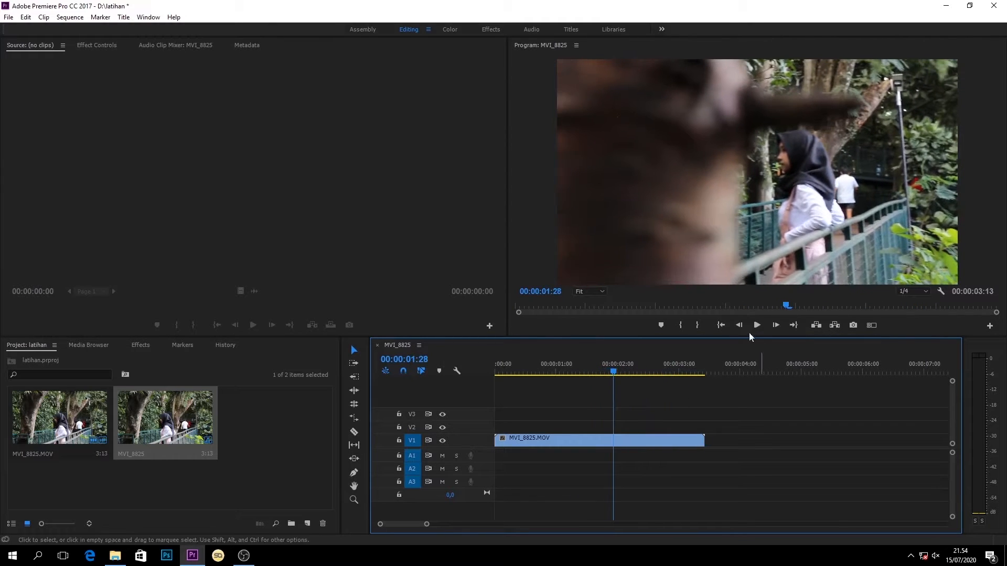
left_click(776, 326)
left_click(775, 325)
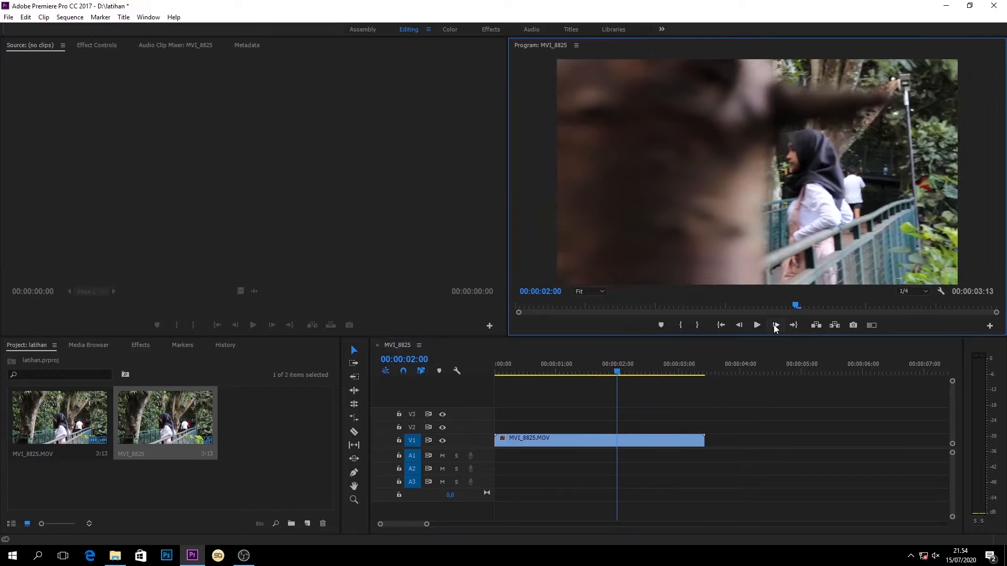
left_click(776, 325)
left_click(775, 325)
left_click(775, 326)
left_click(776, 325)
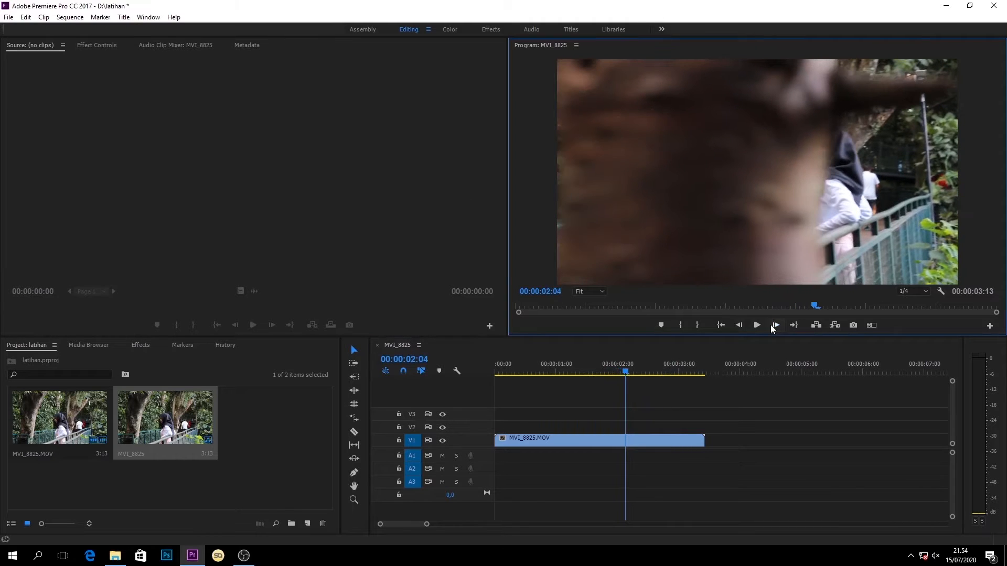
Draw a closed free-form opacity mask on MVI_8825.MOV over the narrow strip behind the trunk at the frame's left edge
left_click(102, 44)
left_click(530, 442)
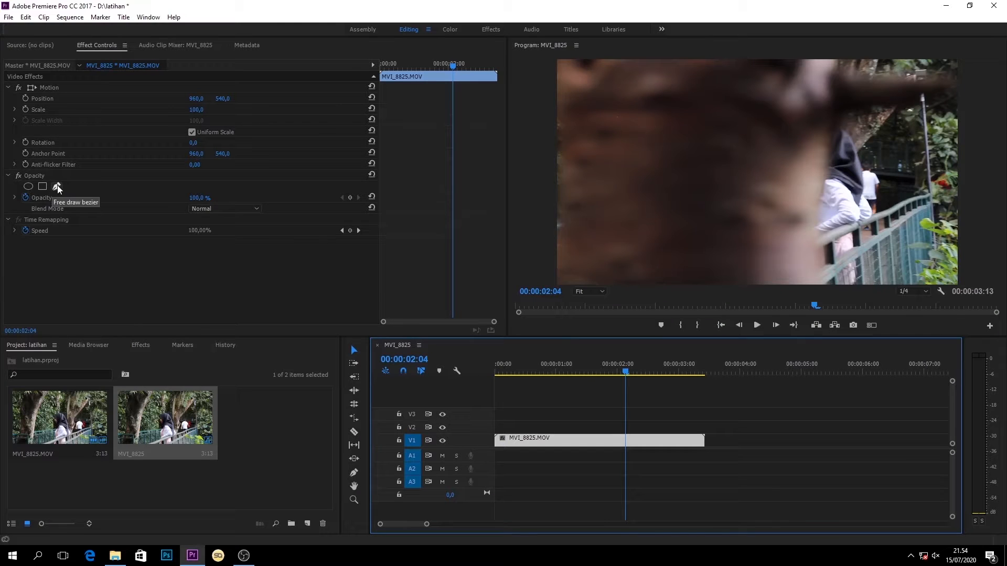
left_click(148, 181)
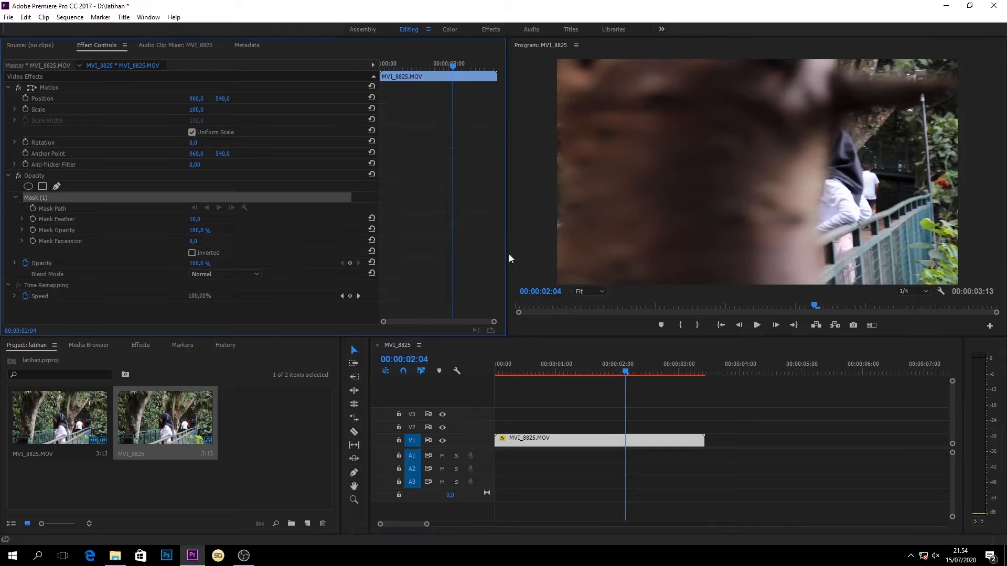
left_click(559, 114)
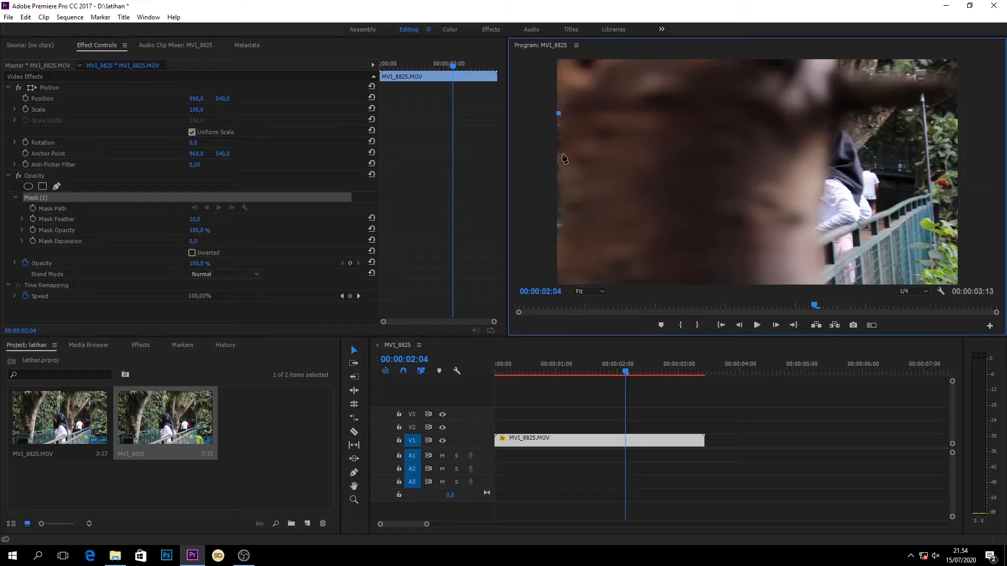
left_click_drag(562, 158, 562, 168)
left_click(562, 221)
left_click(558, 245)
left_click(545, 239)
left_click(541, 186)
left_click(543, 139)
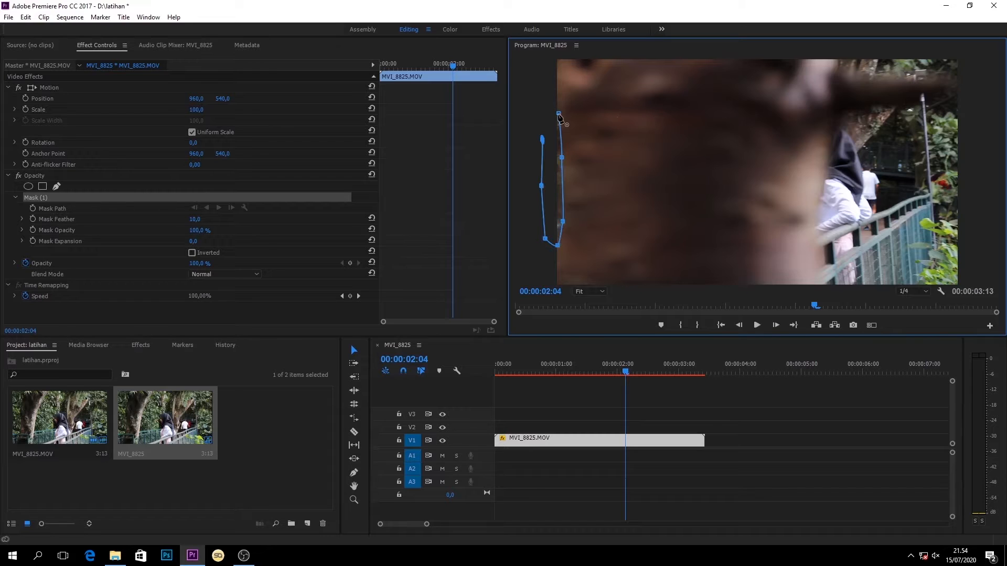
left_click(559, 114)
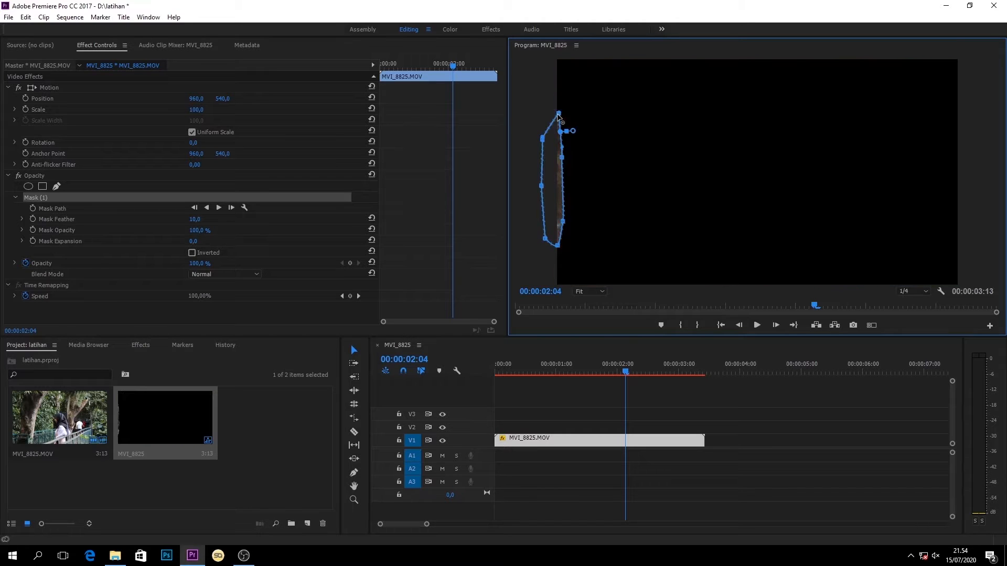
Invert the mask and start keyframing Mask Path, Mask Feather, Mask Opacity and Mask Expansion at 00:00:02:04
left_click(192, 253)
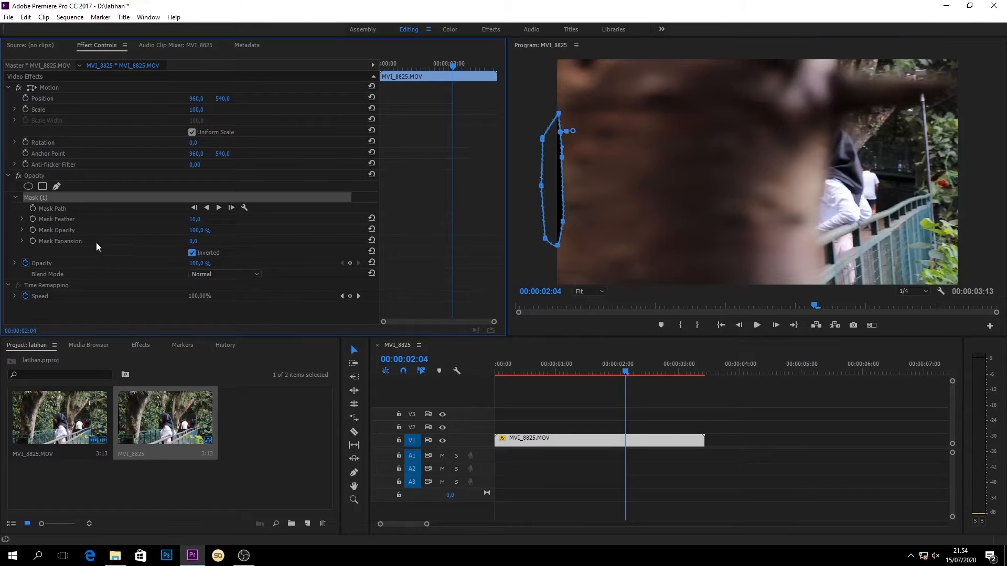
left_click(34, 208)
left_click(33, 219)
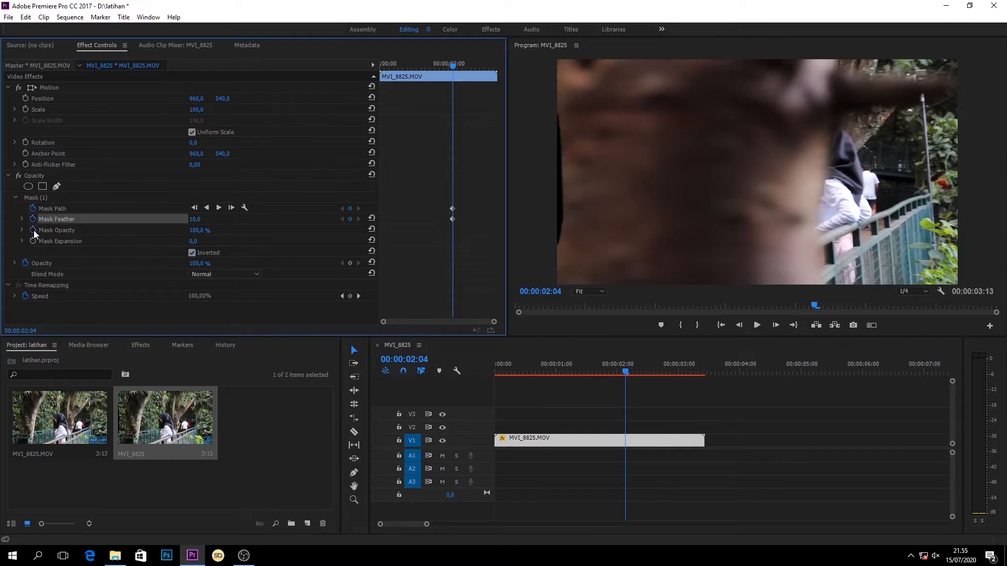
left_click(34, 231)
left_click(36, 241)
At 00:00:02:05, enlarge the Program monitor and extend the mask to the frame's upper and lower edges along the trunk
left_click(50, 199)
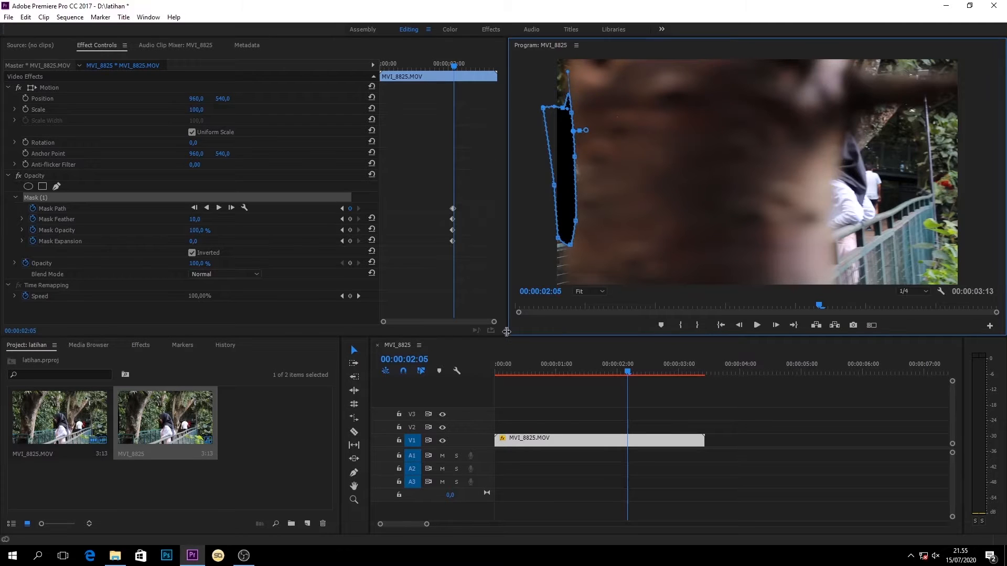
left_click_drag(508, 335, 422, 478)
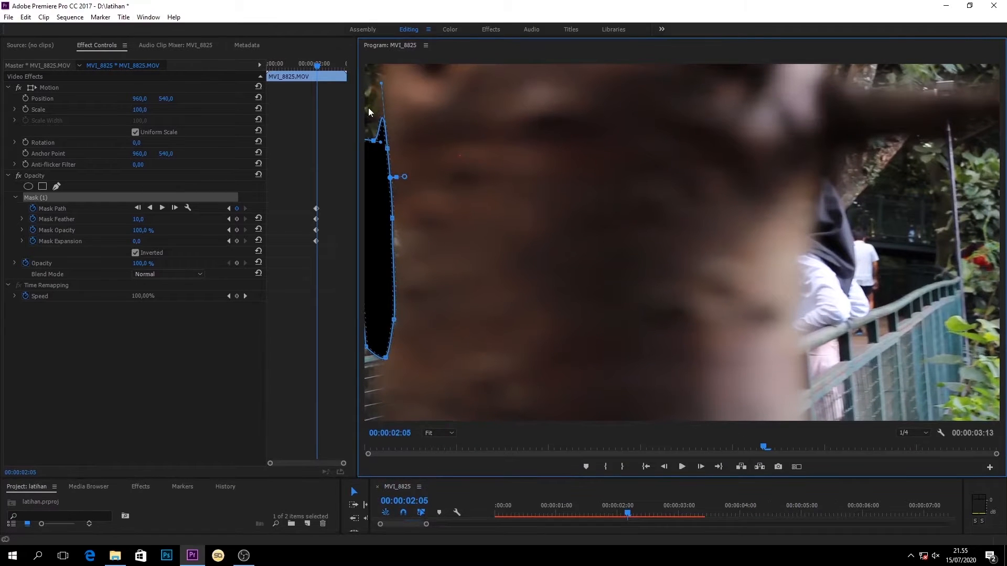
left_click_drag(368, 149, 382, 64)
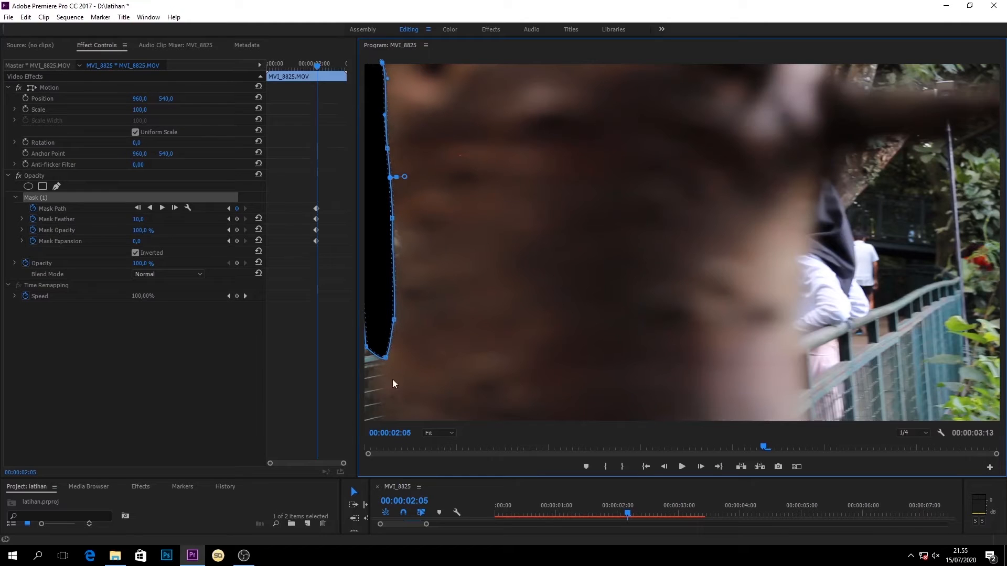
left_click_drag(372, 358, 371, 422)
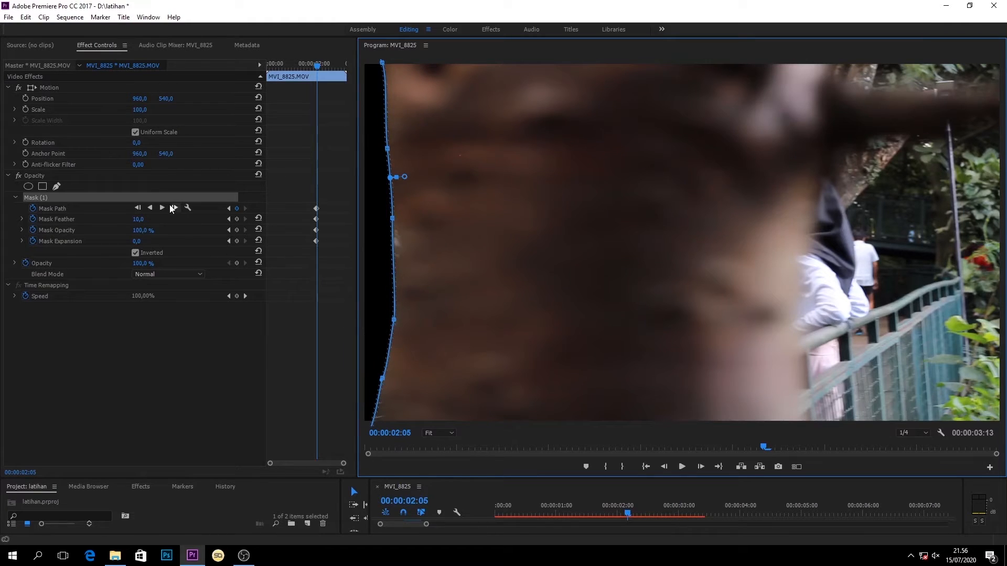
Advance to 00:00:02:06 and shift the mask points to follow the trunk's left edge
left_click(179, 211)
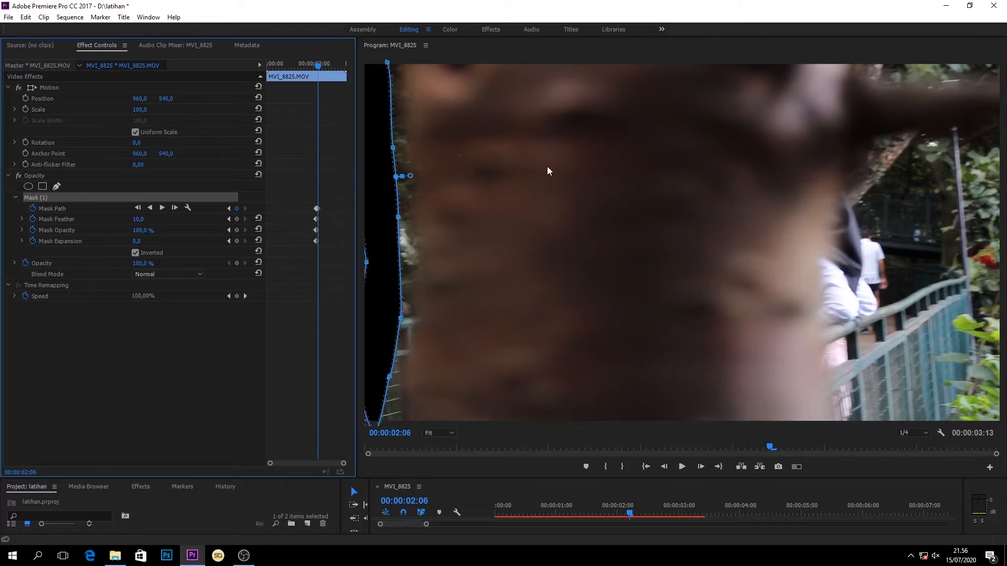
left_click_drag(366, 262, 360, 262)
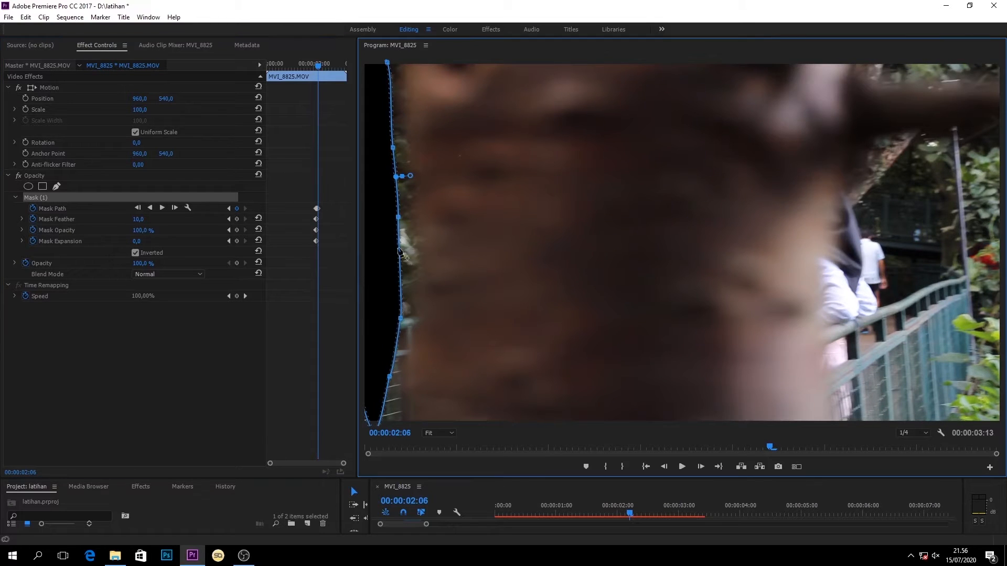
left_click_drag(398, 217, 414, 219)
left_click_drag(396, 176, 410, 186)
left_click_drag(393, 148, 408, 149)
left_click_drag(387, 62, 403, 94)
left_click_drag(400, 318, 412, 346)
left_click_drag(389, 377, 403, 412)
Advance to 00:00:02:07 and reshape the mask path along the trunk's left edge
left_click_drag(770, 447, 775, 447)
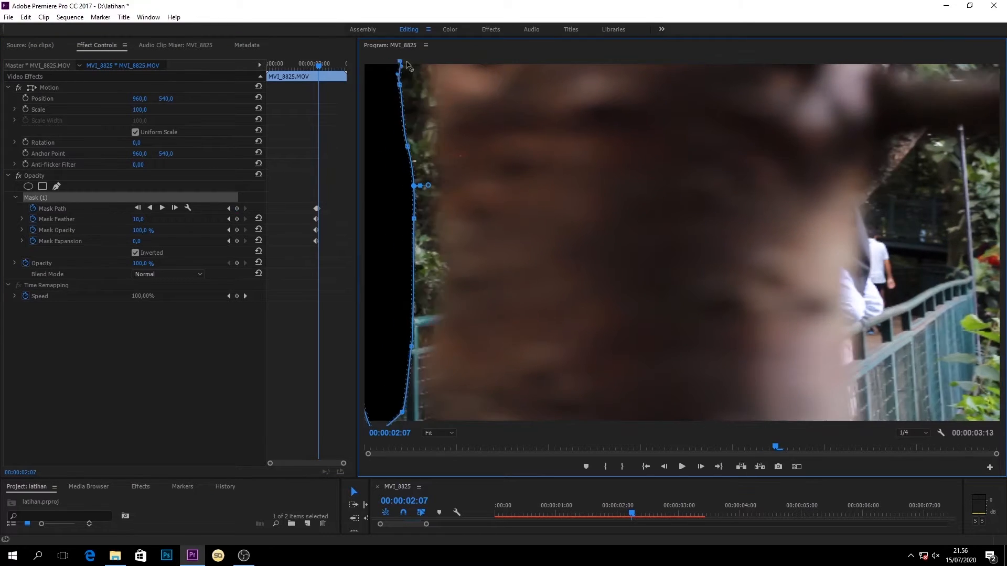
left_click_drag(403, 94, 433, 99)
left_click_drag(408, 149, 443, 220)
left_click_drag(414, 219, 441, 275)
left_click_drag(412, 346, 421, 431)
Advance to 00:00:02:08 and move the mask points right to meet the trunk's edge
left_click(701, 466)
left_click_drag(434, 100, 460, 100)
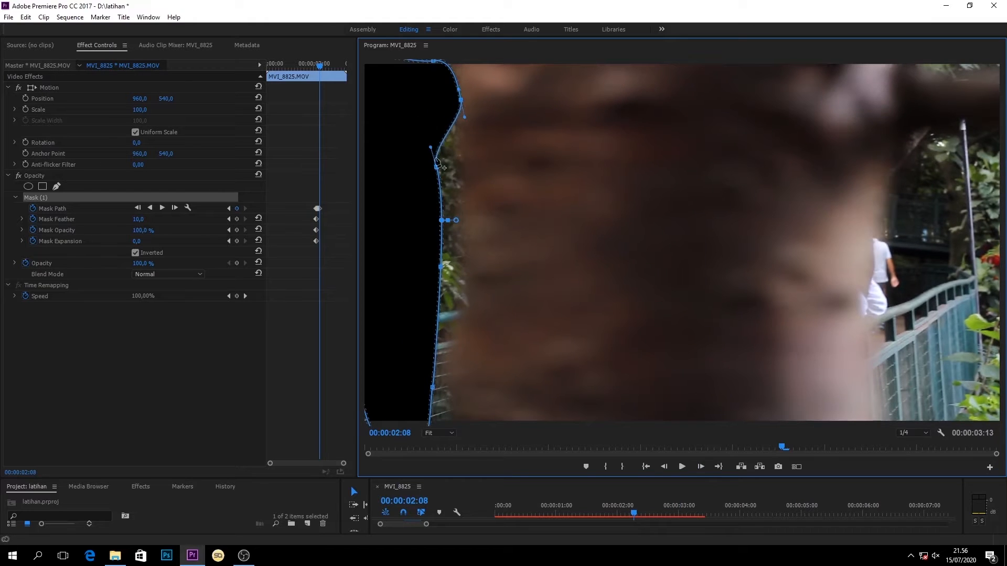
left_click_drag(435, 166, 461, 184)
left_click_drag(443, 220, 464, 241)
left_click_drag(433, 388, 449, 410)
Advance to 00:00:02:09 and fit the mask path to the trunk's left edge
left_click(701, 467)
left_click_drag(460, 100, 477, 100)
left_click_drag(461, 184, 485, 198)
left_click_drag(464, 242, 486, 254)
left_click_drag(461, 293, 483, 304)
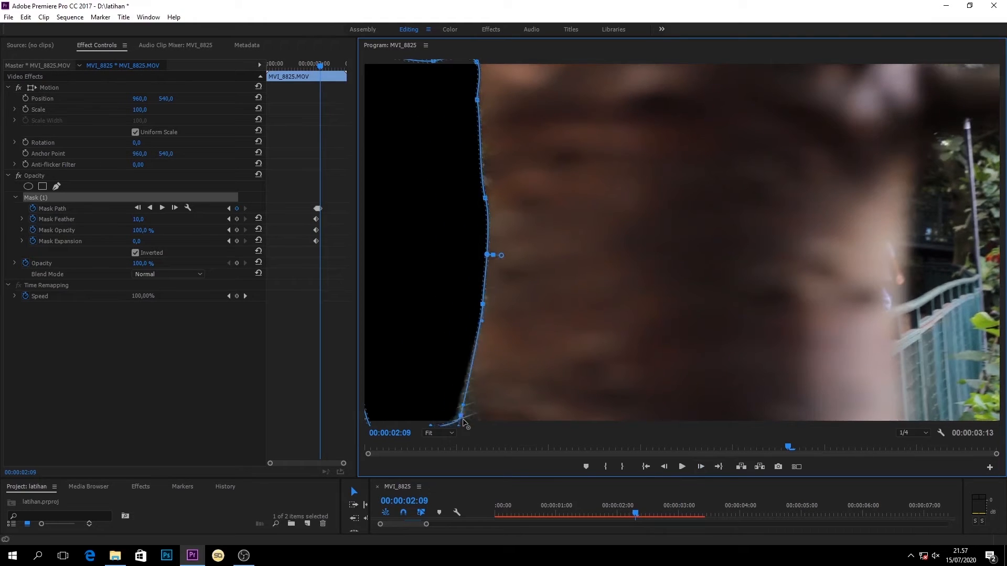
left_click_drag(449, 411, 482, 415)
Advance to 00:00:02:10 and shift the mask's right-hand points to the trunk's edge
left_click(700, 467)
left_click_drag(482, 304, 502, 305)
left_click_drag(485, 198, 507, 192)
left_click_drag(477, 100, 500, 100)
left_click_drag(477, 62, 507, 62)
Advance to 00:00:02:11 and move the lower mask points right to follow the trunk
key("Right")
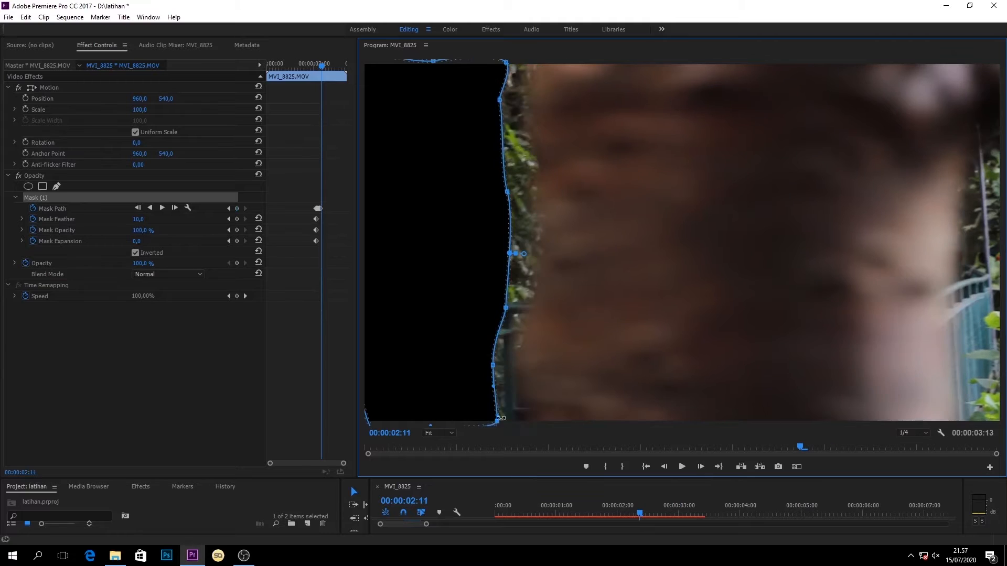
left_click_drag(486, 420, 528, 426)
left_click_drag(489, 367, 516, 361)
left_click_drag(501, 305, 530, 305)
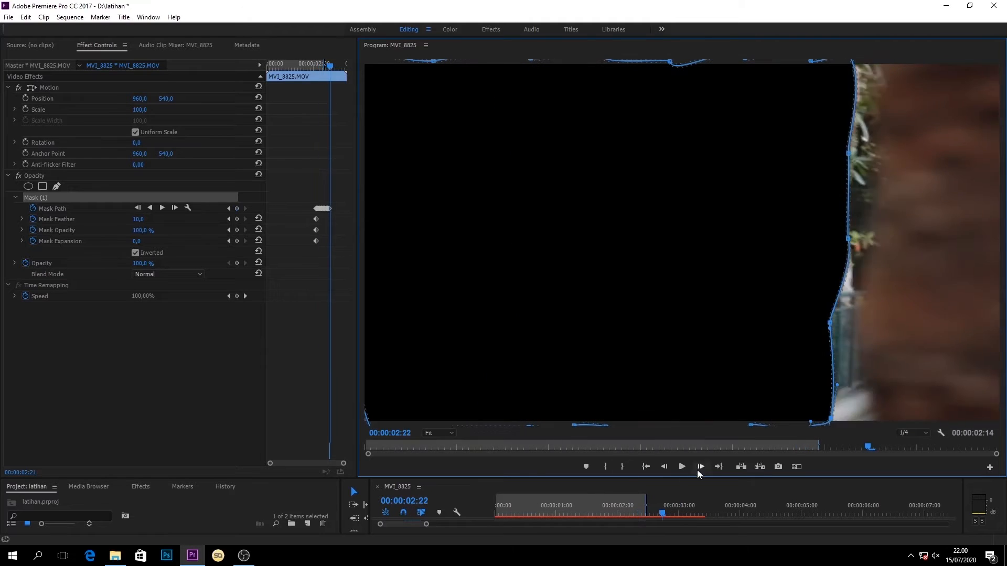
At 00:00:02:22, move the mask's right-hand points across the uncovered strip to the trunk's edge
left_click_drag(842, 414, 875, 423)
left_click_drag(830, 323, 870, 322)
left_click_drag(848, 239, 873, 239)
left_click_drag(849, 153, 877, 154)
left_click_drag(852, 60, 879, 65)
Advance to 00:00:02:23 and move the mask's right-hand points up to the trunk's edge
left_click(700, 467)
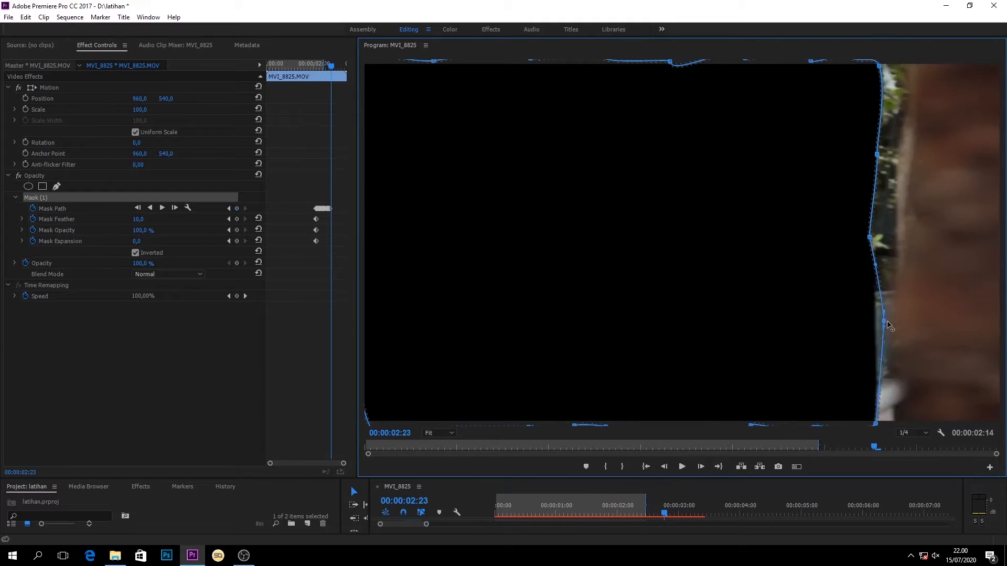
left_click_drag(876, 424, 901, 422)
left_click_drag(870, 322, 894, 321)
left_click_drag(900, 240, 903, 239)
left_click_drag(878, 154, 913, 147)
left_click_drag(879, 66, 914, 62)
Advance to 00:00:02:24 and reshape the mask's right side to follow the trunk
left_click(700, 467)
left_click_drag(894, 322, 929, 327)
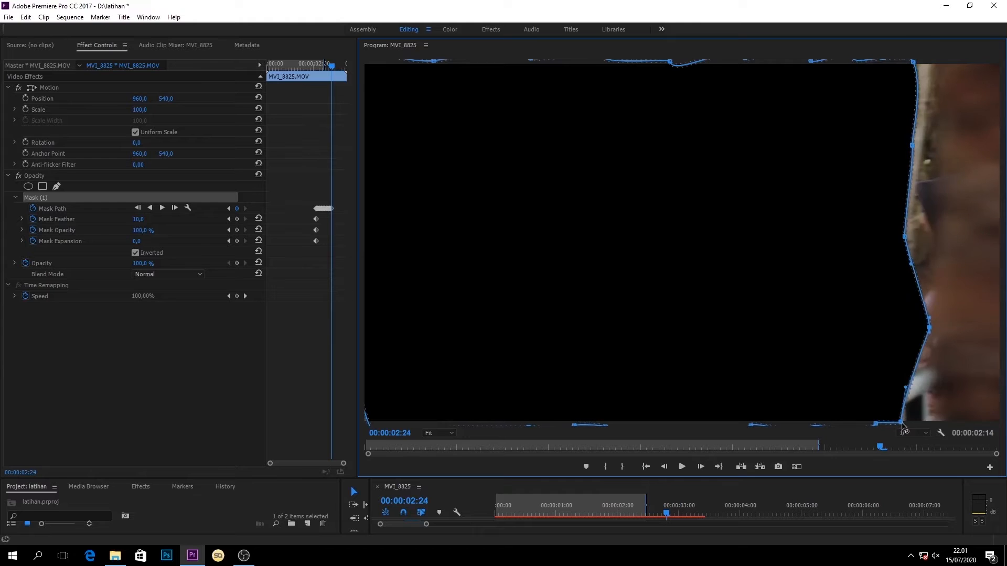
left_click_drag(901, 422, 945, 425)
left_click_drag(902, 238, 940, 236)
left_click_drag(913, 145, 933, 137)
left_click_drag(913, 62, 941, 60)
Advance to 00:00:02:25 and move the mask's right-hand points close to the frame's right edge
left_click(700, 467)
left_click_drag(946, 426, 984, 422)
left_click_drag(935, 369, 951, 364)
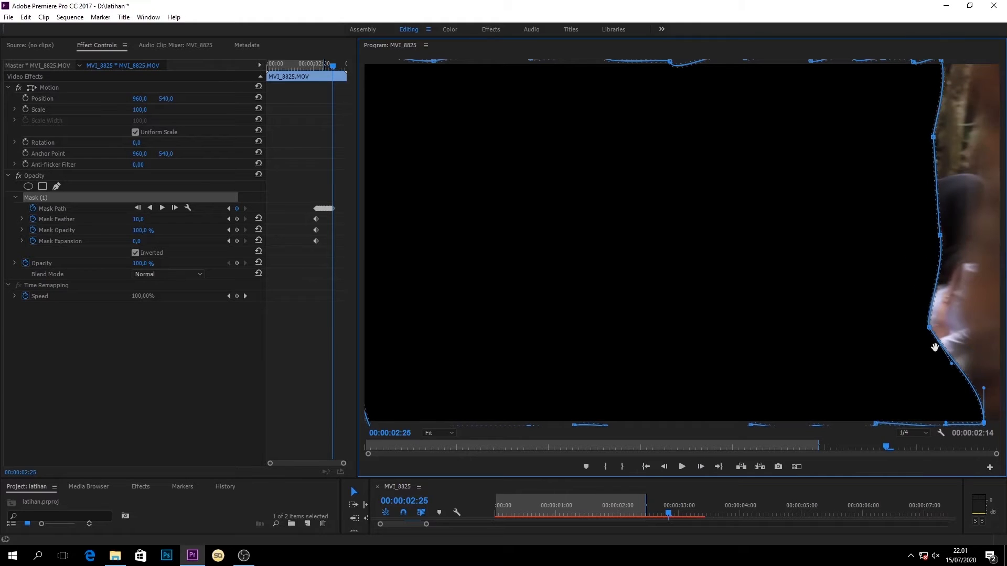
left_click_drag(929, 328, 964, 329)
left_click_drag(939, 235, 978, 227)
left_click_drag(933, 137, 976, 125)
left_click_drag(942, 60, 979, 62)
At 00:00:02:26, push the remaining mask points past the frame's right edge, and shrink the enlarged Program monitor
left_click(700, 466)
left_click_drag(964, 329, 996, 326)
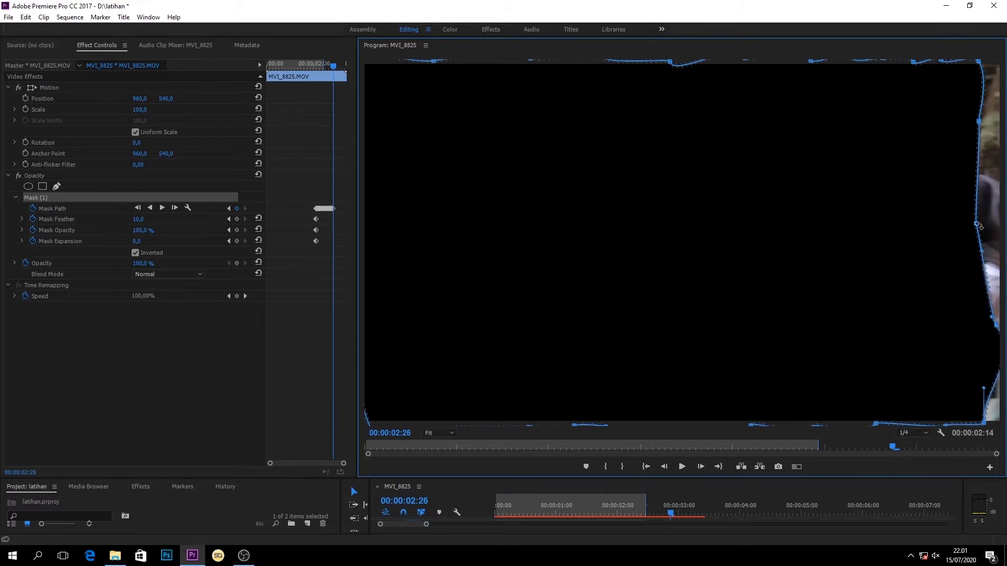
left_click_drag(979, 226, 1000, 224)
left_click_drag(976, 124, 1003, 122)
left_click_drag(982, 409, 1005, 431)
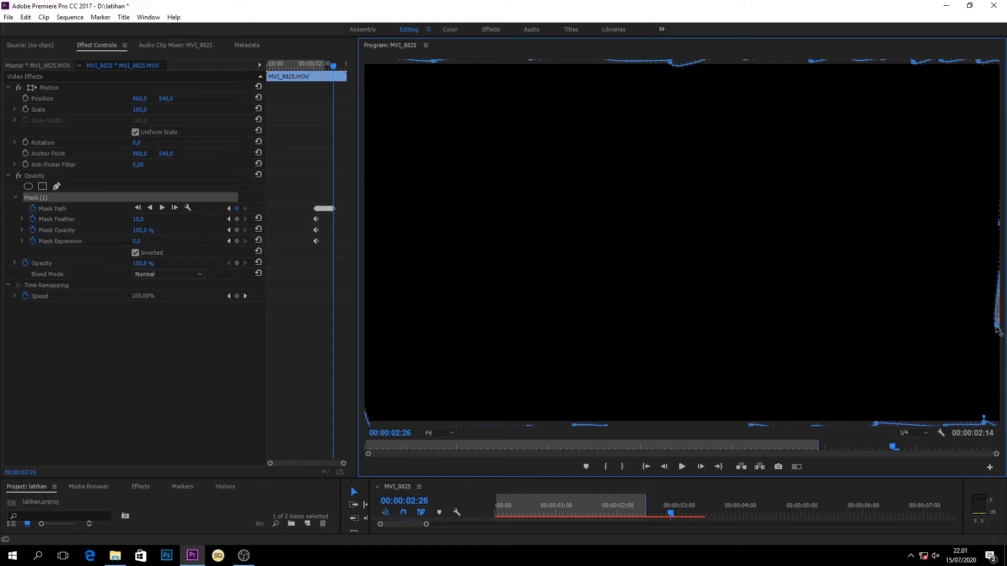
left_click_drag(997, 327, 1005, 323)
left_click_drag(361, 479, 387, 336)
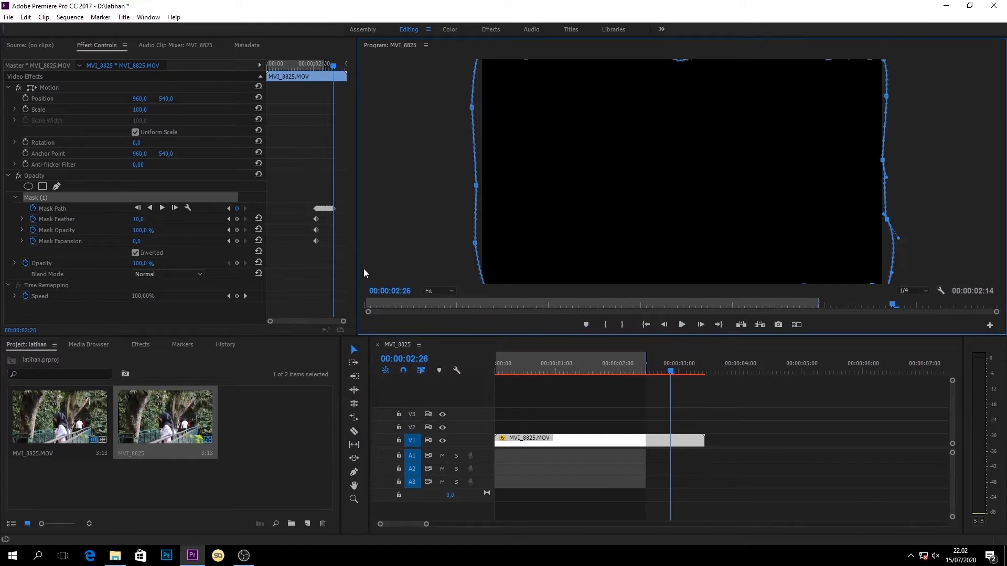
left_click_drag(360, 270, 472, 304)
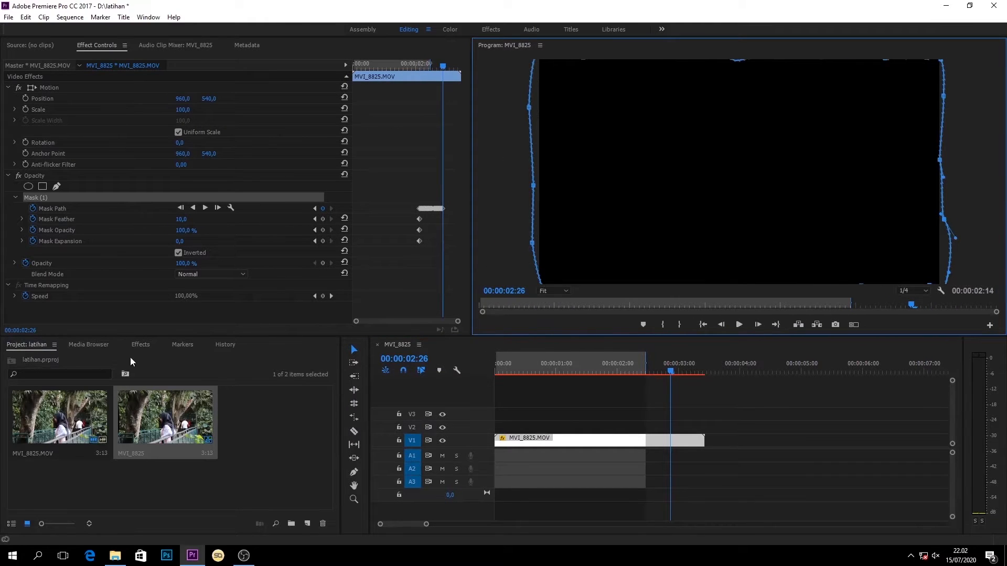
Remove the keyframes from Mask Feather, Mask Opacity and Mask Expansion, and set the mask's feather to 36
left_click(32, 231)
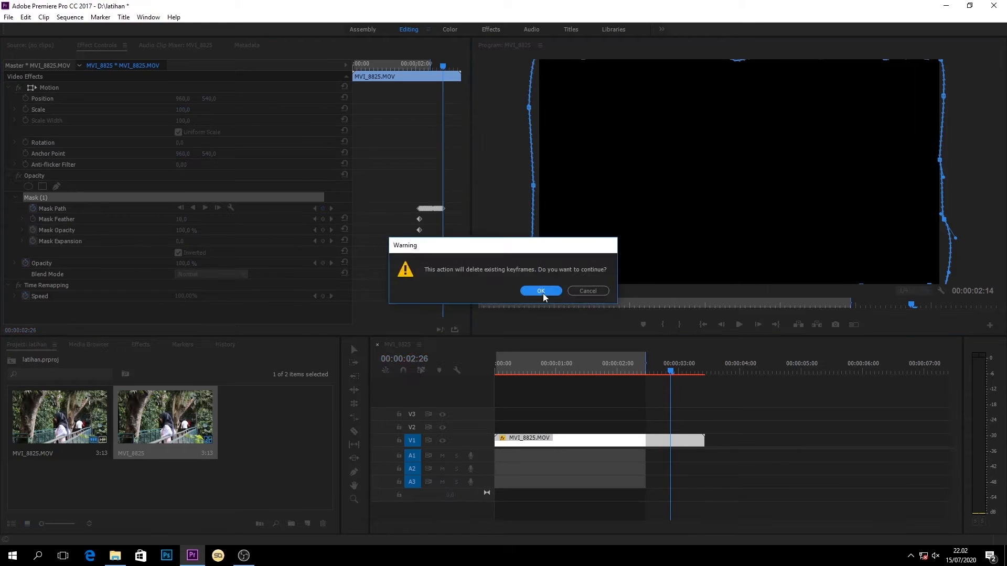
left_click(541, 292)
left_click(33, 242)
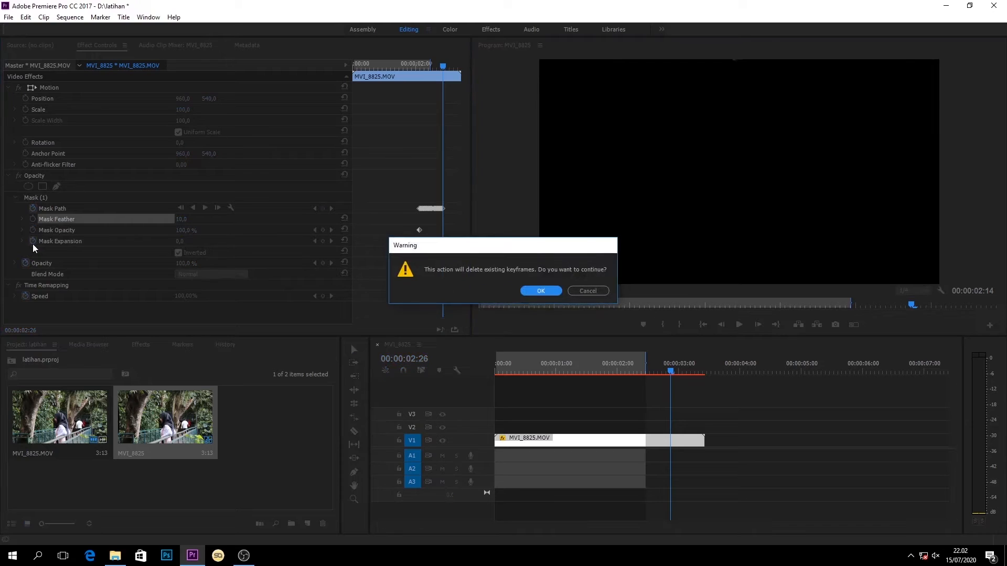
left_click(537, 291)
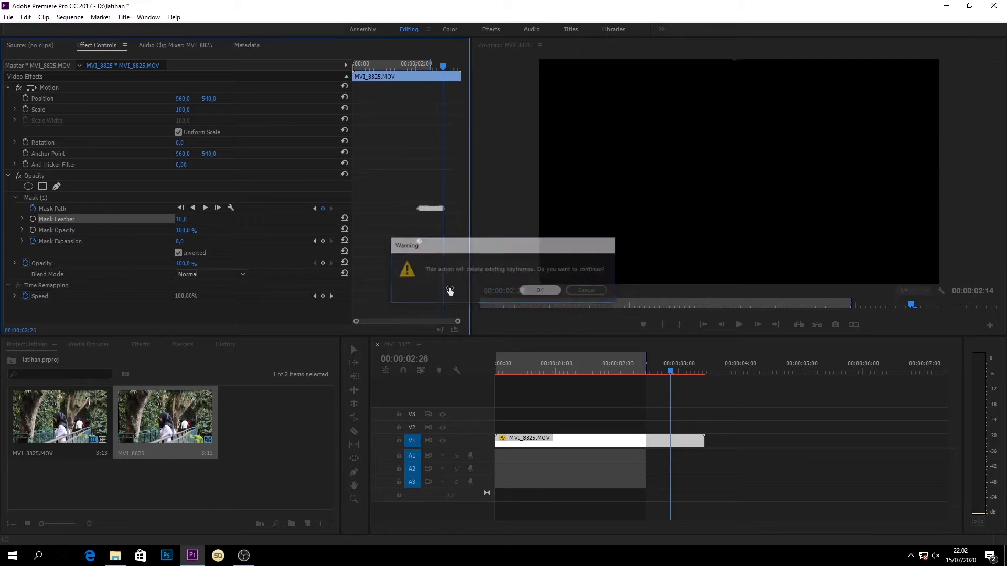
left_click(33, 231)
left_click(540, 290)
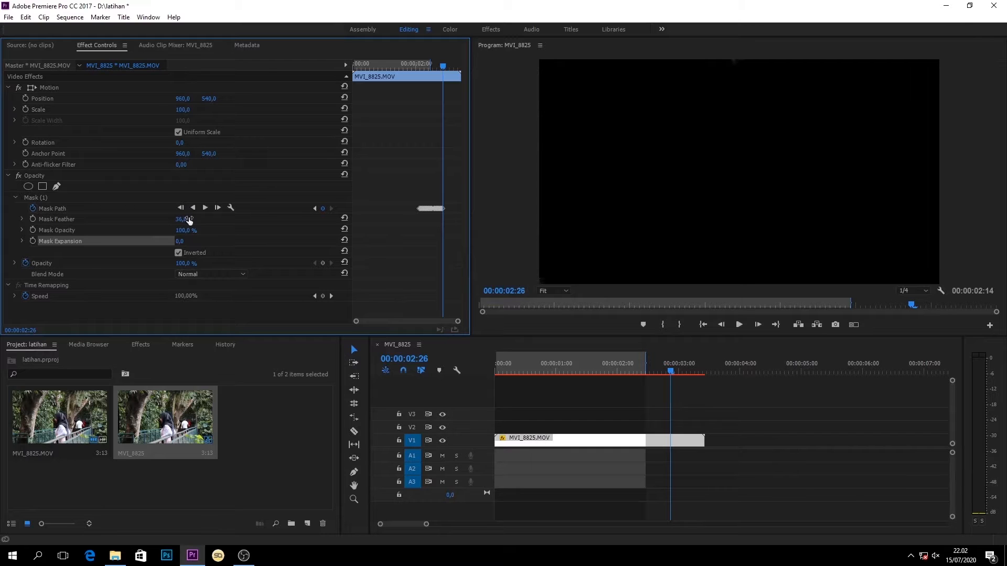
Scrub and play back MVI_8825.MOV to check how the softened mask follows the tree trunk
left_click(671, 375)
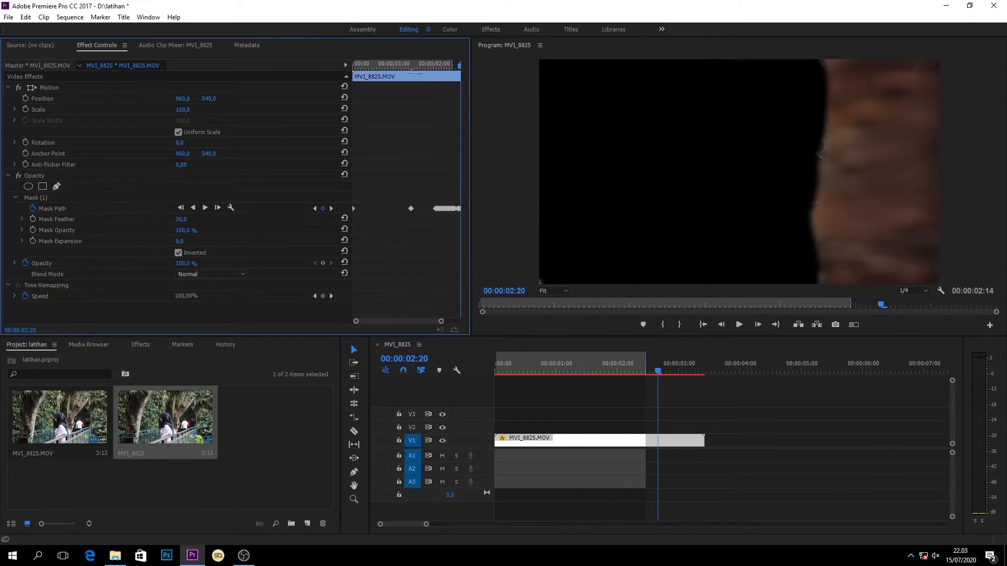
key("space")
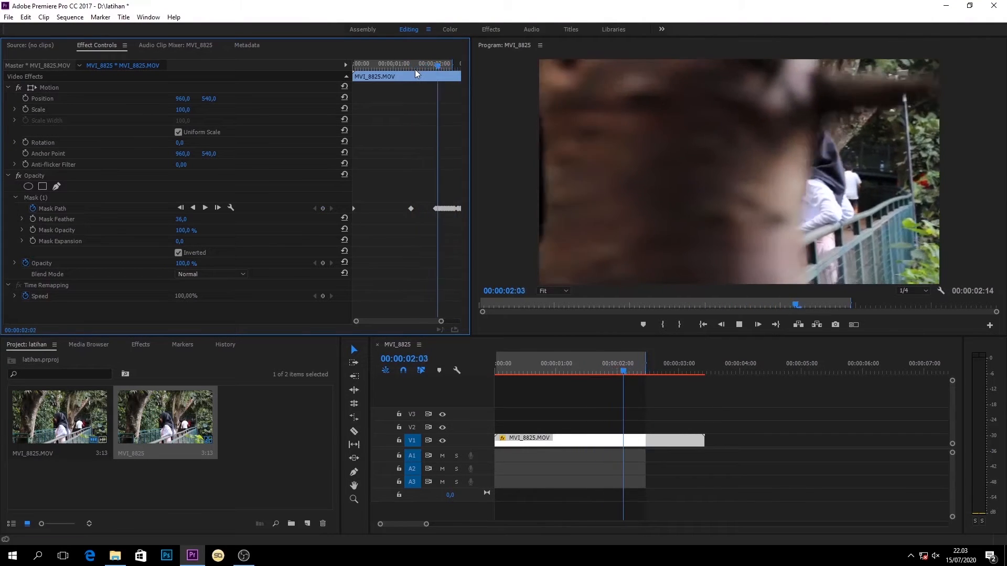
key("space")
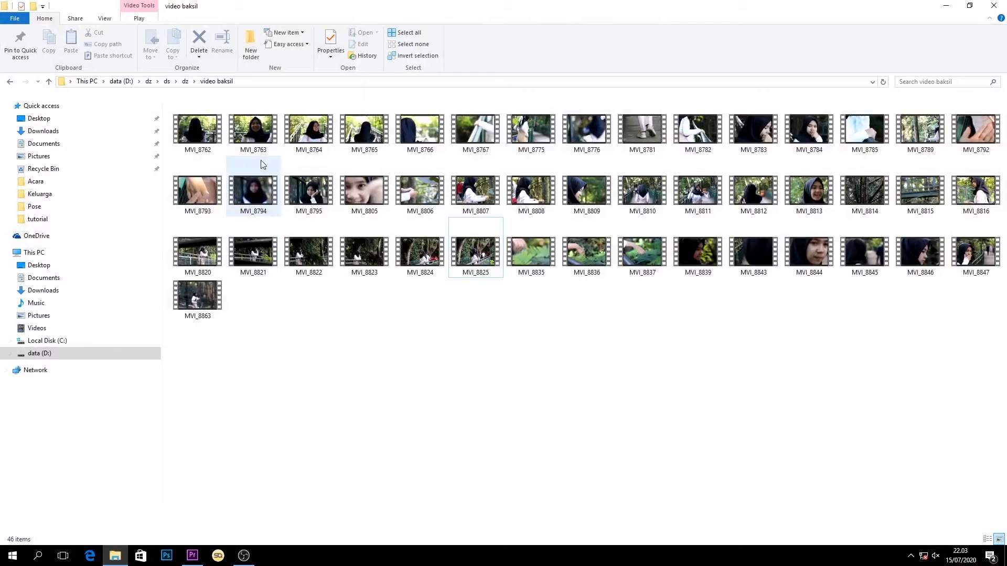
Import MVI_8810.MOV from the video baksil folder in File Explorer and place it on V1 beneath MVI_8825.MOV on V3
left_click_drag(690, 200, 270, 448)
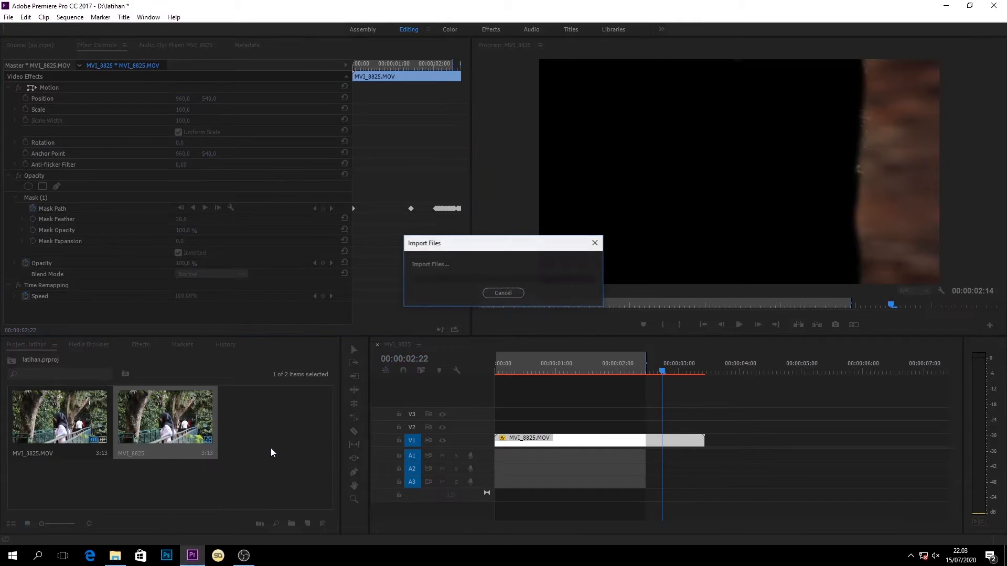
left_click_drag(313, 420, 603, 427)
left_click_drag(586, 371, 607, 373)
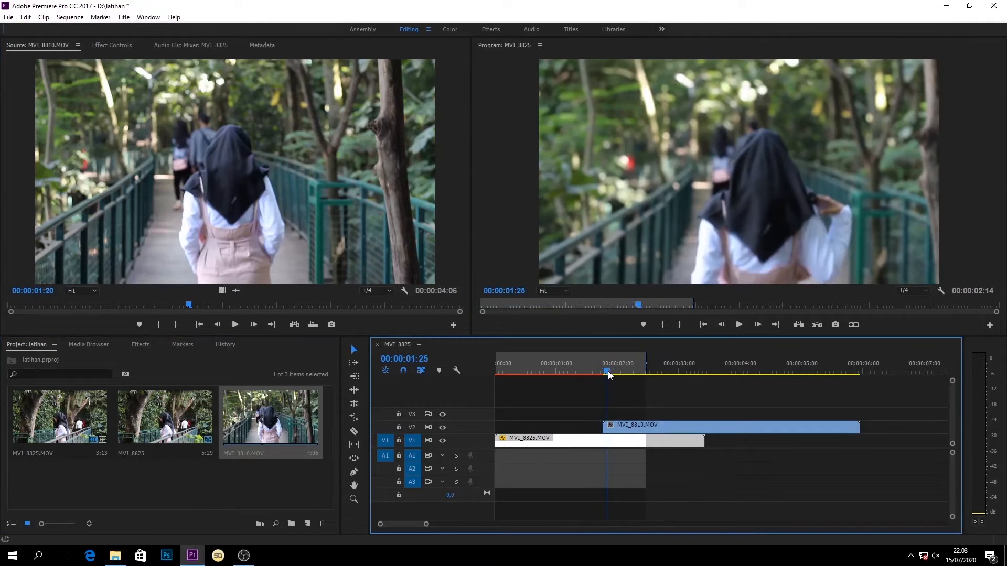
mouse_move(618, 443)
left_mouse_down()
mouse_move(611, 414)
mouse_move(622, 441)
left_mouse_up()
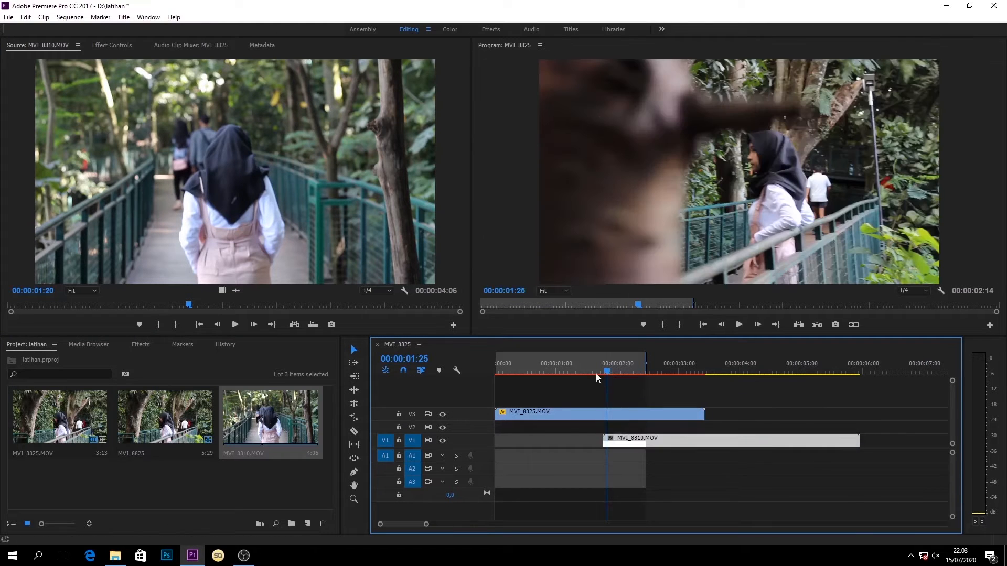
Shift MVI_8810.MOV earlier on V1 and play back the trunk mask transition between the two clips
left_click_drag(601, 366, 676, 378)
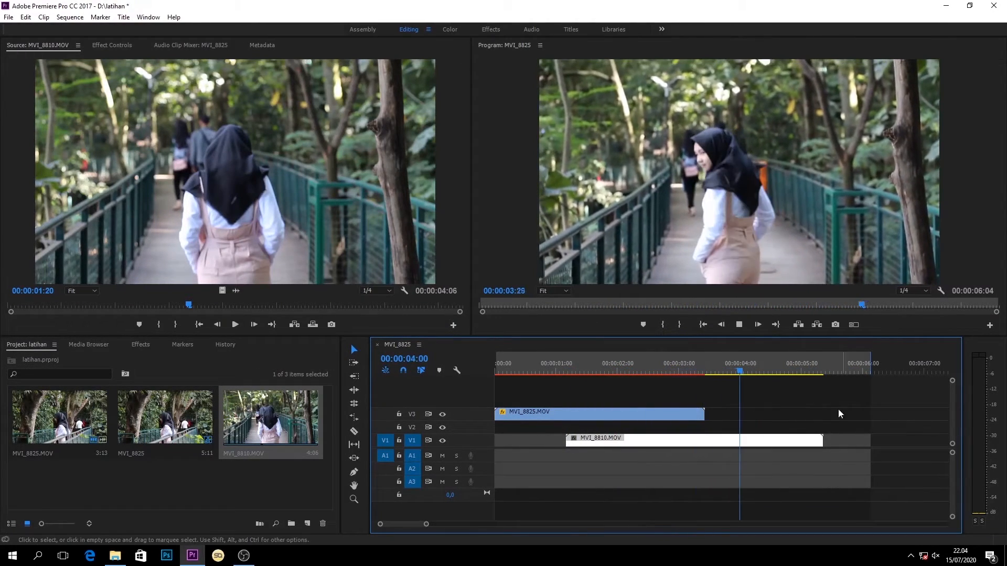
key("space")
key("space")
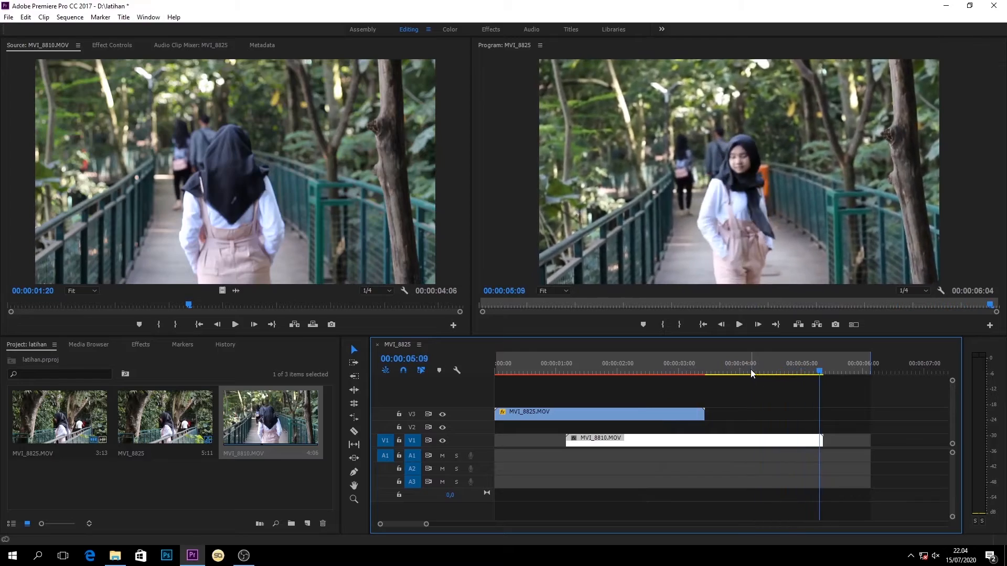
left_click(584, 370)
left_click_drag(583, 371, 507, 372)
key("space")
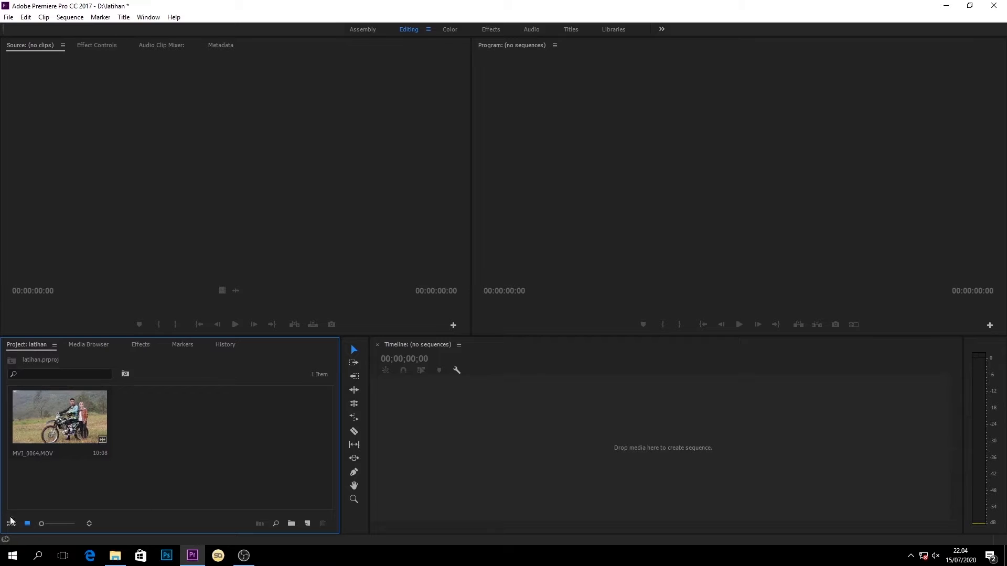
Create a sequence from MVI_0064.MOV and add a new adjustment layer on V2 spanning the whole clip
left_click_drag(59, 420, 608, 469)
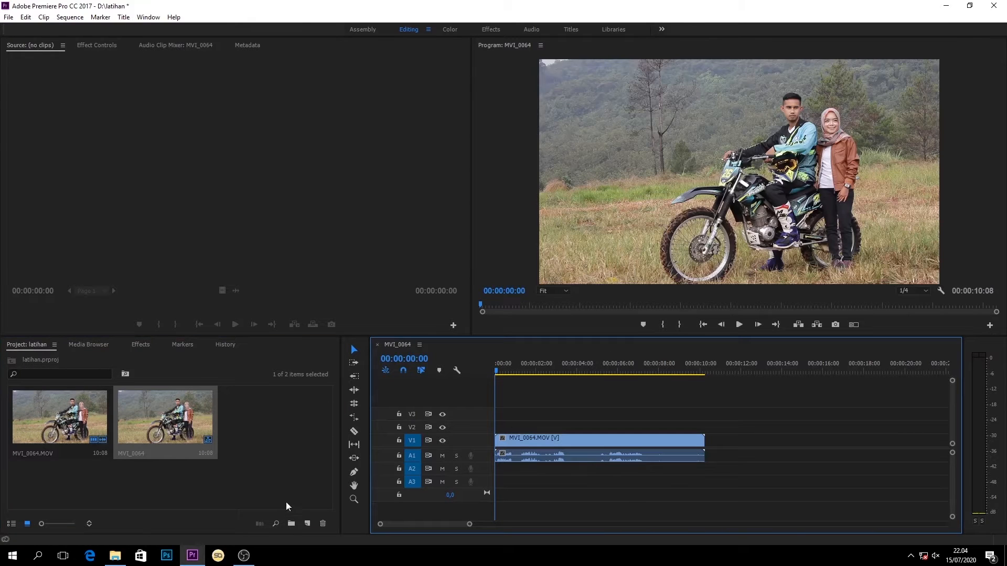
left_click(307, 523)
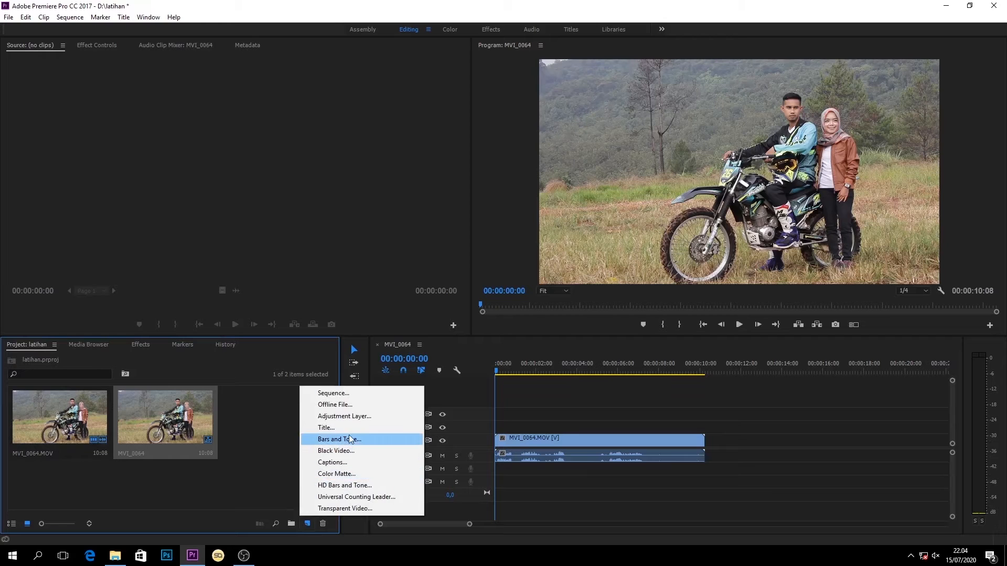
left_click(352, 417)
left_click(521, 314)
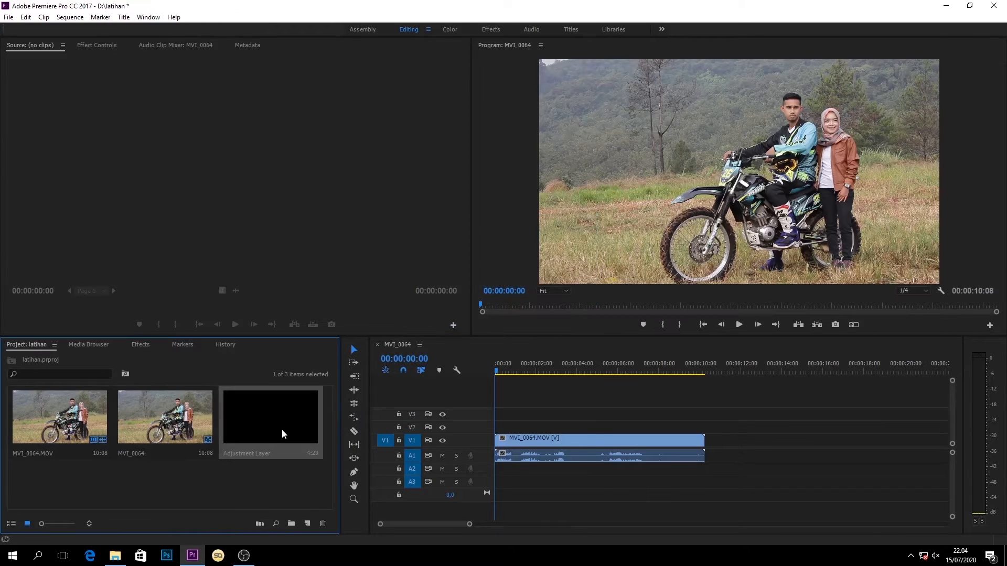
left_click_drag(272, 422, 704, 426)
Search the effects for Lumetri Color and apply it to the adjustment layer
left_click(140, 344)
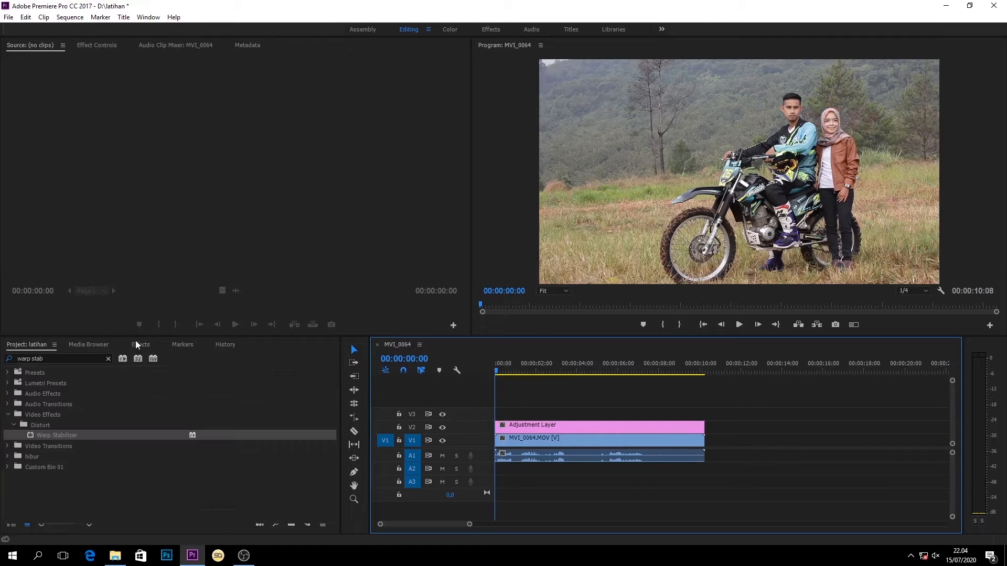
left_click(37, 358)
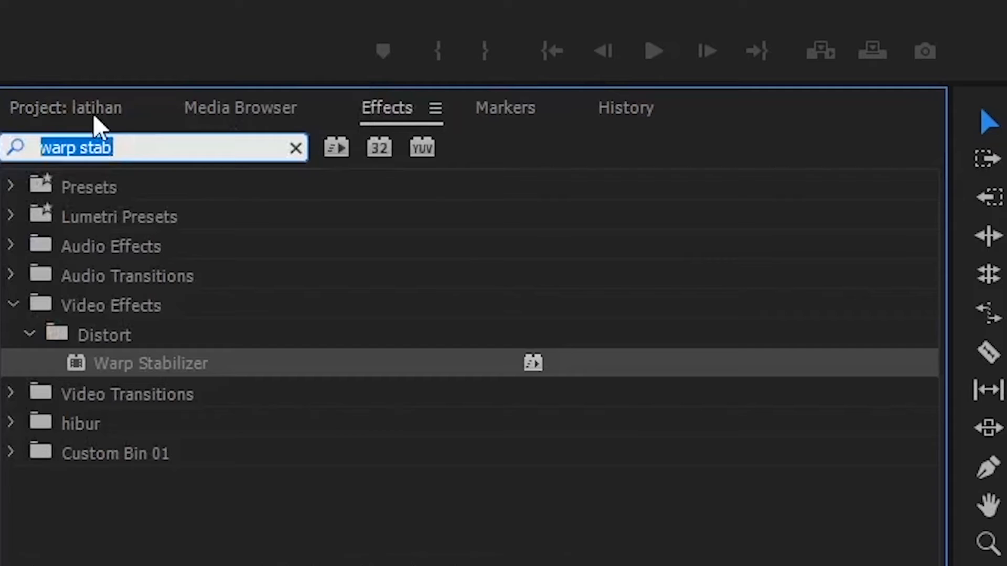
type("Lumetr")
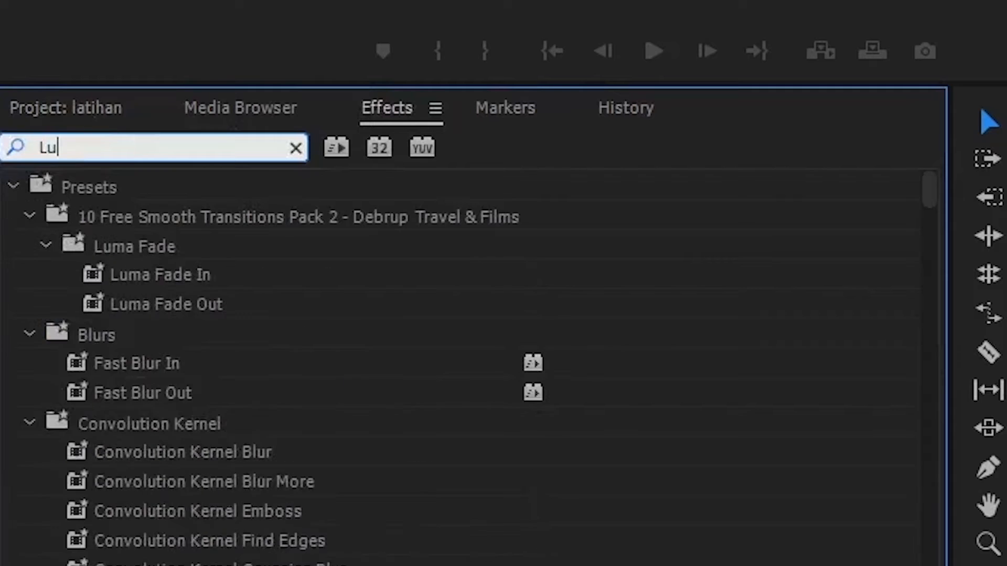
type("i")
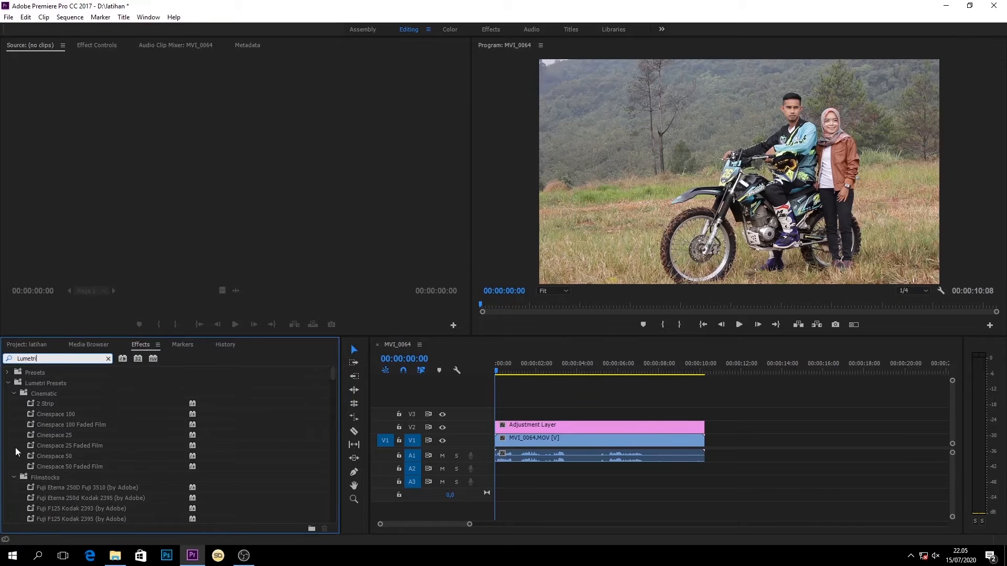
scroll(83, 459, "down", 3)
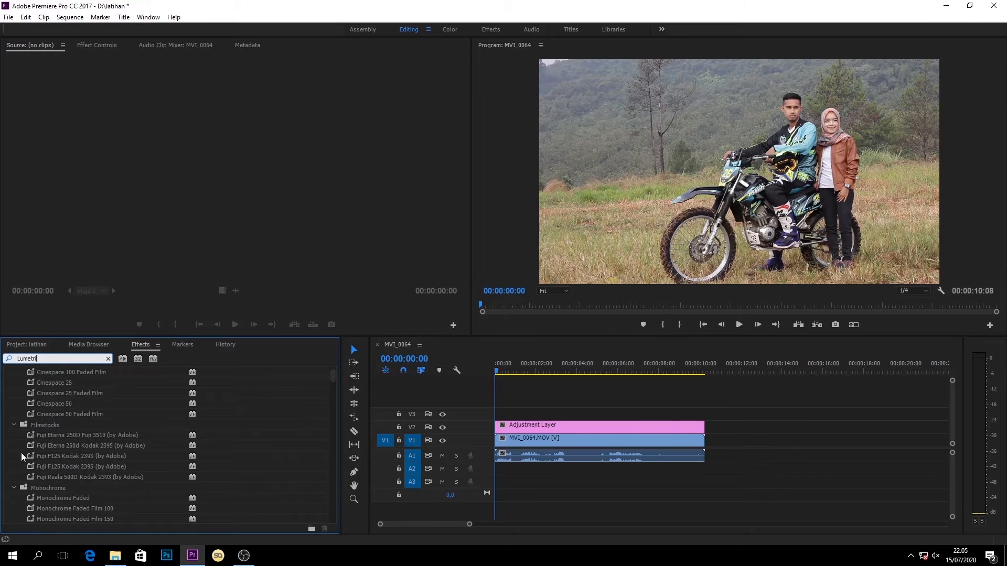
scroll(150, 476, "up", 3)
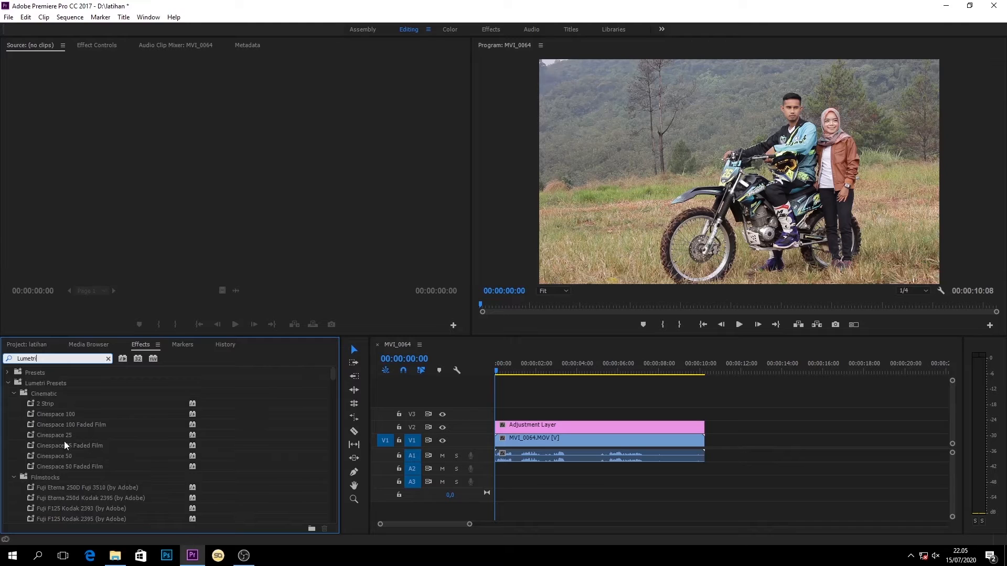
left_click(72, 357)
type("Colo")
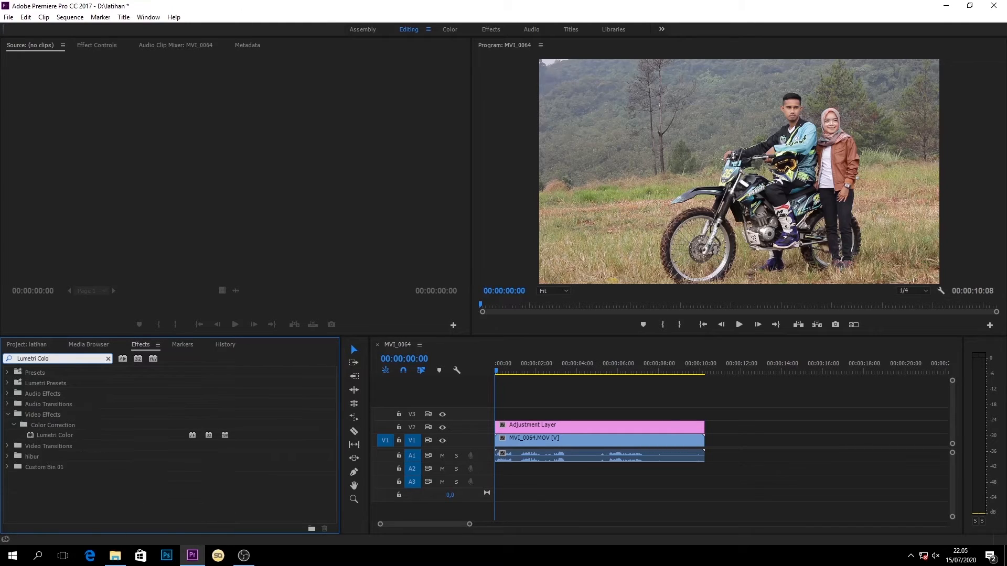
left_click_drag(70, 436, 558, 432)
Set the adjustment layer's Lumetri Color Temperature to -14 and compare the image with the effect off and on
left_click(572, 425)
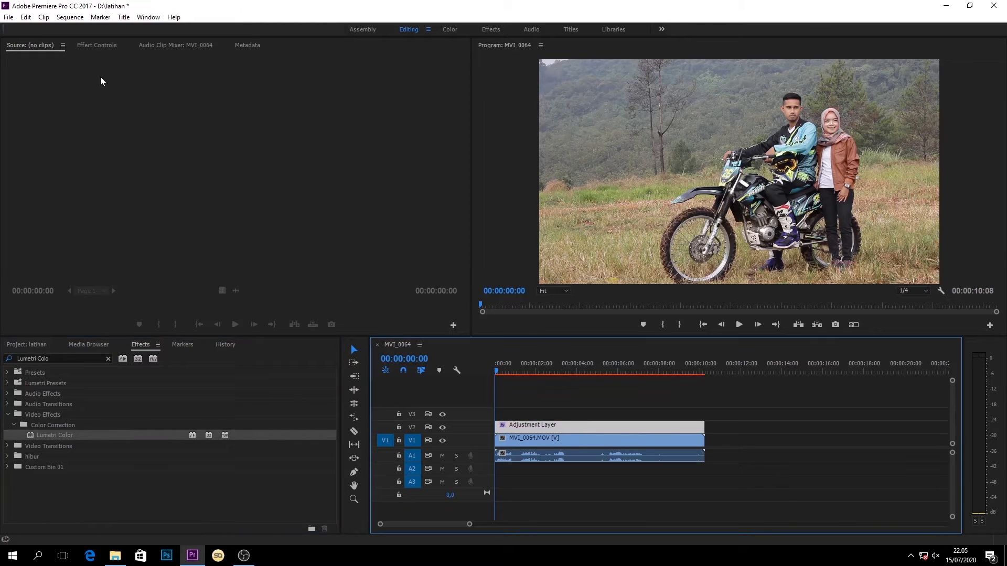
left_click(96, 45)
scroll(403, 178, "down", 2)
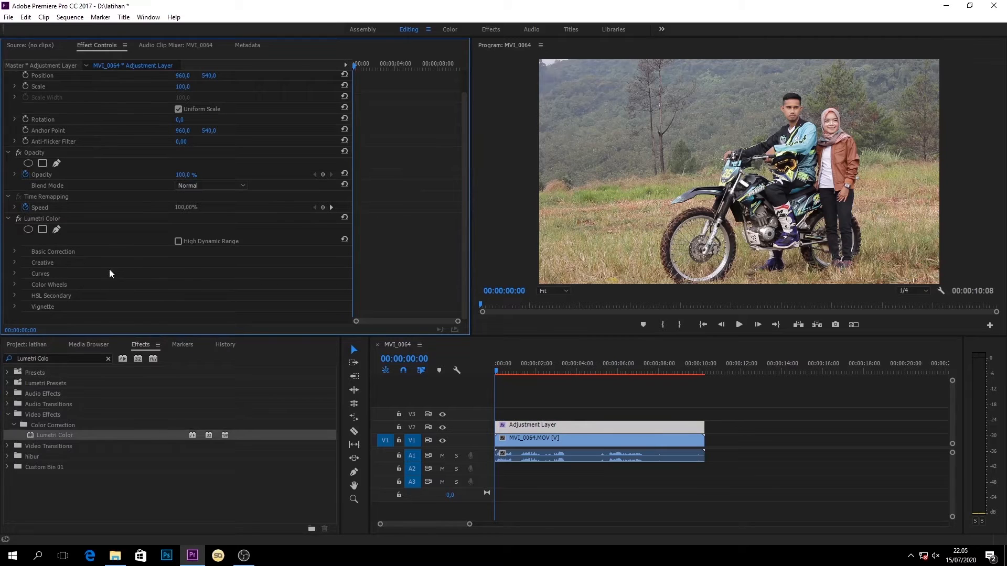
left_click(15, 253)
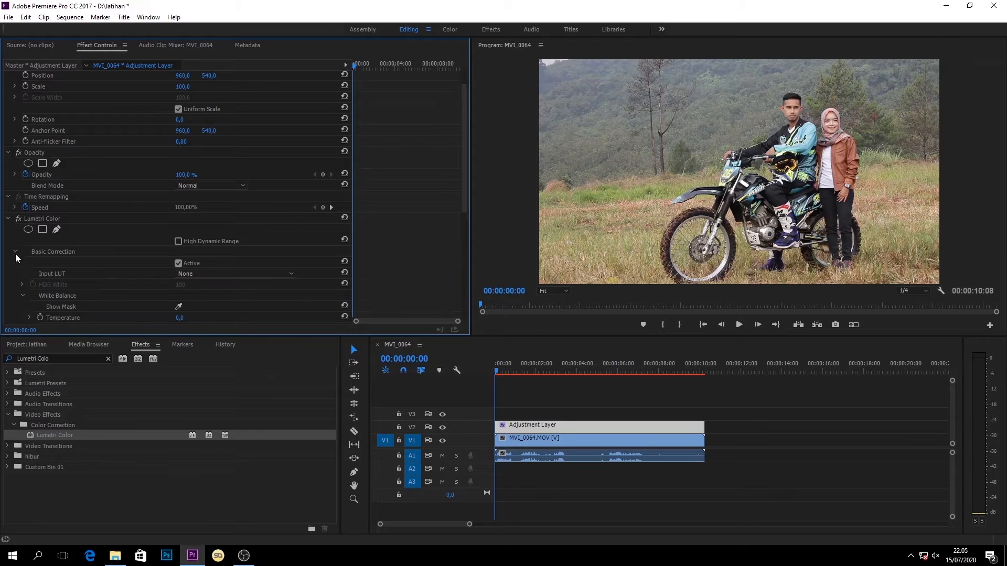
scroll(7, 246, "down", 4)
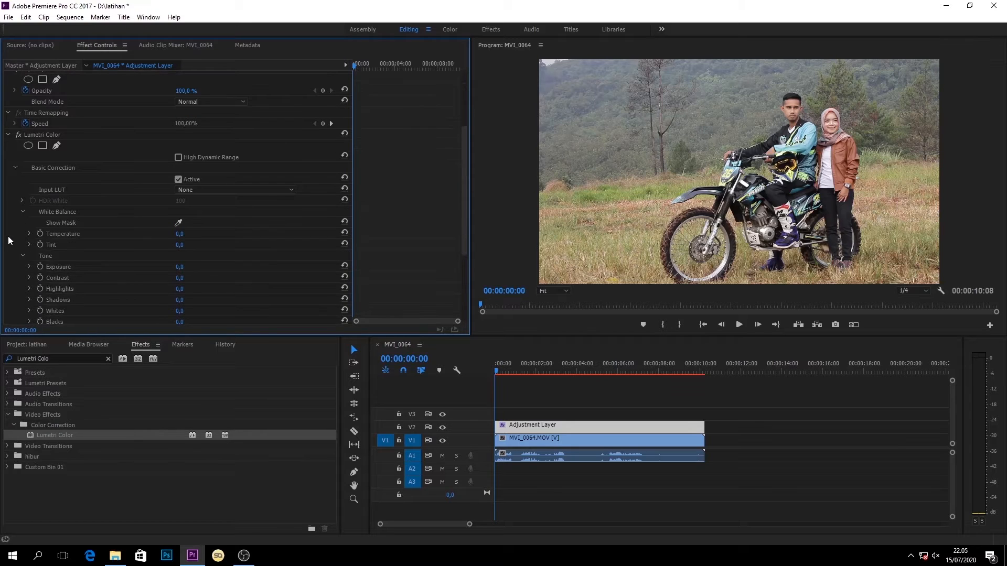
scroll(9, 240, "down", 1)
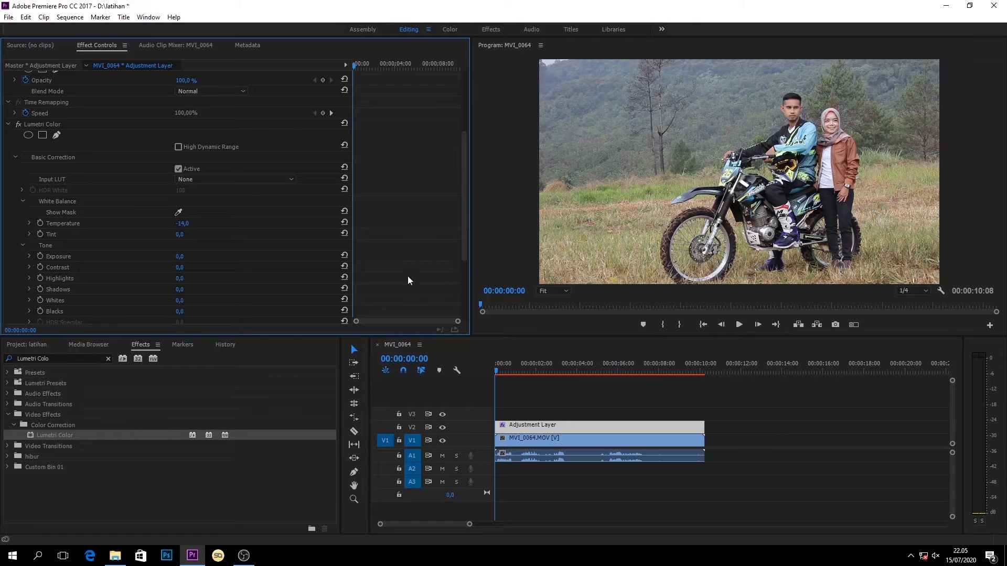
left_click(18, 124)
left_click(19, 123)
In Basic Correction, set Exposure to 0.4, Contrast to 10, Highlights to -38 and Shadows to 16
left_click_drag(184, 256, 188, 257)
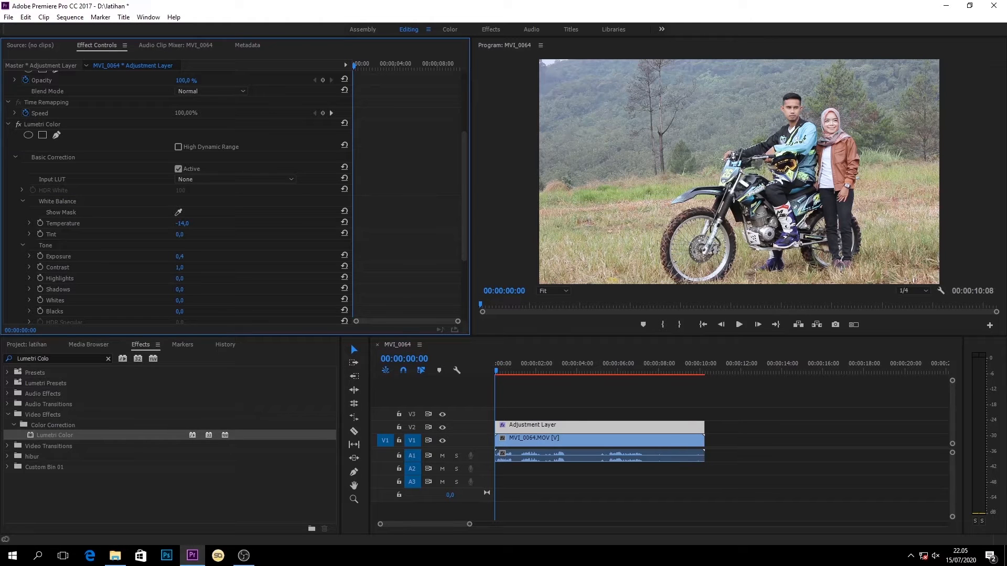
mouse_move(180, 267)
left_mouse_down()
mouse_move(189, 268)
mouse_move(182, 279)
left_mouse_up()
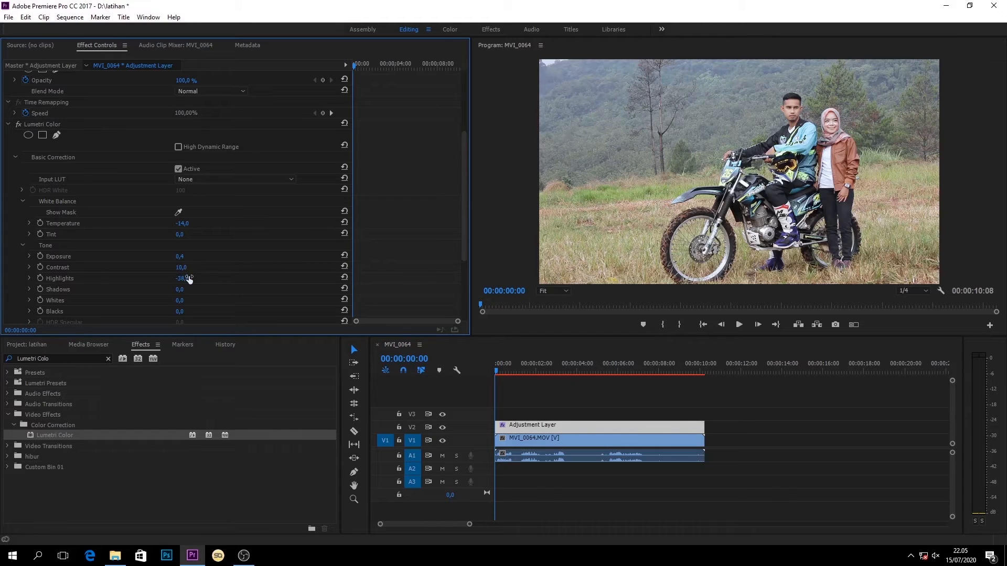
scroll(239, 265, "down", 1)
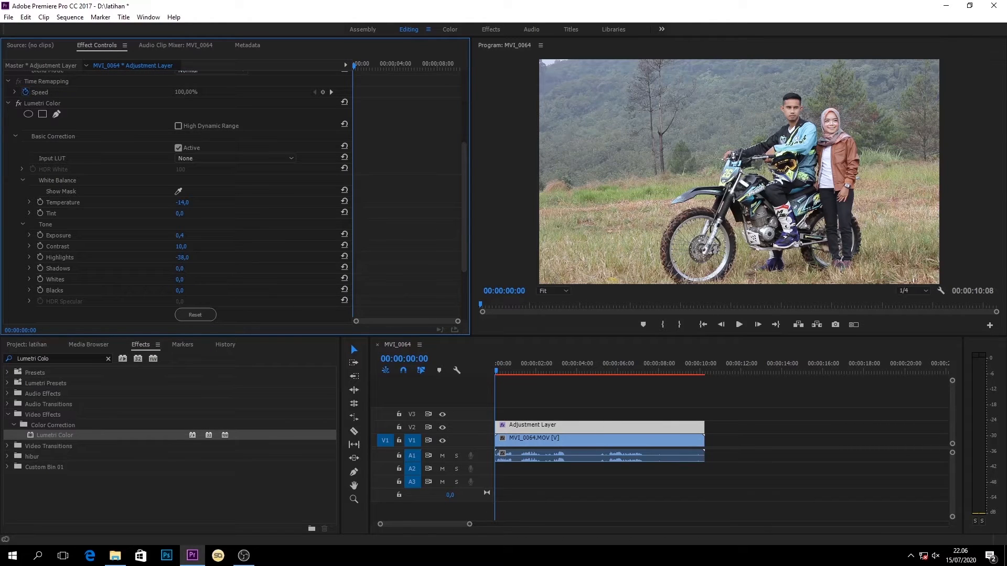
left_click_drag(180, 268, 183, 268)
Try a different Saturation value in the Basic Correction settings
scroll(246, 246, "down", 3)
scroll(246, 237, "down", 1)
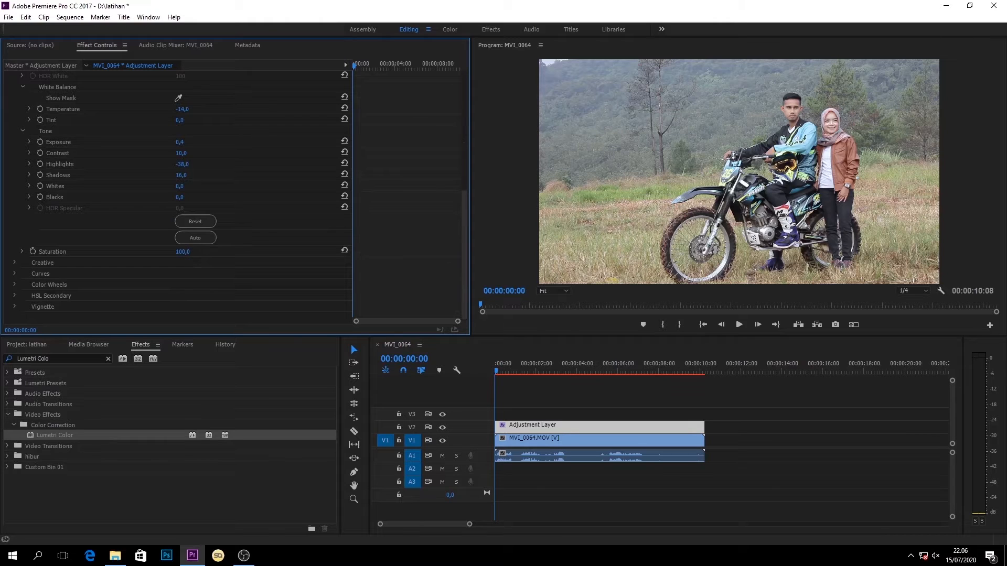
left_click_drag(182, 252, 168, 251)
In Lumetri Color's Creative adjustments, try Faded Film at 97 and return it to 30
left_click(14, 263)
scroll(108, 235, "down", 2)
scroll(110, 203, "down", 2)
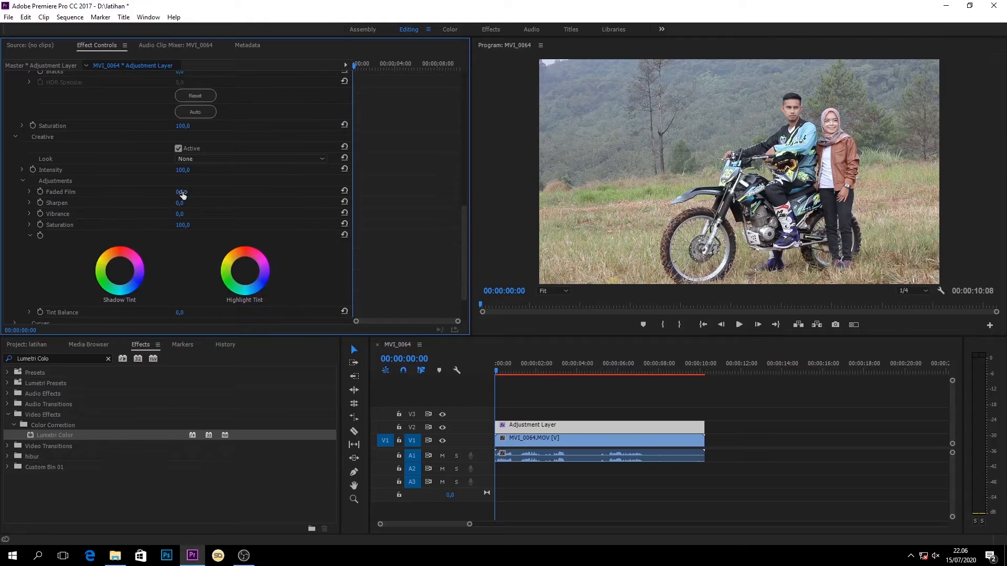
left_click_drag(182, 194, 197, 194)
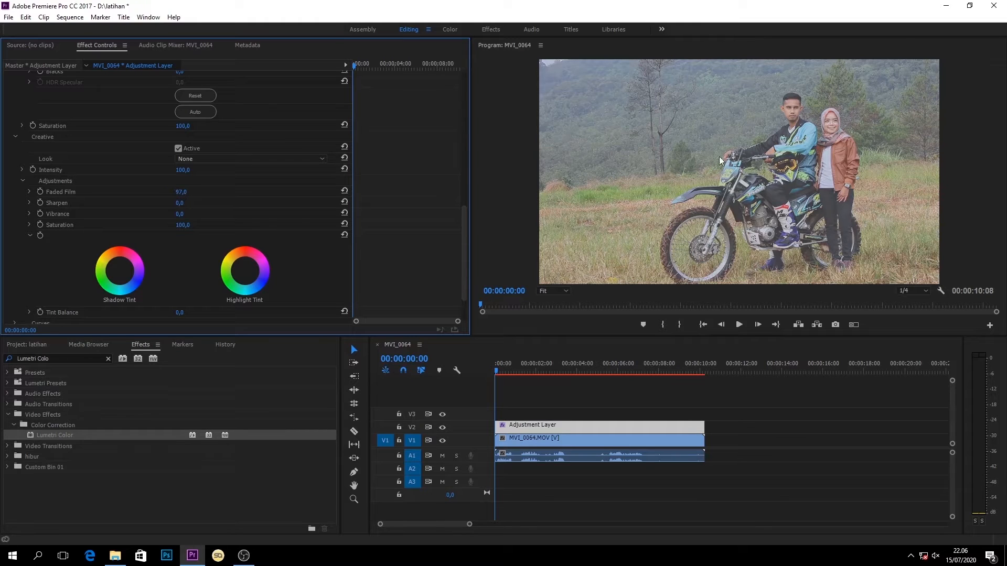
key("ctrl+z")
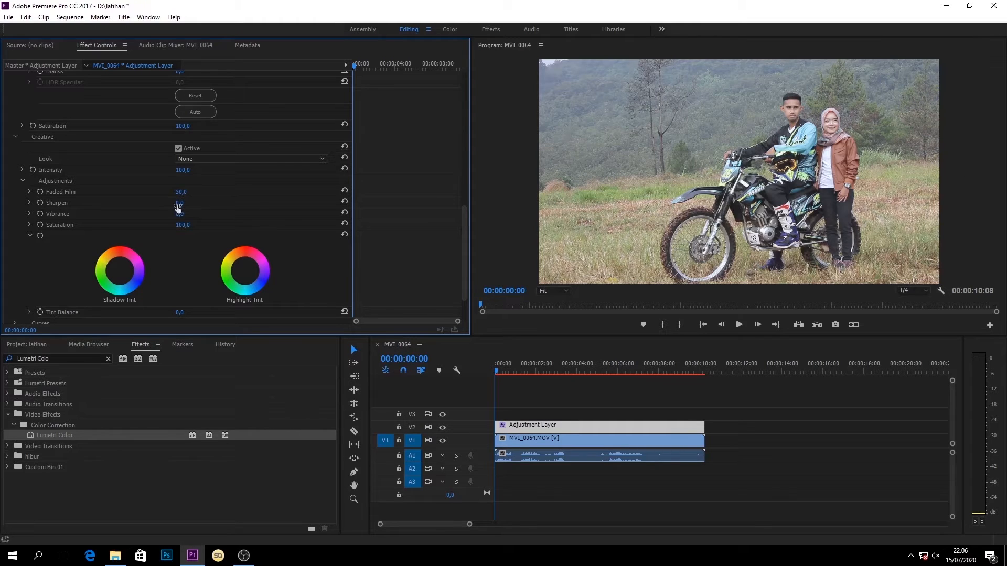
Set the Creative Sharpen to 38, and try Vibrance at 87 before returning it to 0
left_click_drag(179, 203, 199, 204)
left_click_drag(179, 214, 190, 214)
left_click_drag(183, 214, 213, 214)
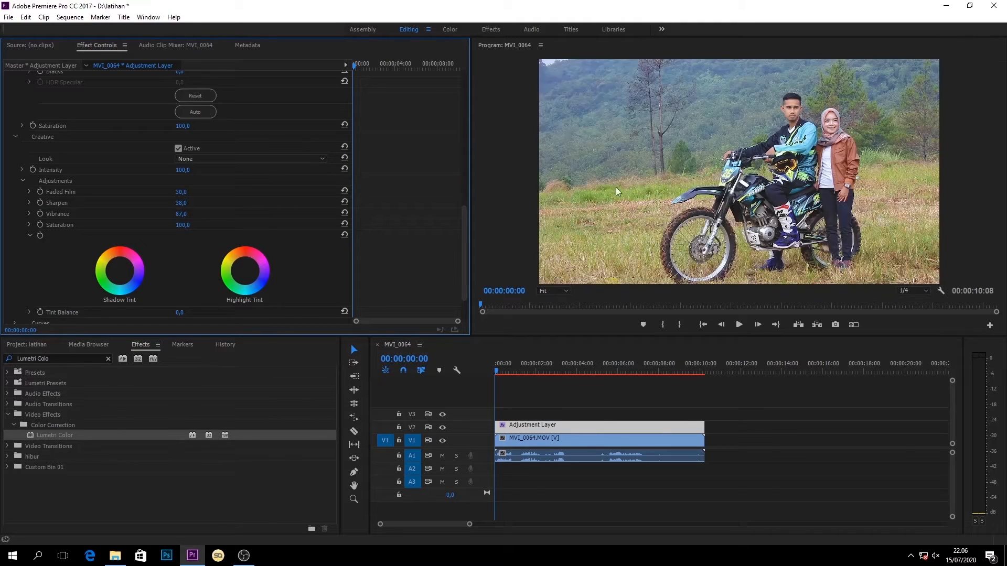
mouse_move(180, 214)
left_mouse_down()
mouse_move(189, 214)
mouse_move(180, 214)
left_mouse_up()
left_click(183, 214)
type("0")
key("Return")
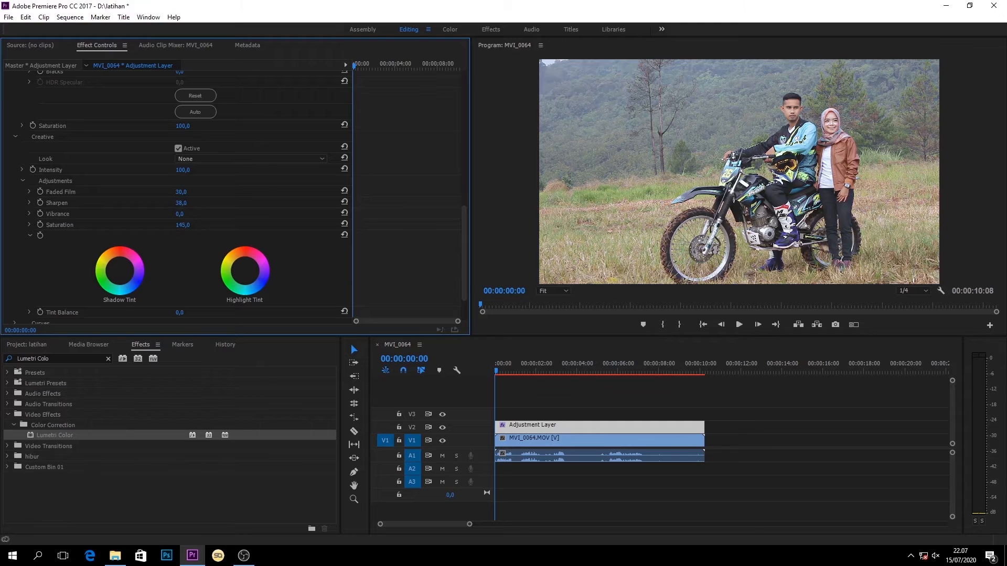
Set the Creative Saturation to 145, with a trial at 255 that is undone
left_click_drag(183, 225, 570, 231)
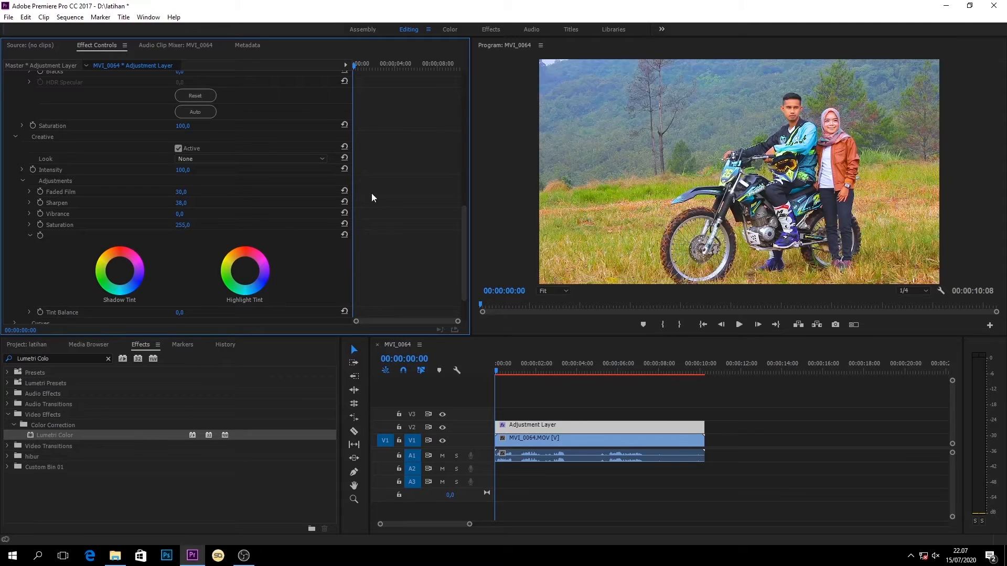
key("ctrl+z")
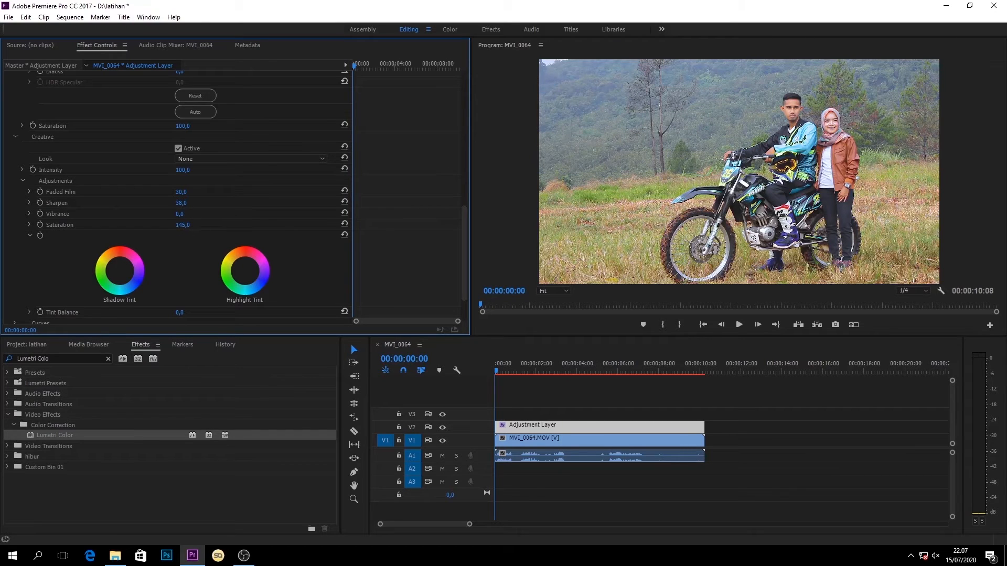
left_click_drag(180, 214, 191, 214)
scroll(189, 236, "down", 3)
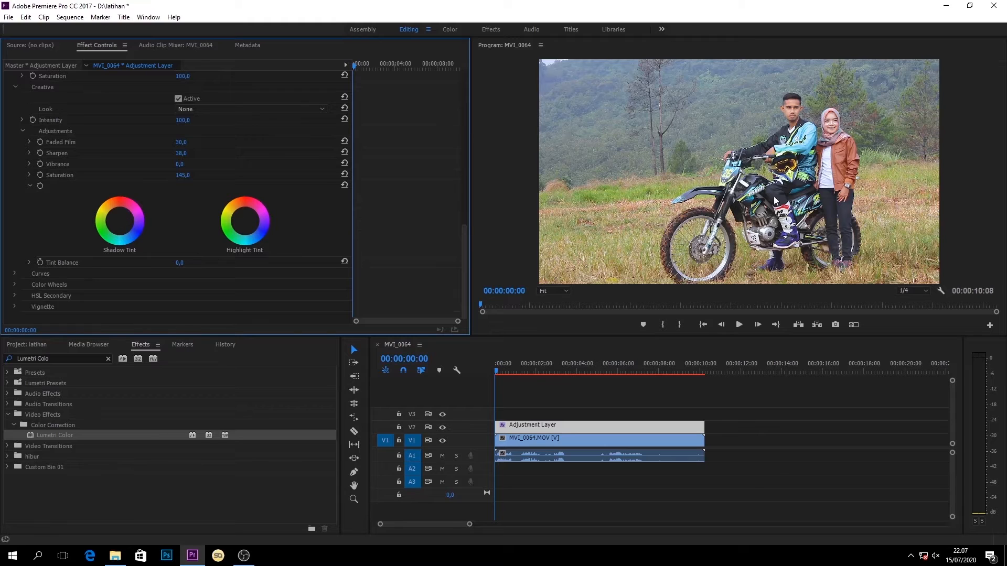
Shift the Shadow Tint slightly toward blue, and try a yellow-orange Highlight Tint and undo it
left_click(122, 224)
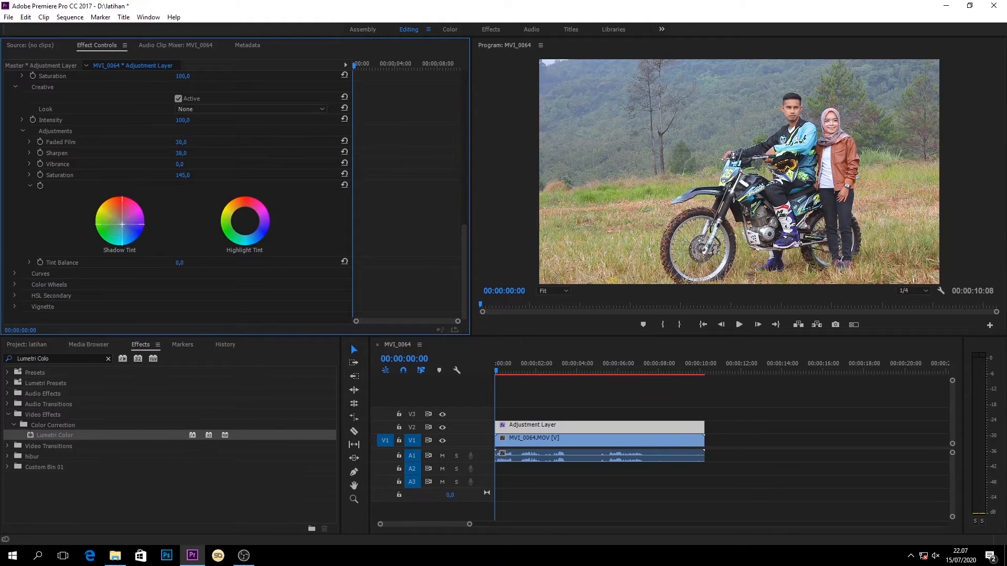
left_click_drag(122, 225, 124, 229)
left_click(240, 217)
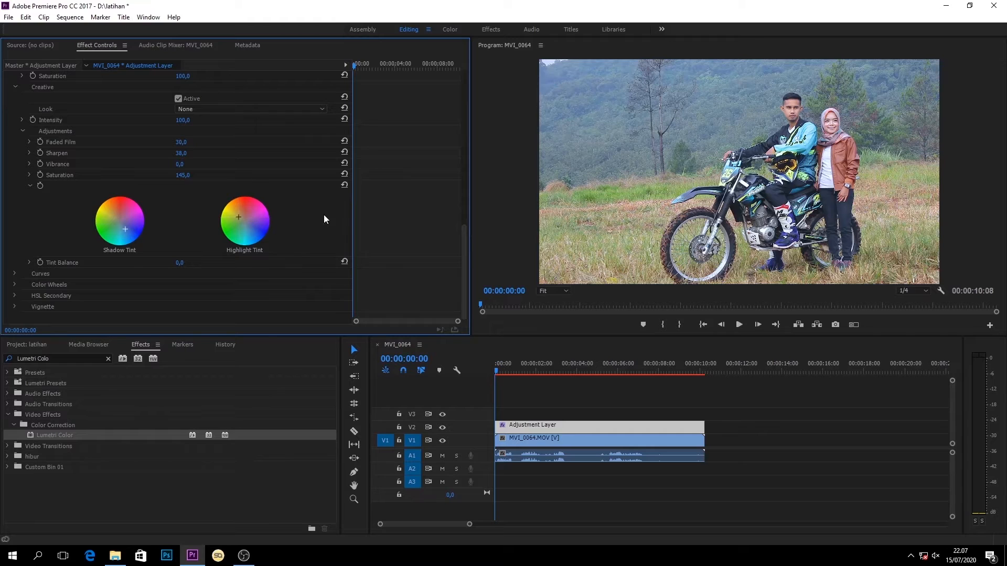
left_click_drag(238, 217, 236, 216)
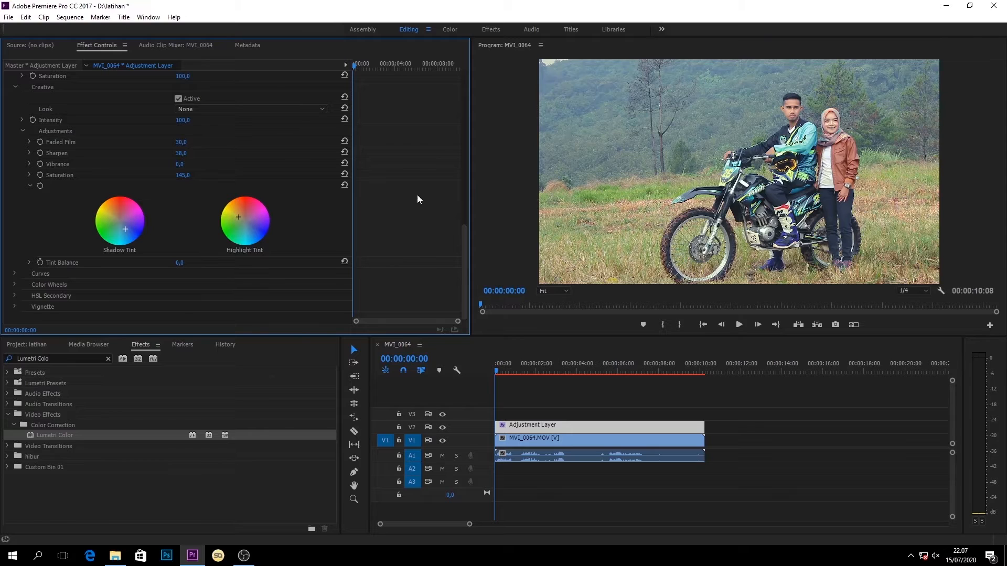
key("ctrl+z")
Add three evenly spaced control points along the white master line of the RGB Curves
scroll(15, 247, "down", 6)
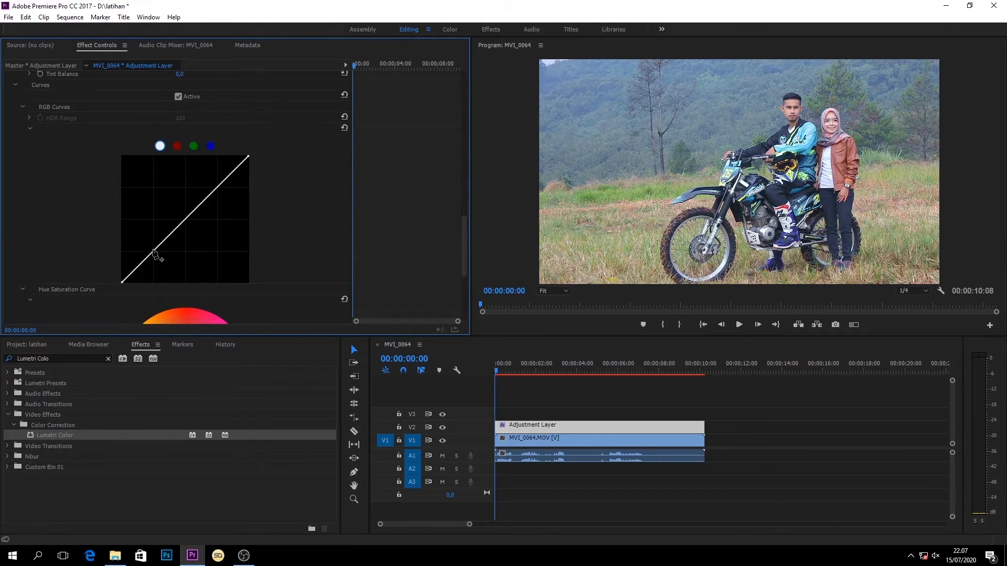
left_click(154, 250)
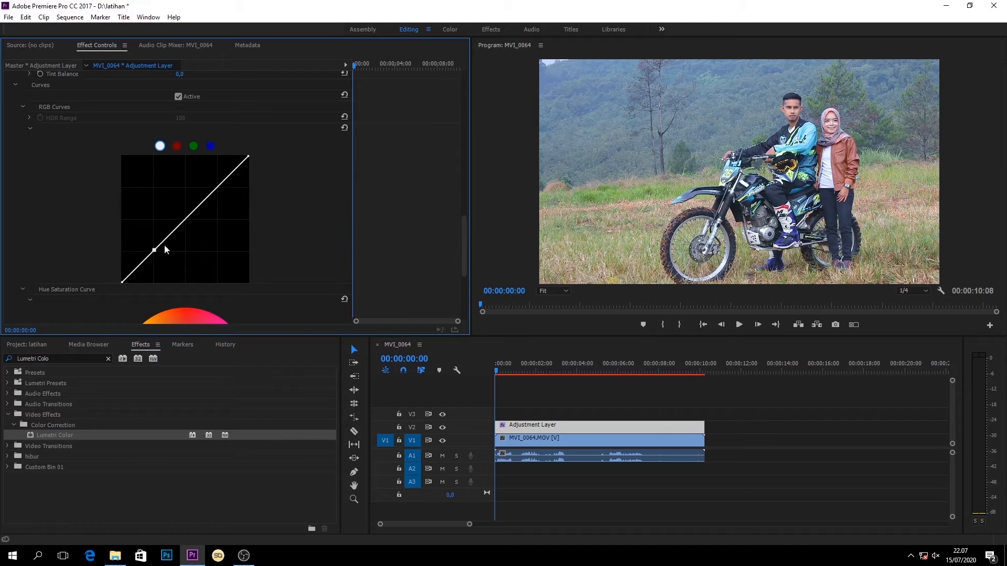
left_click(185, 219)
left_click(217, 189)
Try lowering the RGB curve's white point and moving its black point inward, reverting both changes
left_click_drag(249, 157, 249, 223)
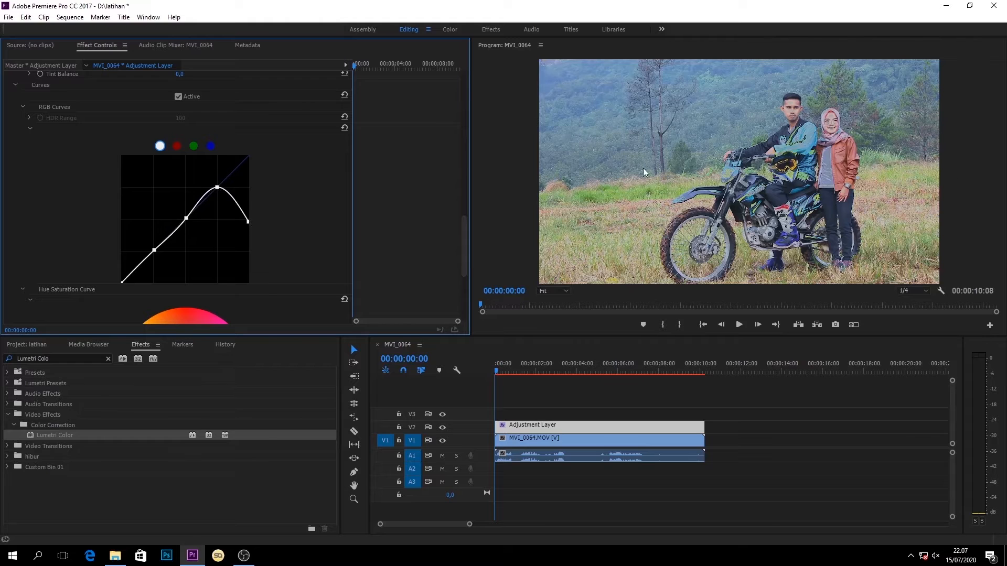
key("ctrl+z")
left_click_drag(122, 283, 141, 288)
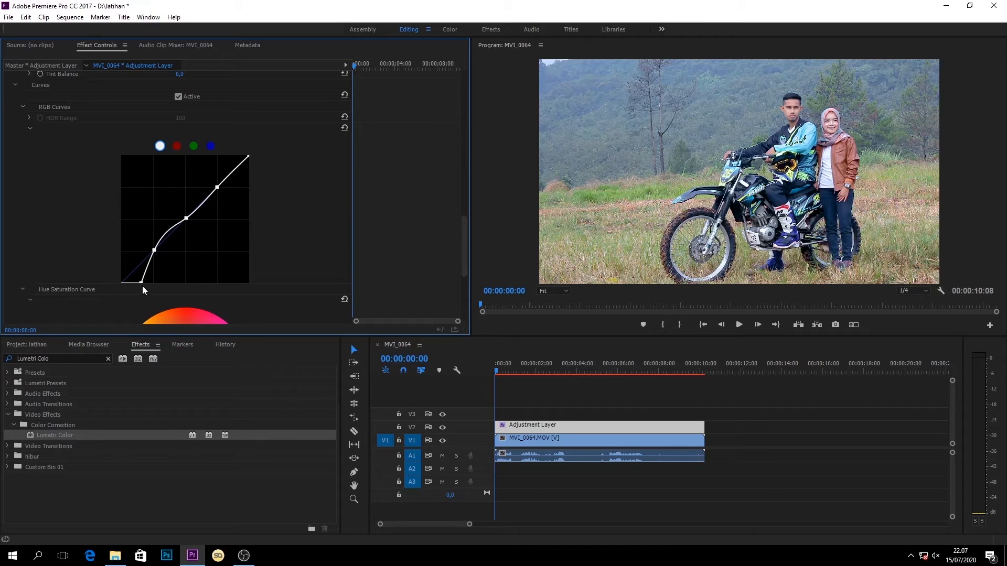
double_click(154, 197)
Add points to the Hue Saturation Curve from orange to green and pull the yellow and green points inward to desaturate them
scroll(74, 250, "down", 4)
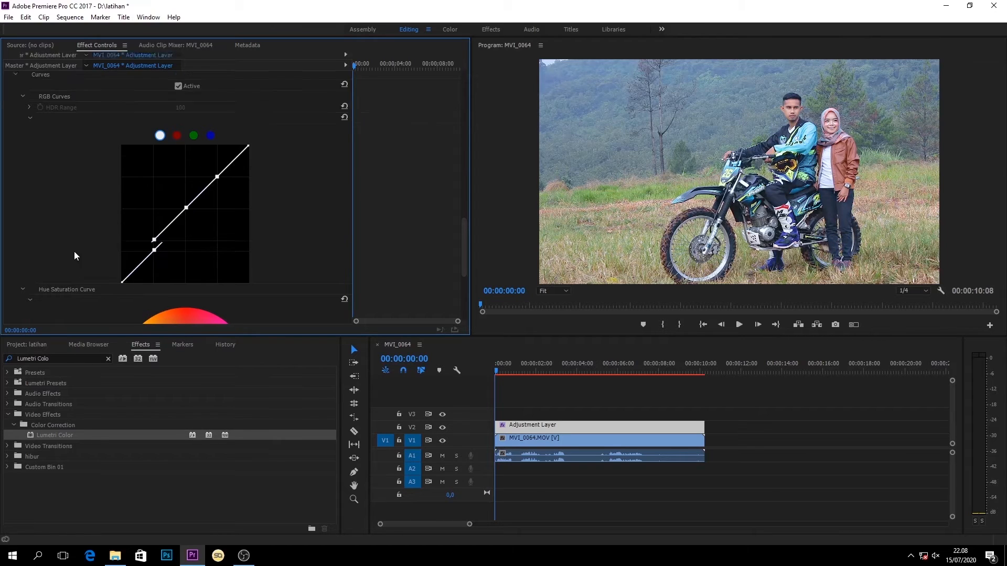
scroll(74, 256, "down", 2)
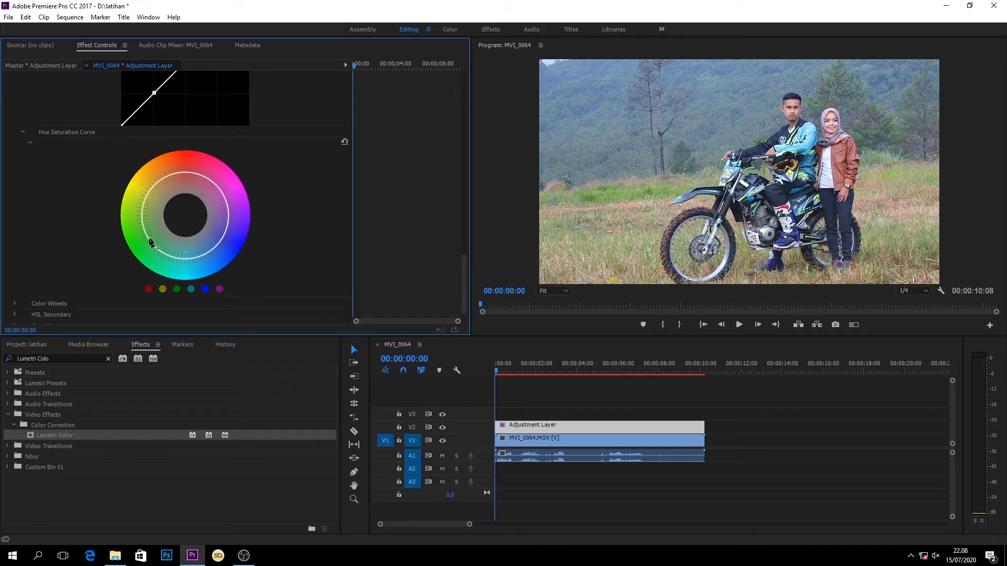
scroll(81, 262, "down", 1)
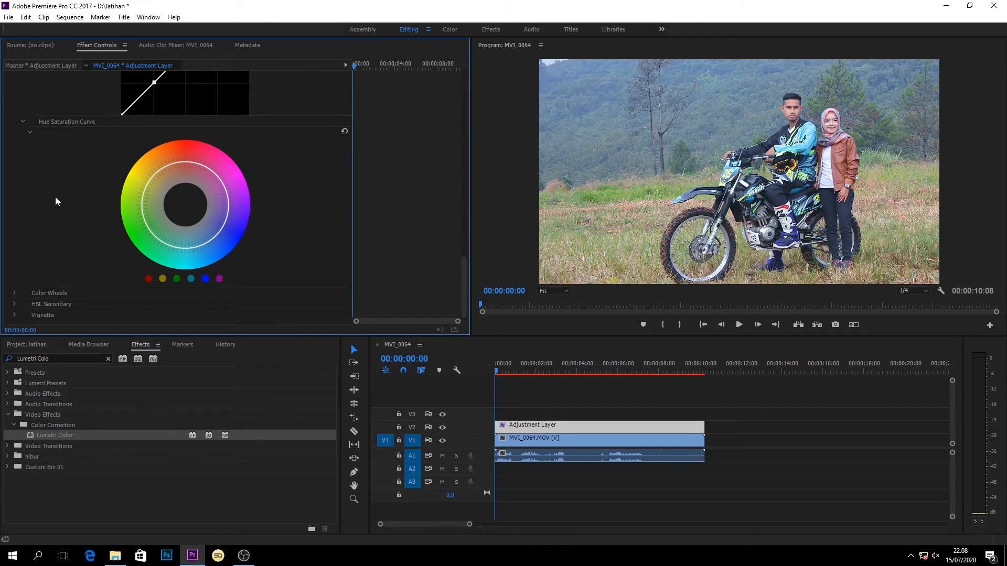
left_click(166, 166)
left_click(143, 196)
left_click(151, 180)
left_click(154, 235)
left_click(146, 224)
left_click_drag(146, 226, 161, 218)
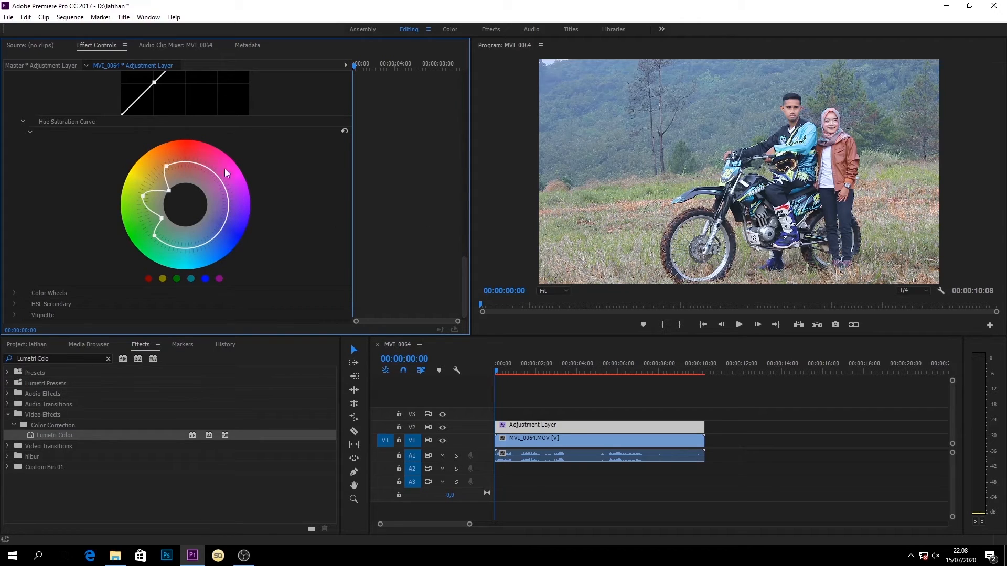
Add points around blue on the Hue Saturation Curve and pull the blue point outward to boost its saturation
left_click(227, 215)
left_click(219, 234)
left_click_drag(220, 230, 246, 233)
Expand the Color Wheels, examine the Shadows, Midtones and Highlights wheels, and review the Lumetri settings above them
scroll(24, 240, "down", 1)
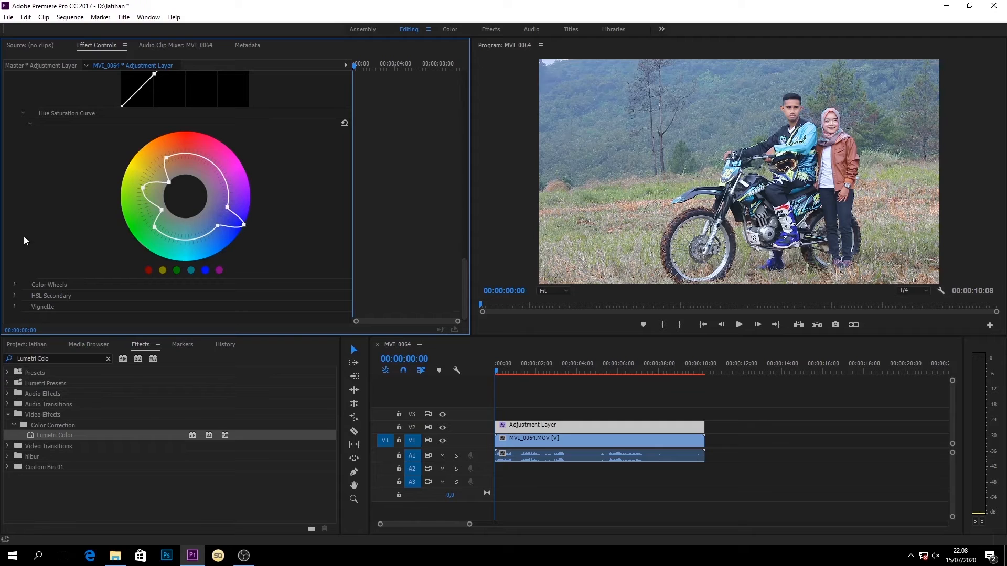
left_click(17, 284)
scroll(36, 256, "down", 5)
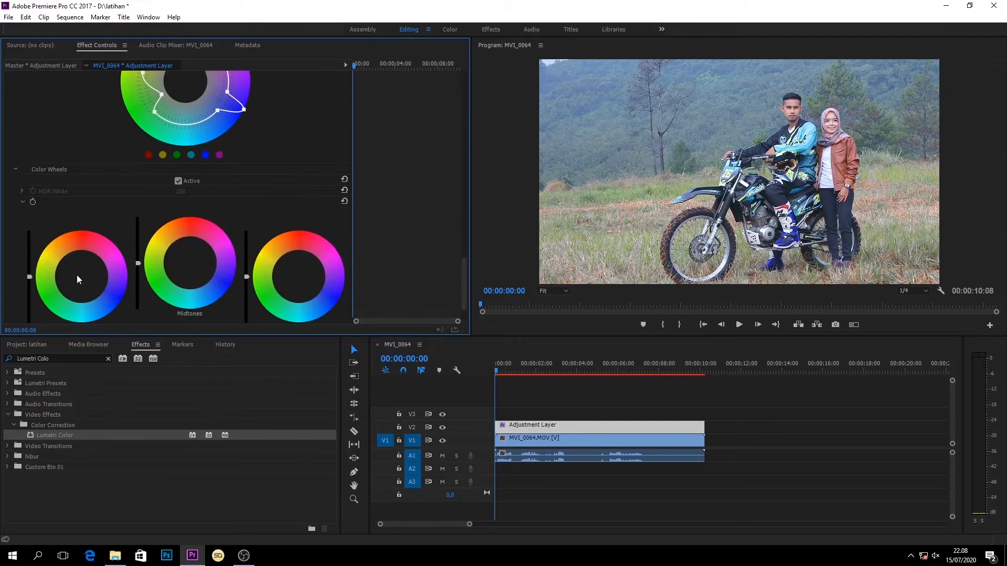
scroll(105, 286, "down", 2)
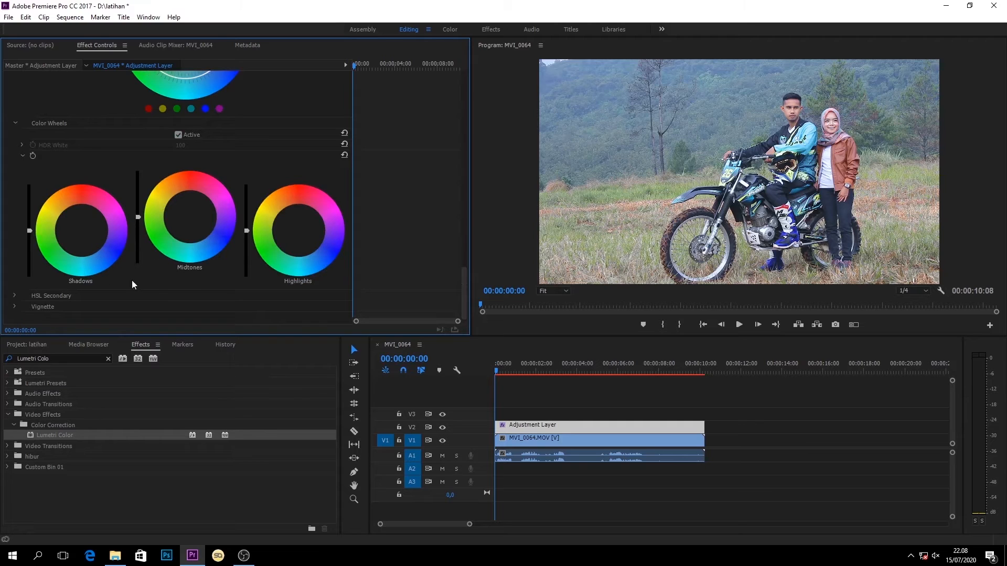
scroll(154, 282, "up", 10)
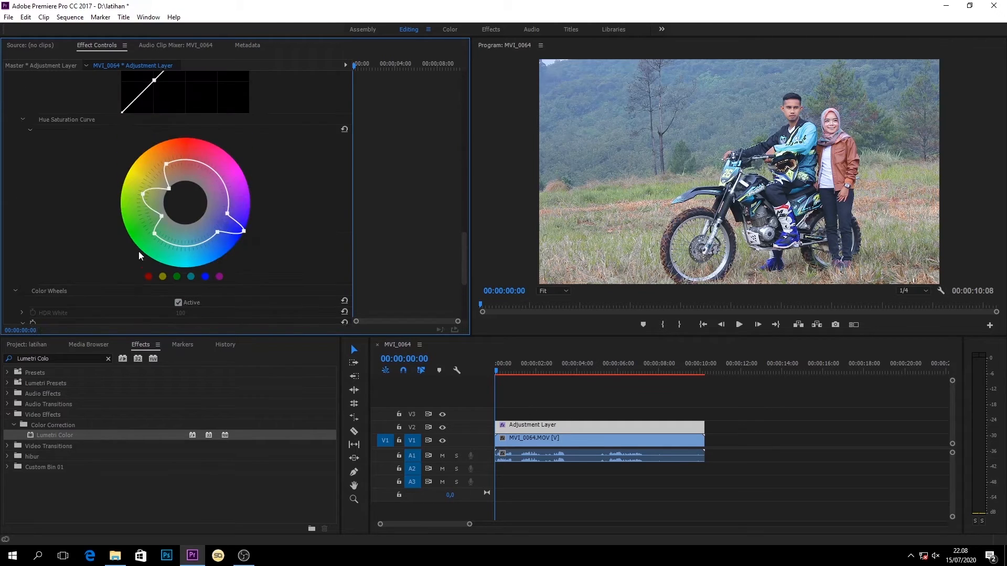
scroll(128, 236, "up", 8)
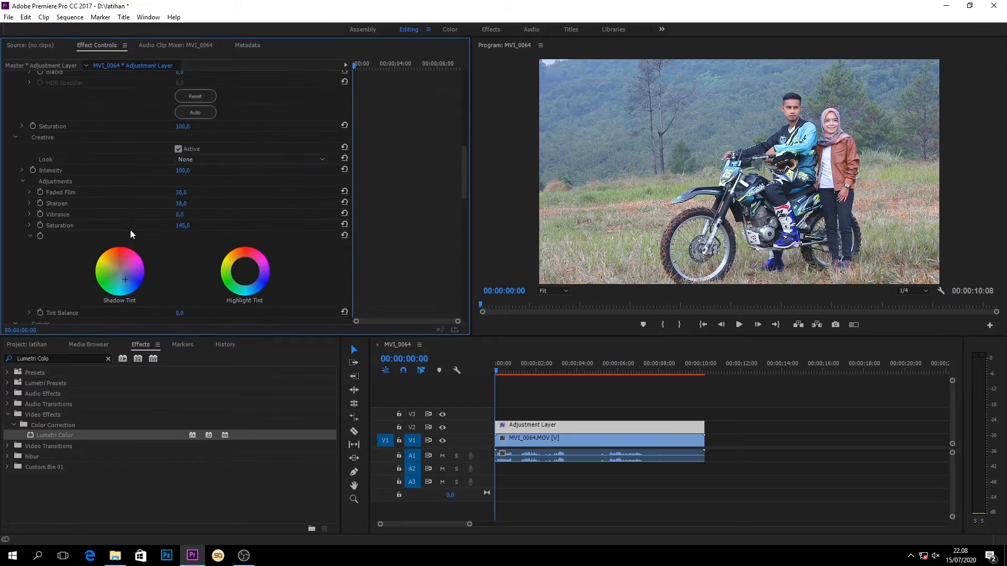
scroll(130, 234, "up", 6)
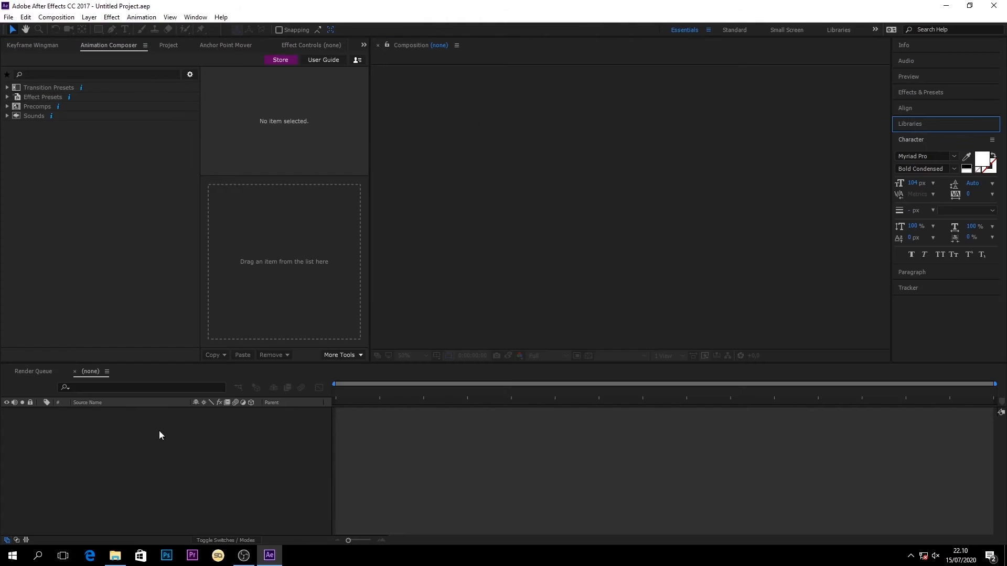
In After Effects, browse Animation Composer's Simple Style 4 titles, previewing Text 3-placeholder Centered 1 and listing the Lower Thirds
left_click(178, 470)
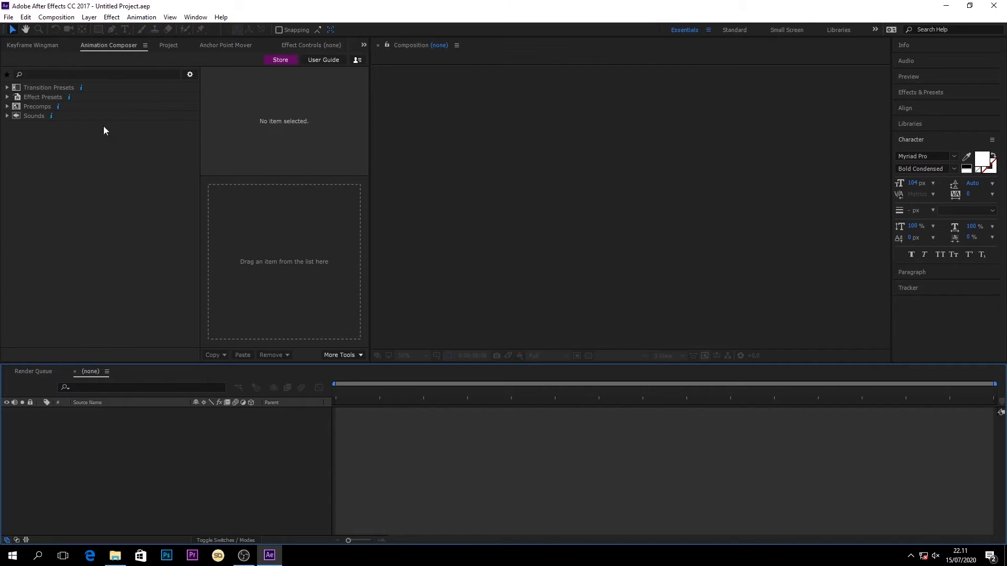
left_click(7, 107)
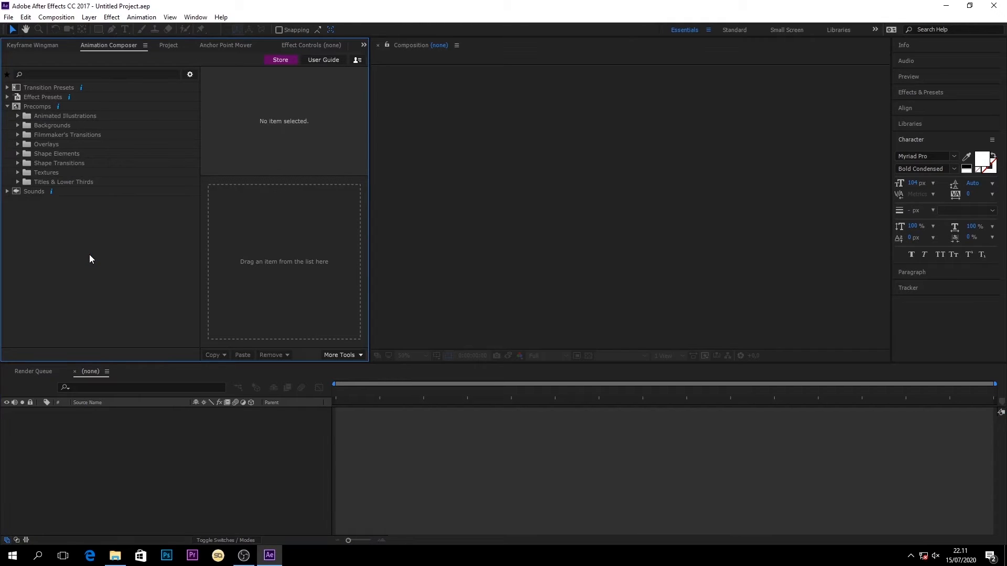
left_click(18, 182)
left_click(29, 192)
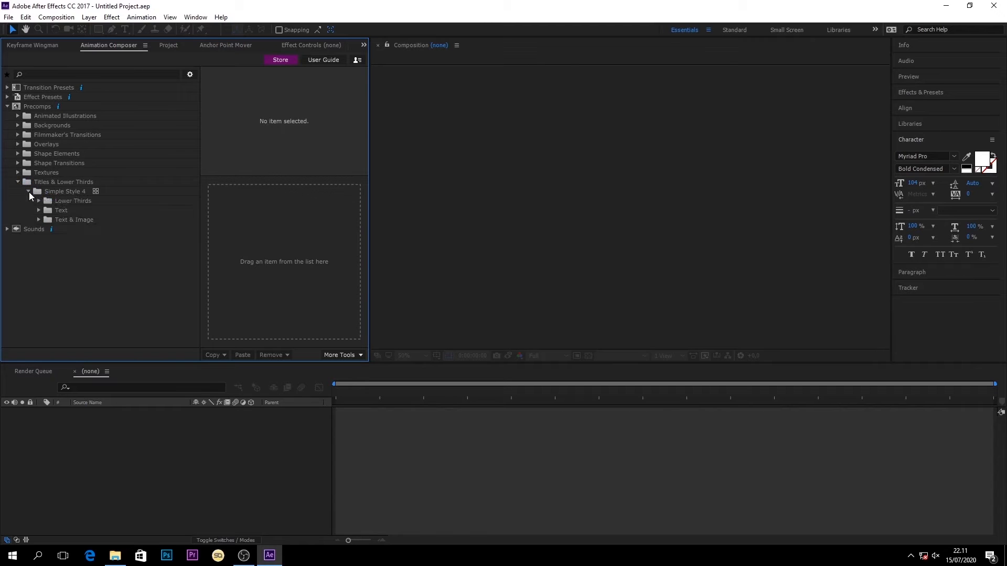
left_click(38, 210)
left_click(73, 221)
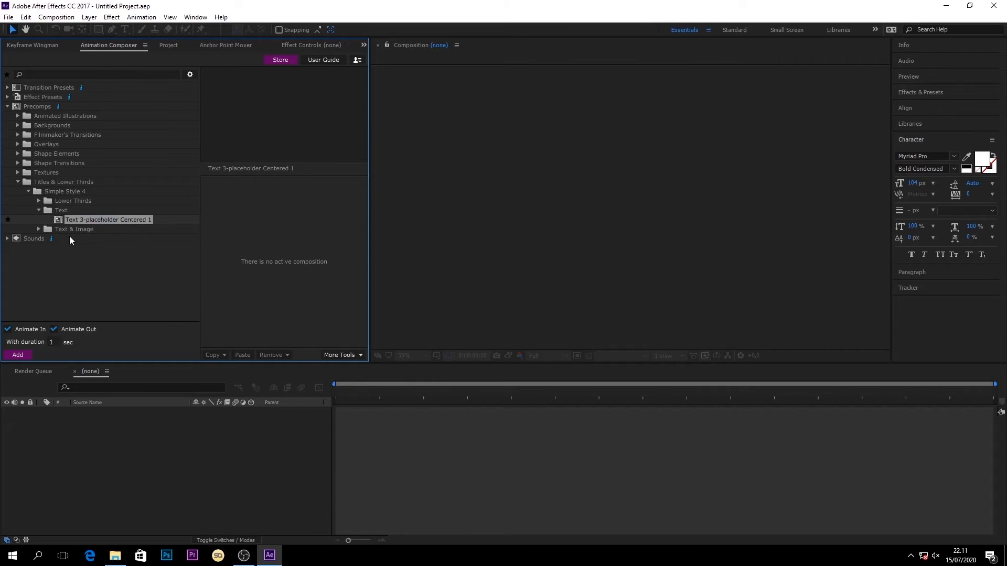
left_click(39, 201)
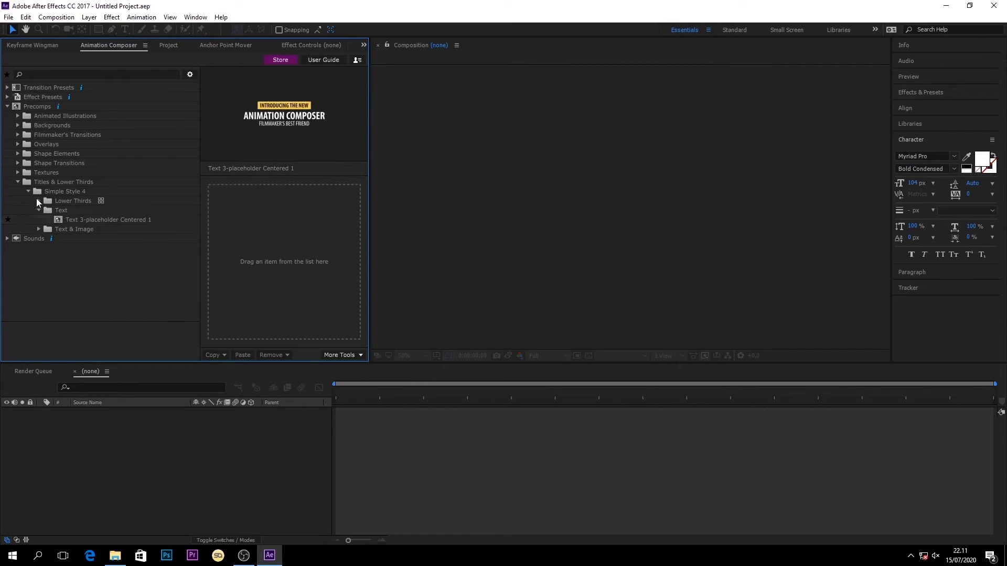
left_click(206, 464)
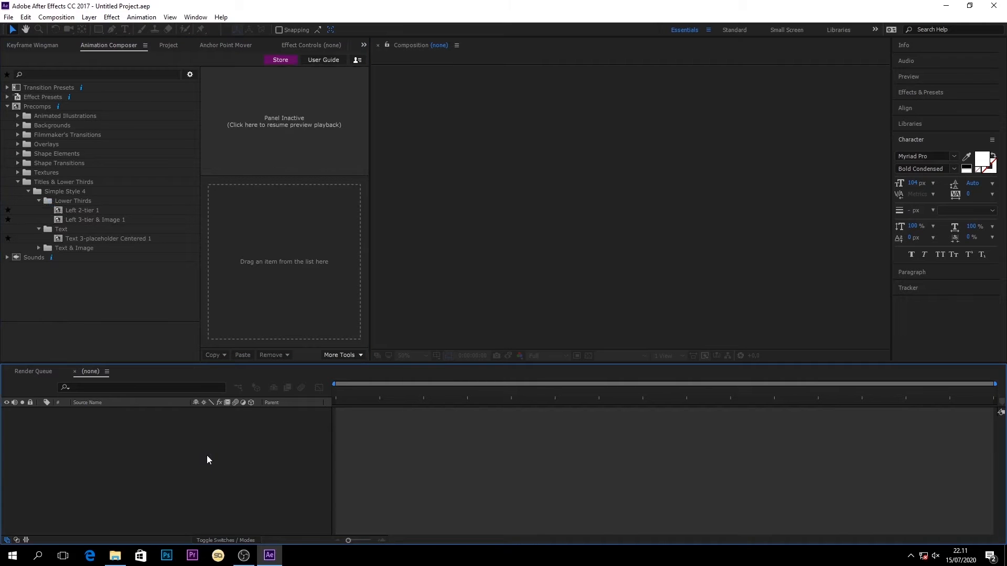
Create a new After Effects project
left_click(9, 17)
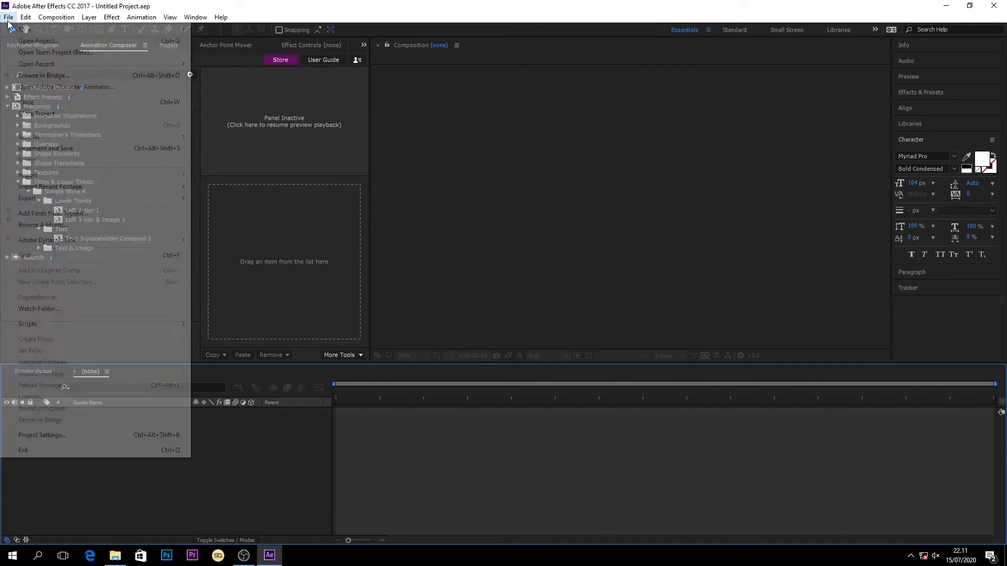
mouse_move(24, 30)
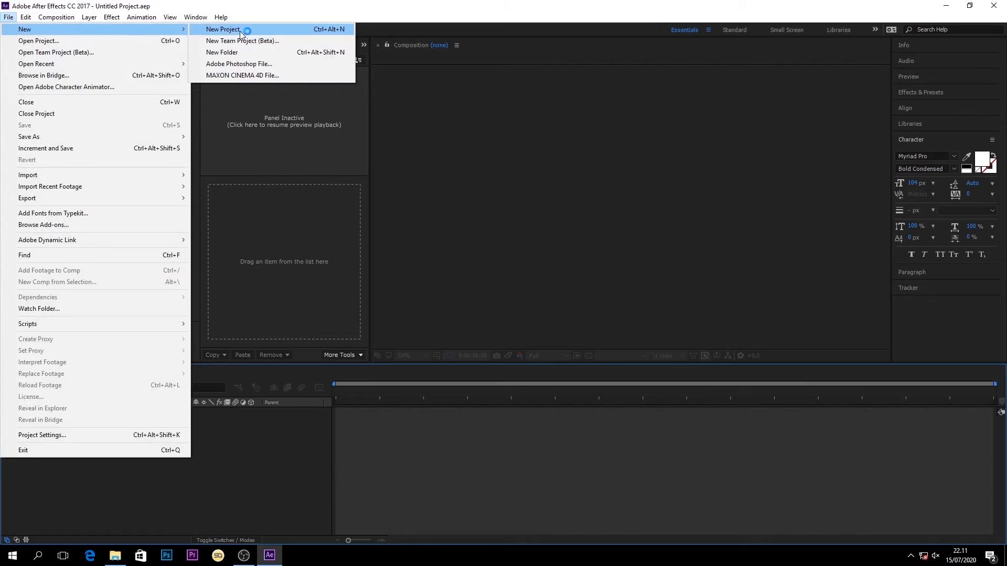
left_click(240, 30)
Create a new 1920 x 1080 composition at 30 frames per second with a deep green background colour, 00A610
left_click(56, 17)
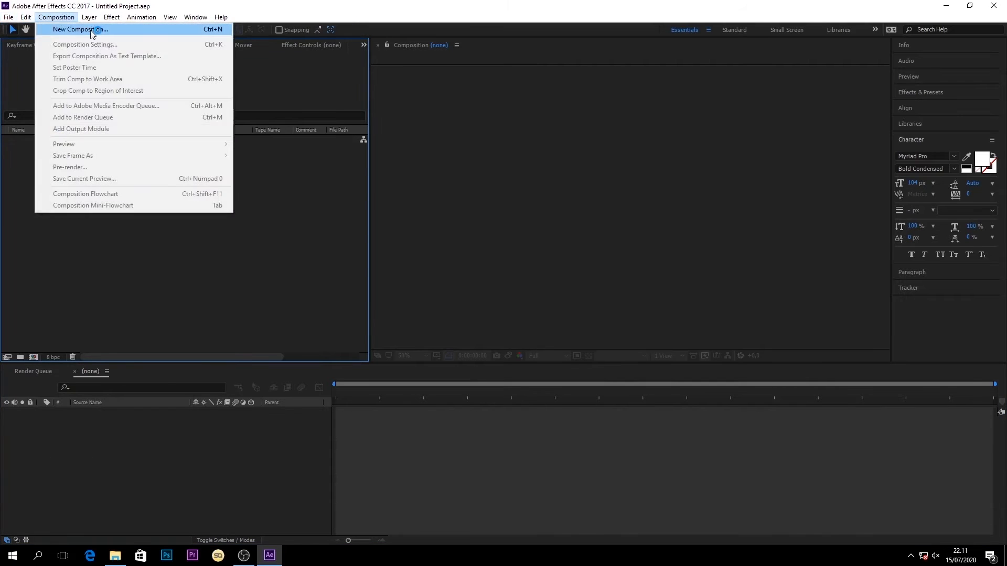
left_click(99, 31)
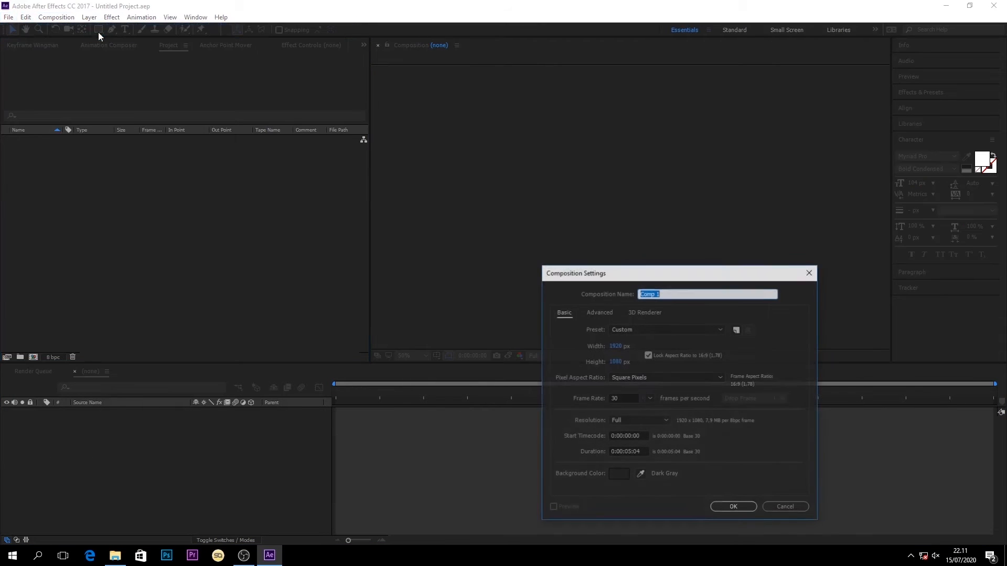
left_click(623, 476)
left_click(712, 459)
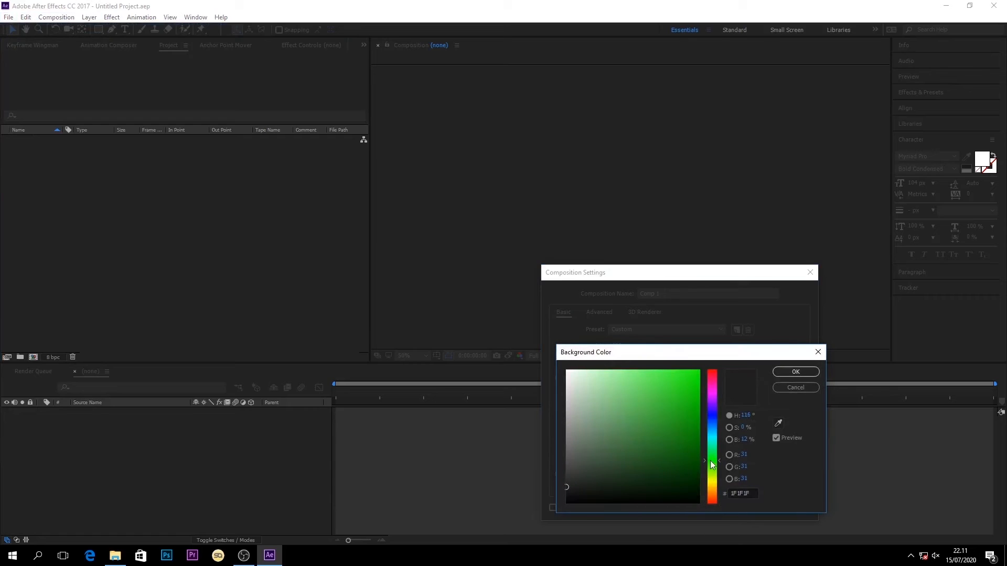
mouse_move(684, 447)
left_mouse_down()
mouse_move(685, 381)
mouse_move(692, 411)
mouse_move(725, 405)
left_mouse_up()
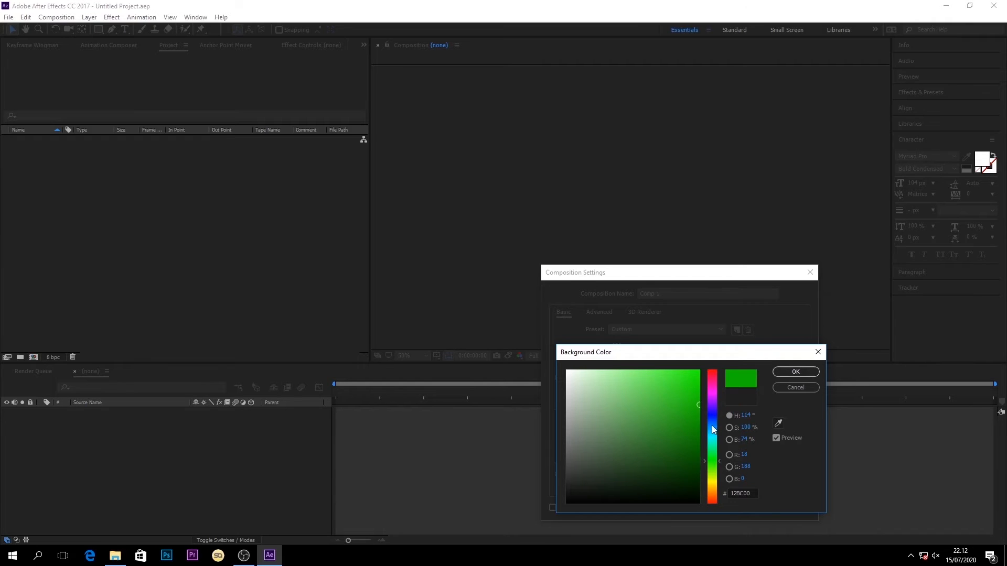
left_click_drag(710, 437, 706, 416)
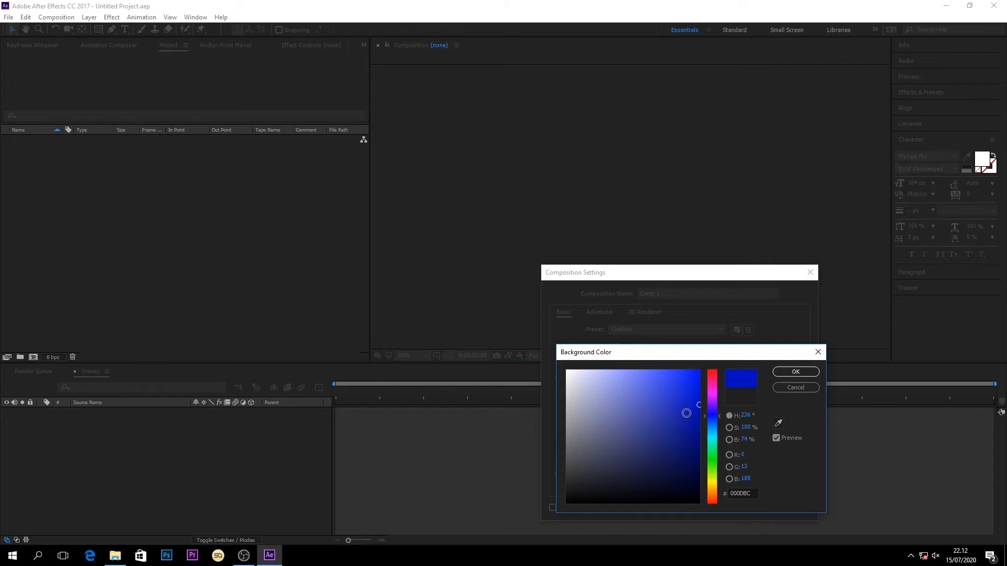
left_click_drag(704, 422, 711, 461)
left_click_drag(698, 406, 699, 416)
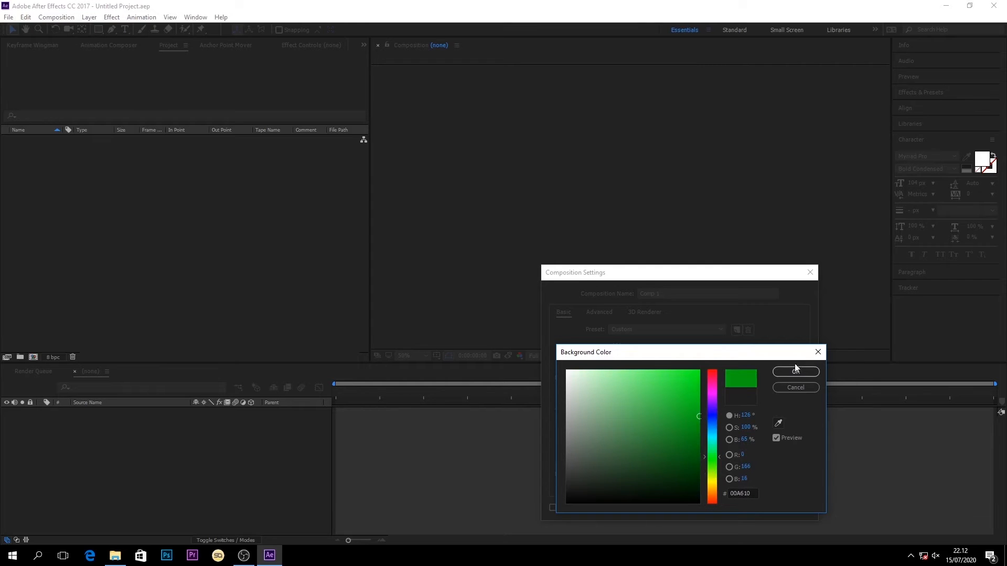
left_click(797, 373)
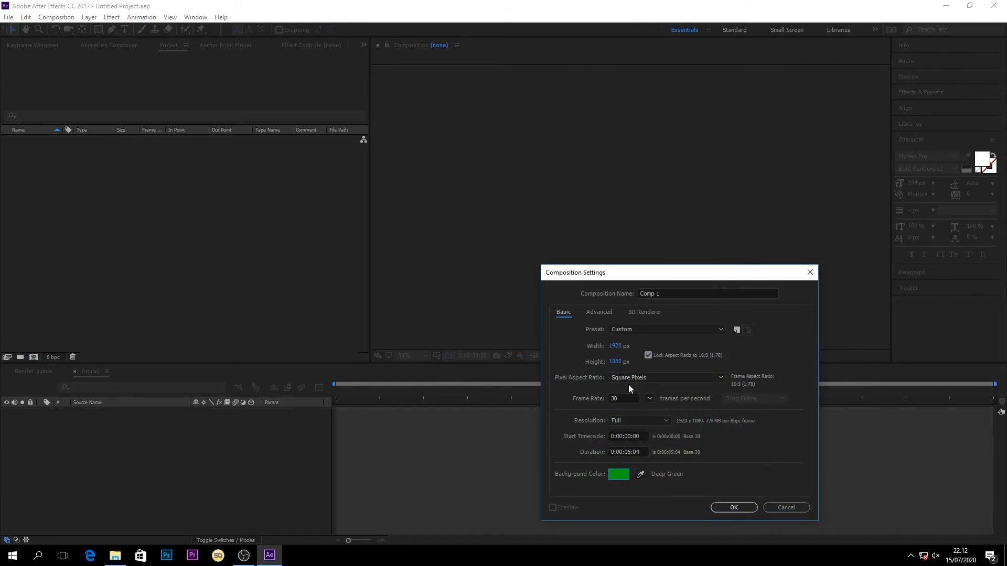
left_click(756, 507)
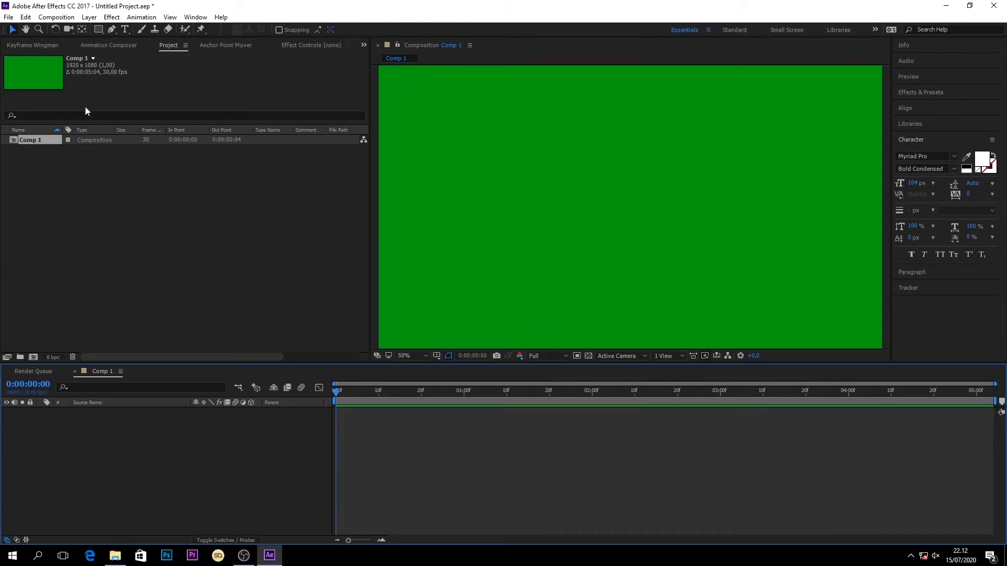
Add Animation Composer's Left 2-tier 1 lower third to Comp 1 and play its animation
left_click(99, 46)
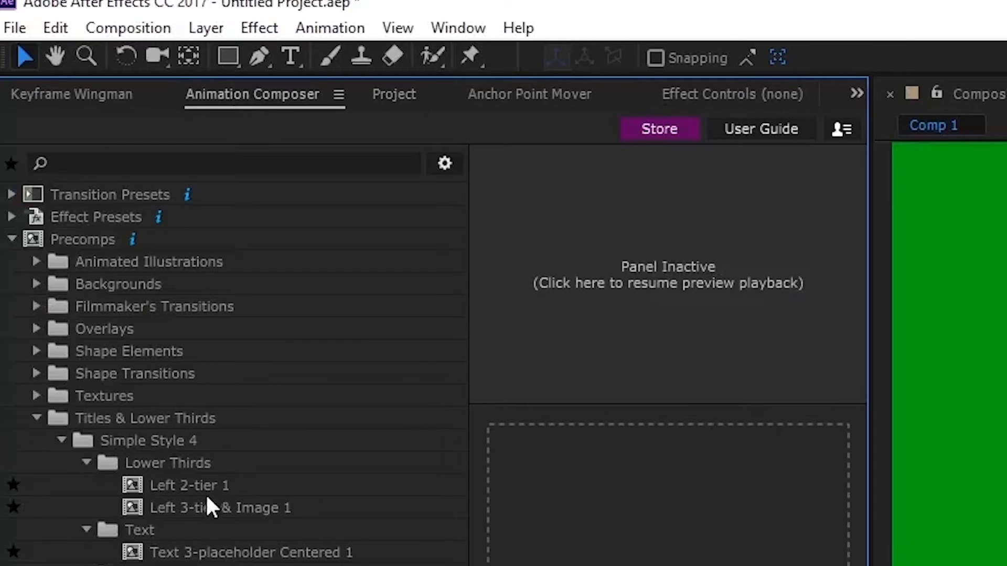
left_click(206, 484)
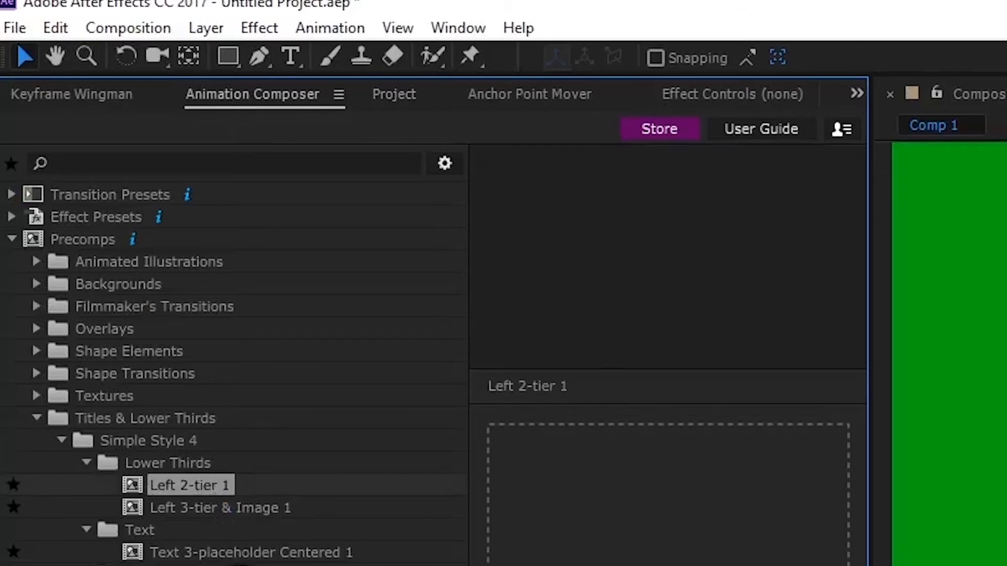
left_click_drag(86, 208, 336, 263)
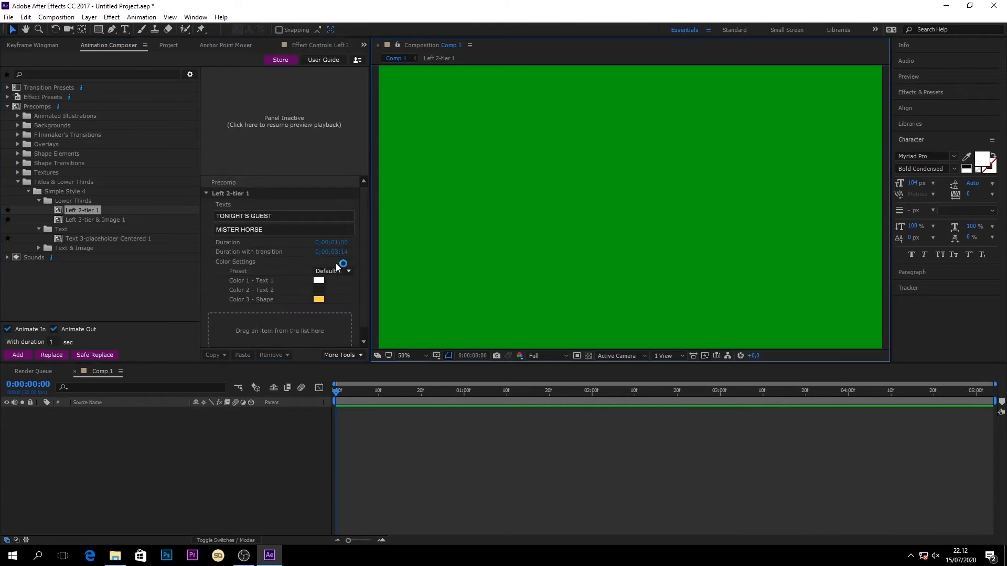
scroll(244, 276, "down", 1)
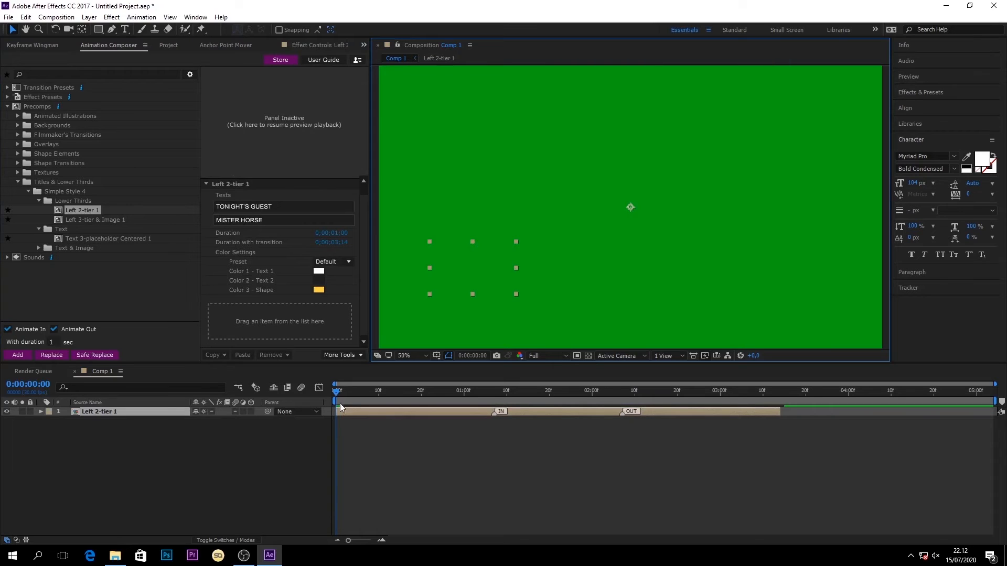
key("space")
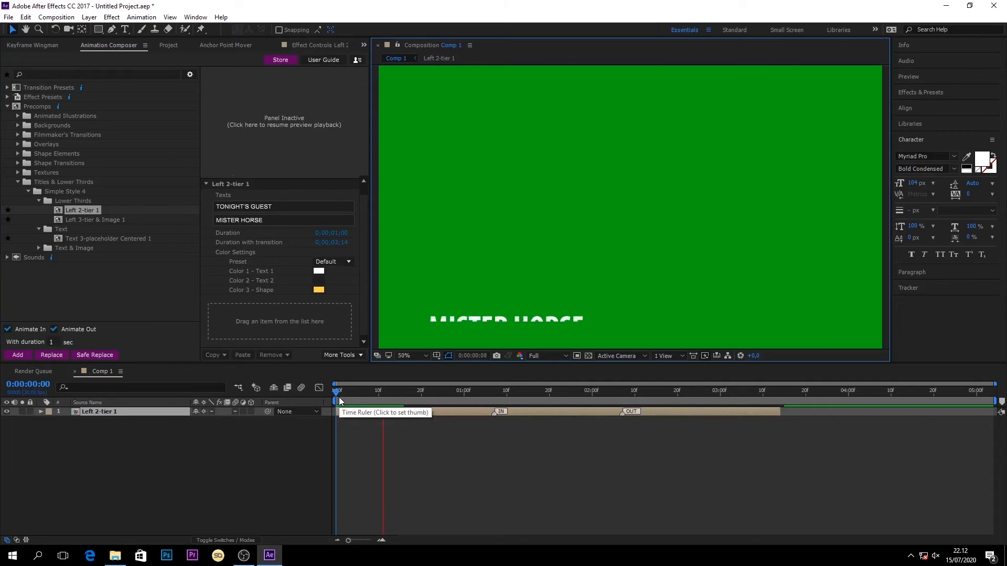
key("space")
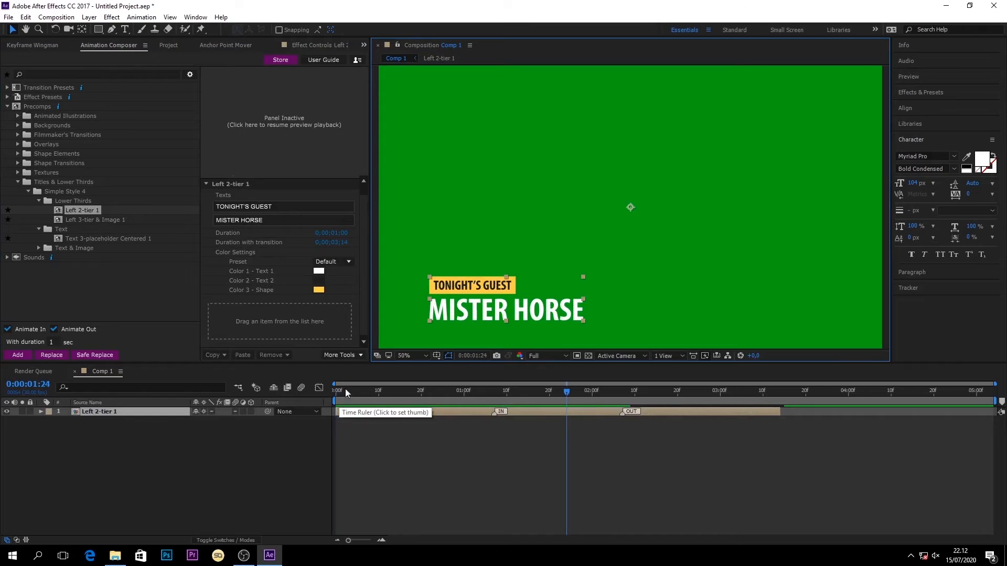
Set the lower third's first text line to GURU and enter the person's name in the second line
left_click(291, 208)
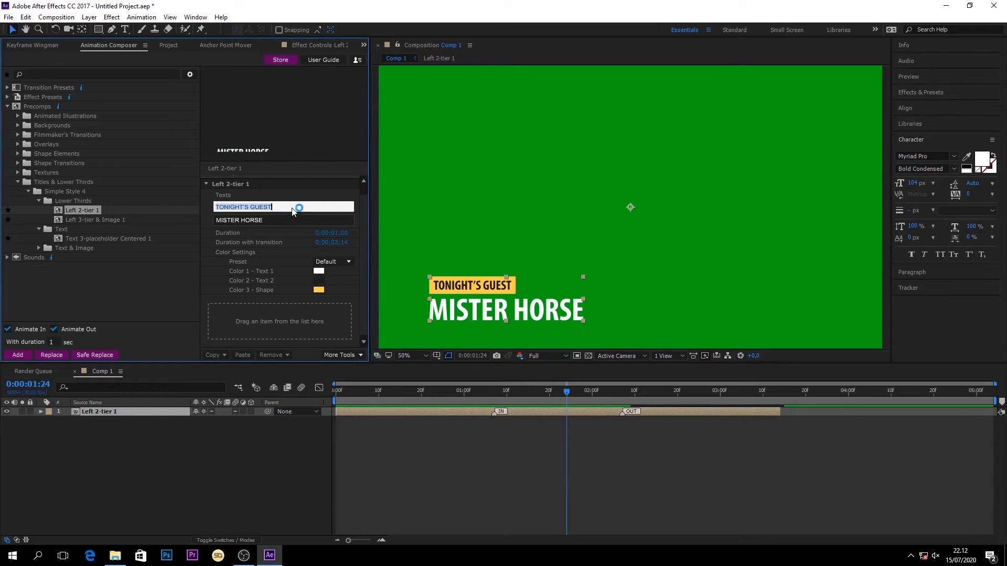
type("GURU")
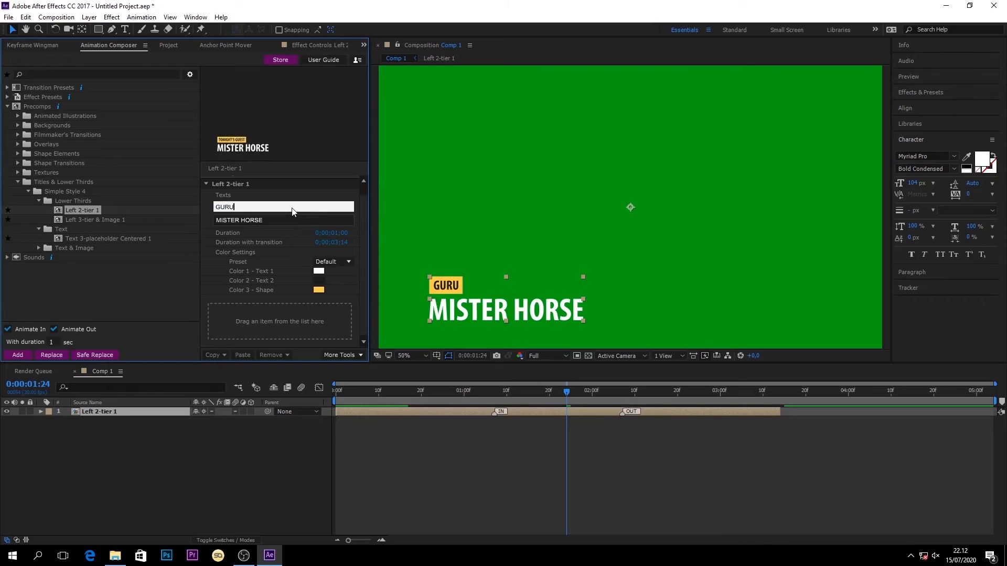
left_click(286, 220)
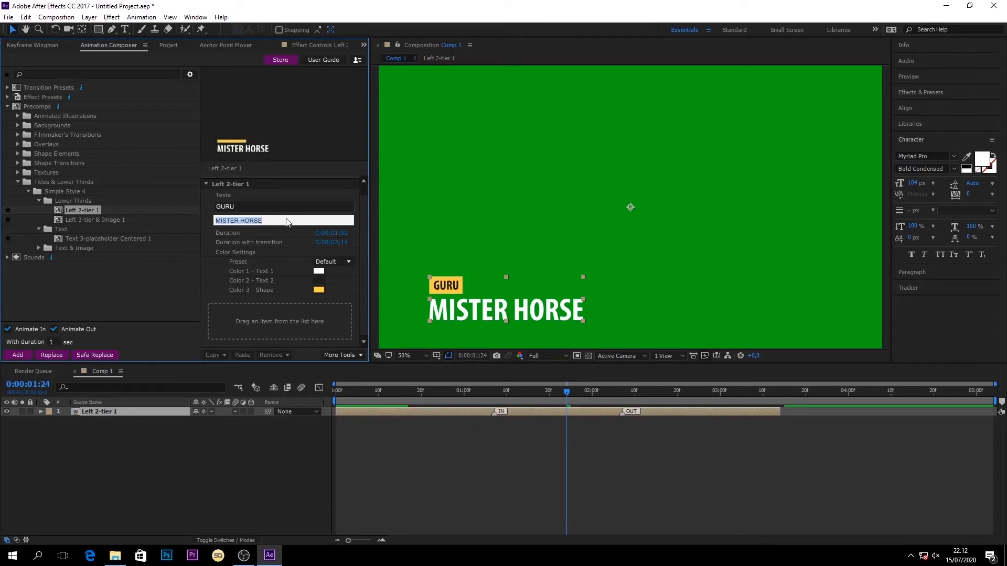
type("DANDIS")
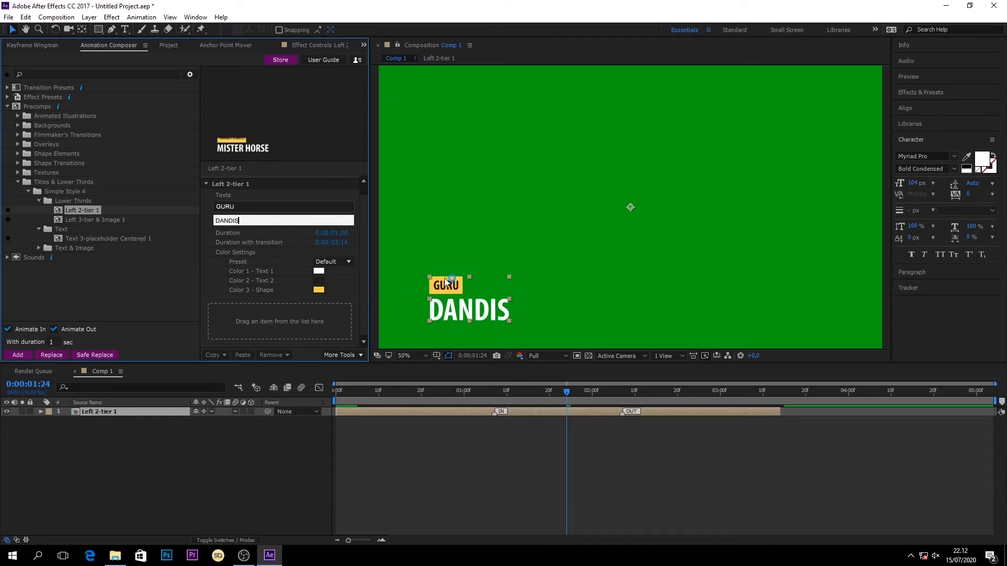
Change the lower third's Color 3 - Shape to blue and Color 2 - Text 2 to white, FFFFFF
left_click(319, 290)
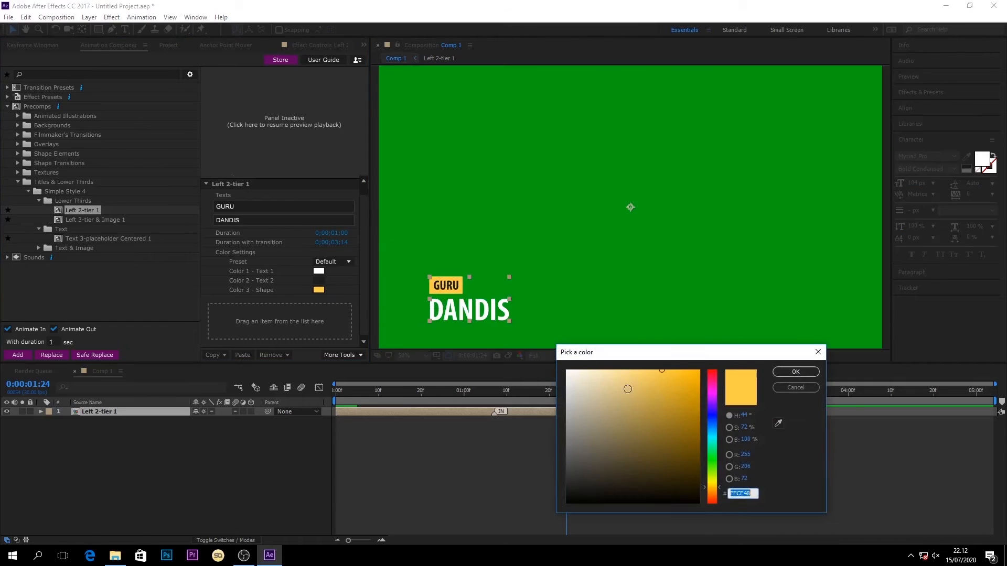
left_click_drag(709, 430, 652, 391)
left_click(786, 374)
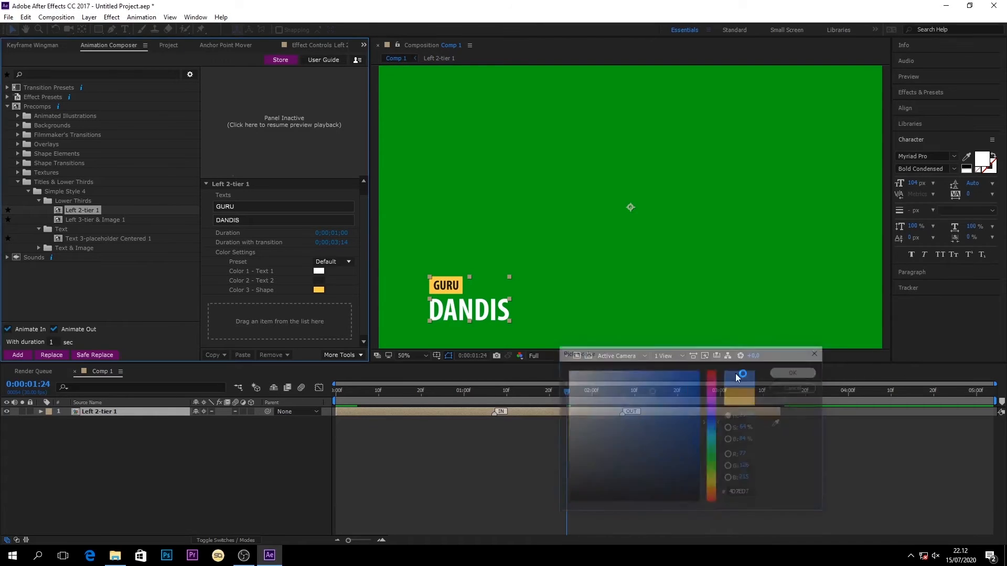
left_click(319, 281)
left_click_drag(610, 384, 567, 371)
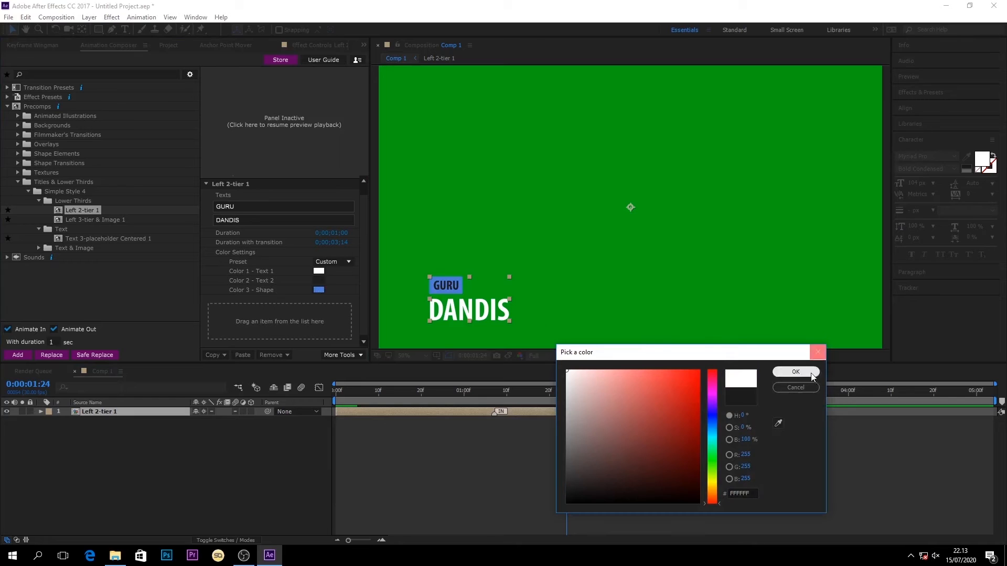
left_click(796, 372)
Extend the Left 2-tier 1 layer to about 5 seconds, moving its OUT marker to about 4:12 and IN marker to about 1:04
left_click_drag(518, 401, 348, 395)
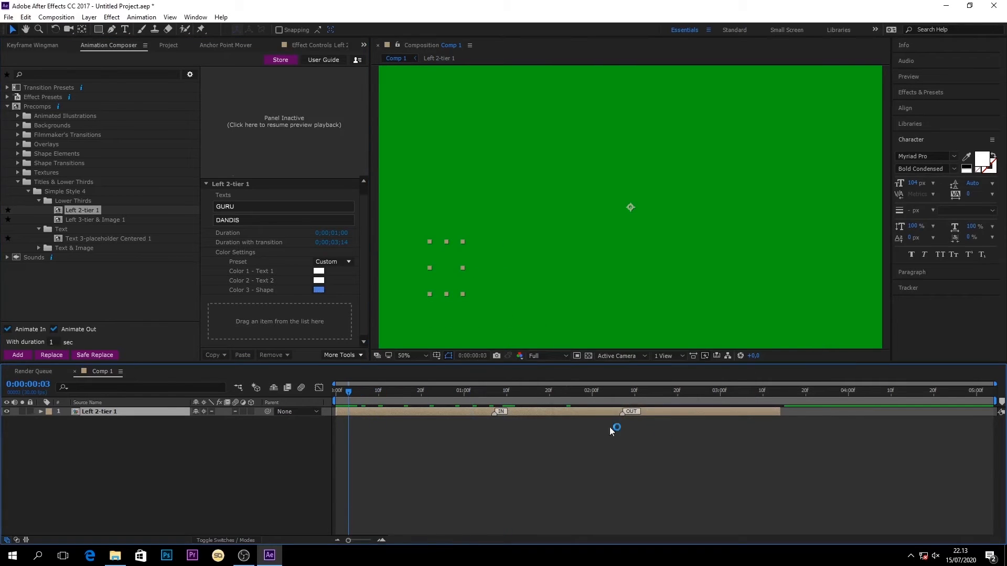
left_click_drag(780, 414, 983, 414)
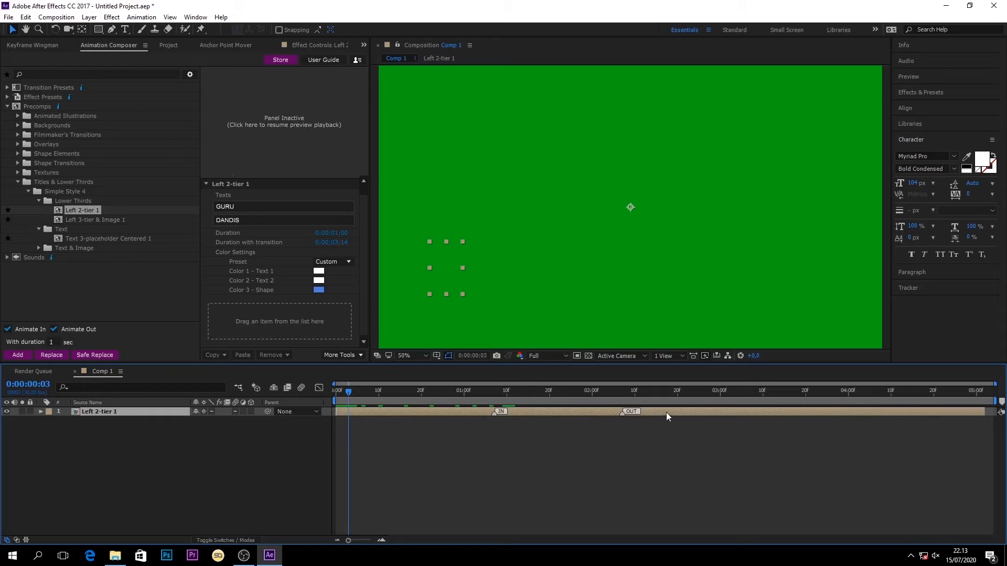
left_click_drag(622, 415, 891, 416)
left_click_drag(493, 413, 483, 414)
Play the retimed lower third from the start of Comp 1 and scrub through its intro animation
left_click_drag(566, 401, 120, 435)
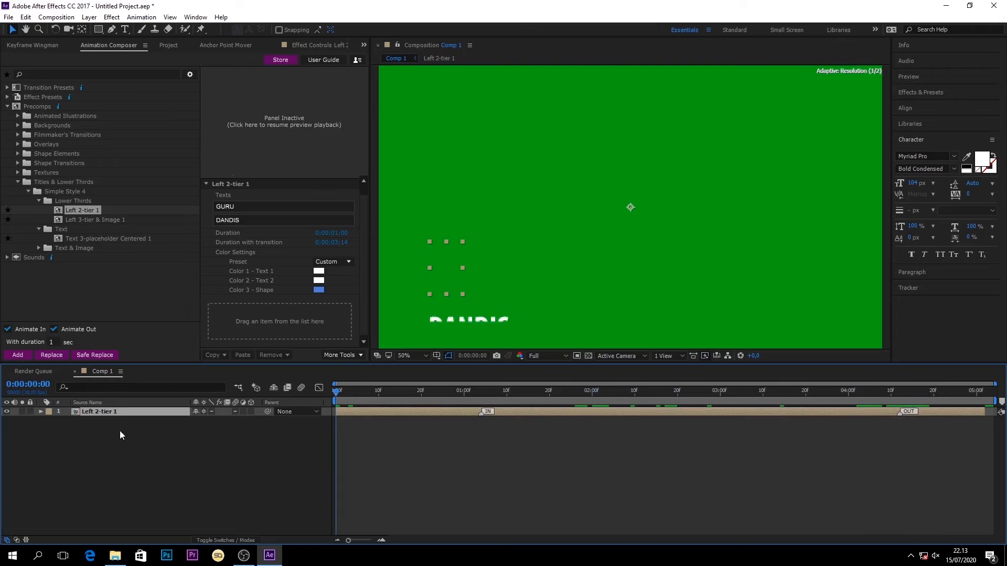
key("space")
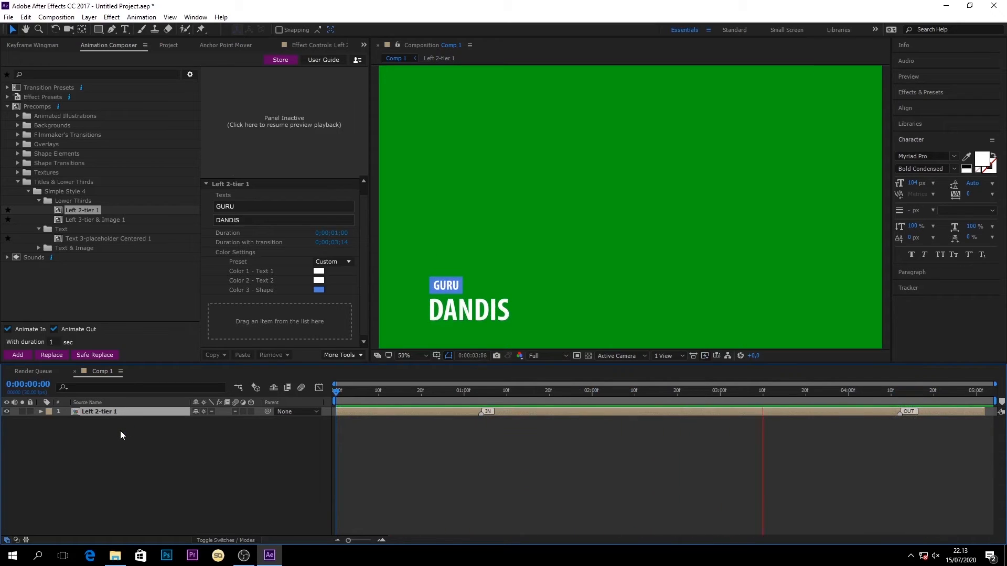
key("space")
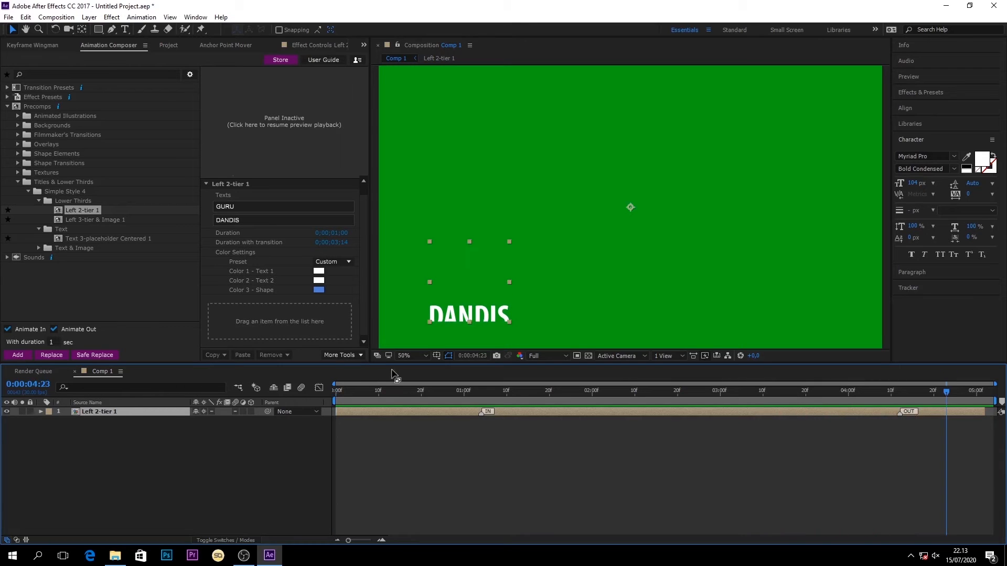
left_click_drag(395, 400, 426, 394)
Export Comp 1 by adding it to the Render Queue
left_click(8, 17)
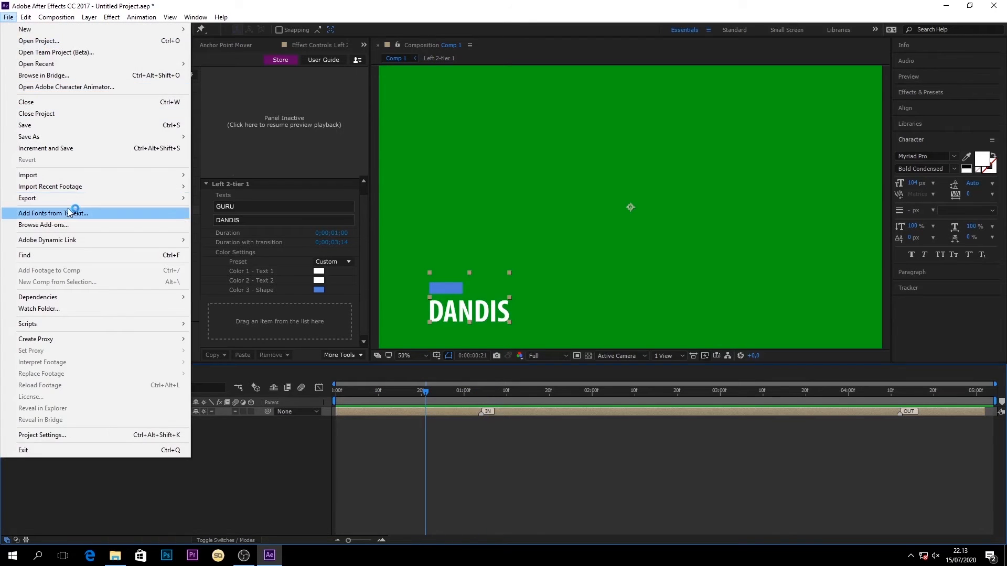
mouse_move(68, 199)
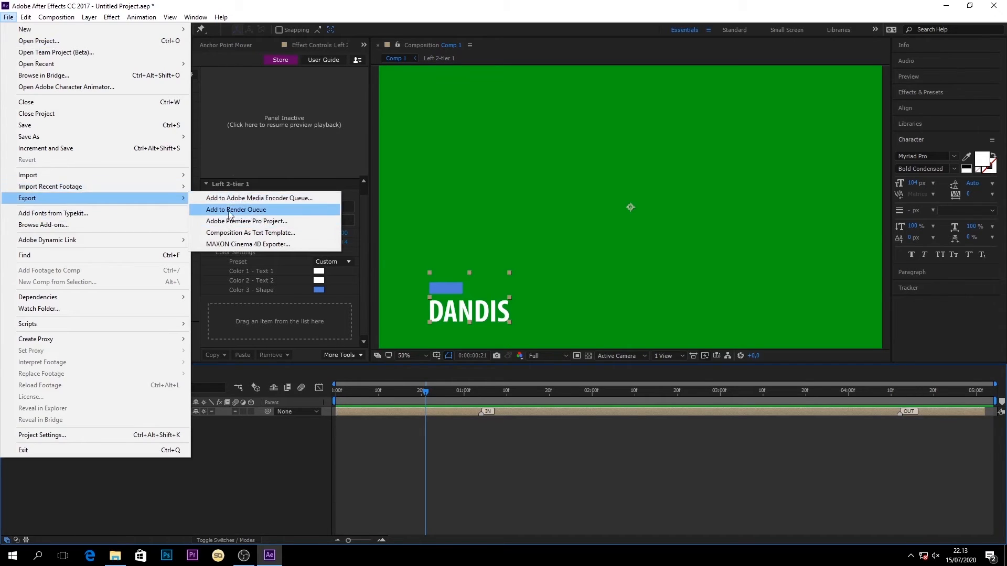
left_click(256, 208)
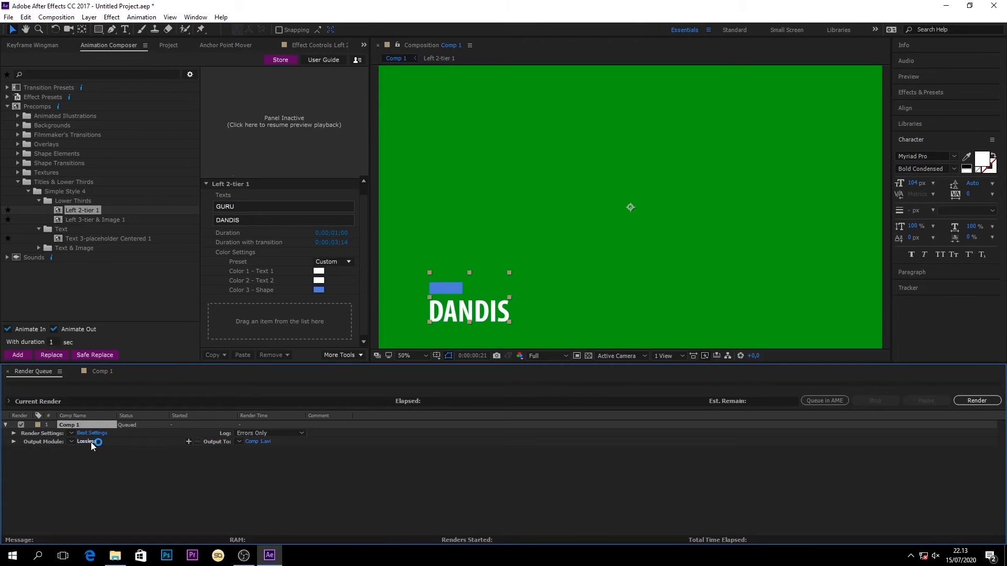
Configure Comp 1's output module for QuickTime format with the H.264 video codec at quality 100
left_click(441, 148)
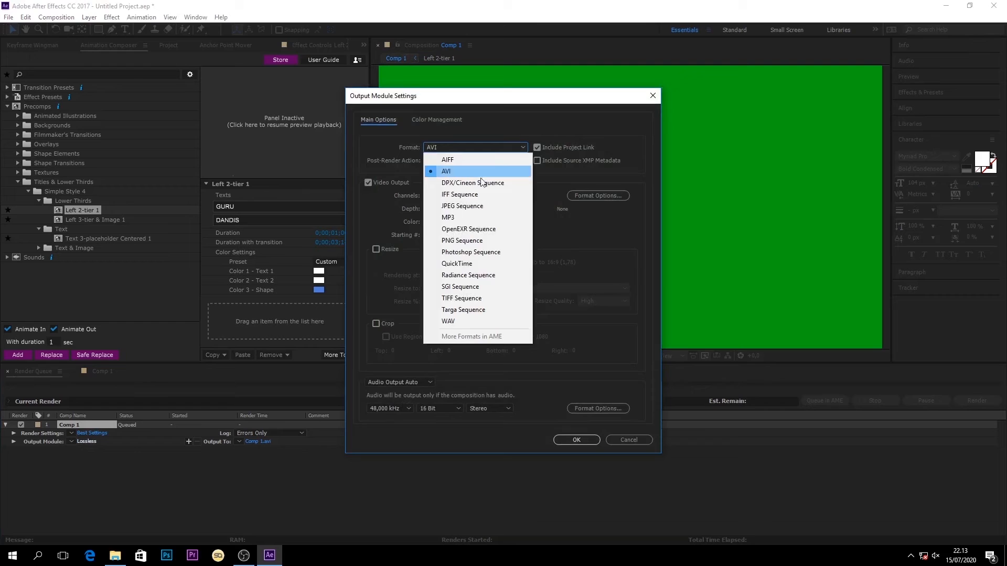
left_click(468, 263)
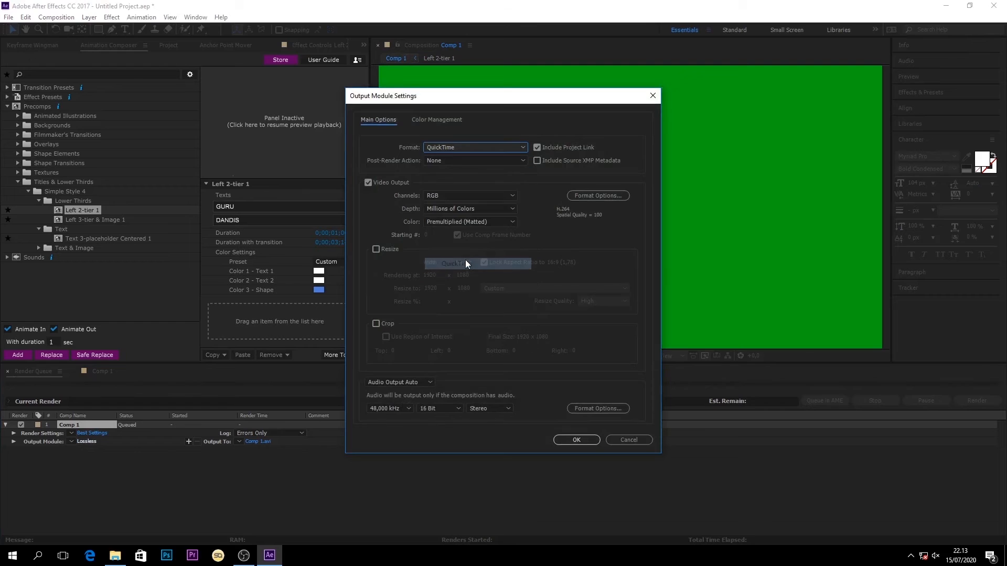
left_click(596, 196)
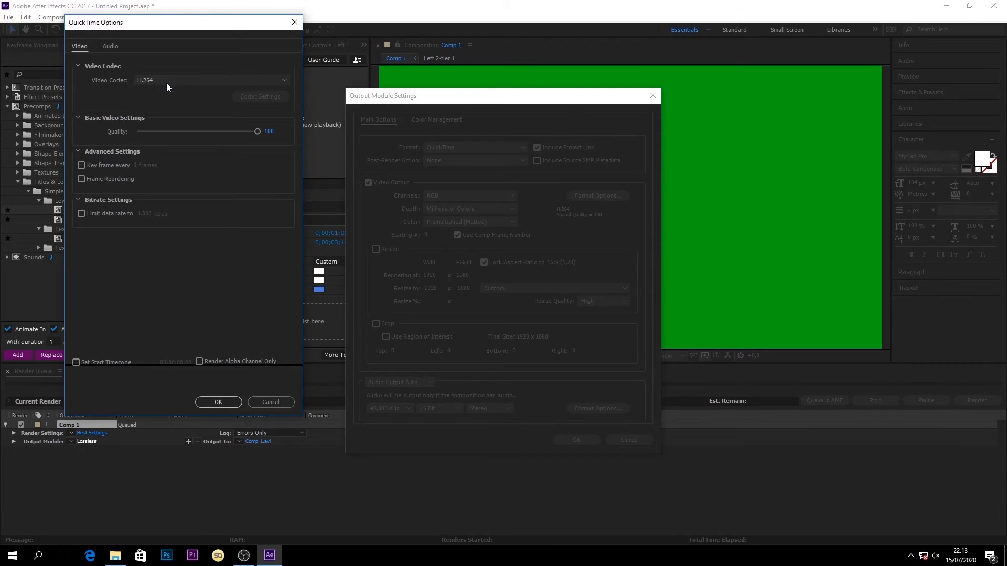
left_click(166, 84)
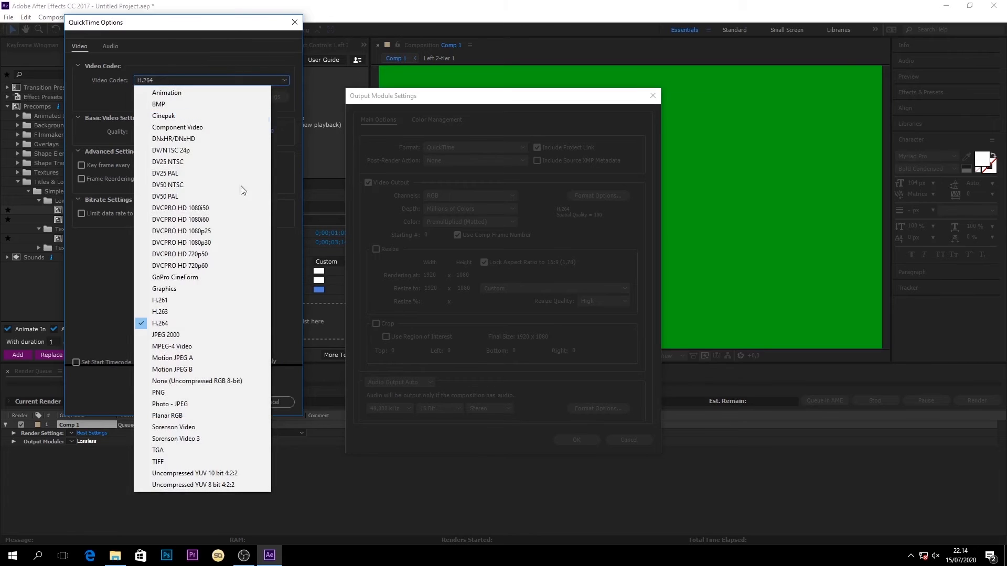
left_click(166, 325)
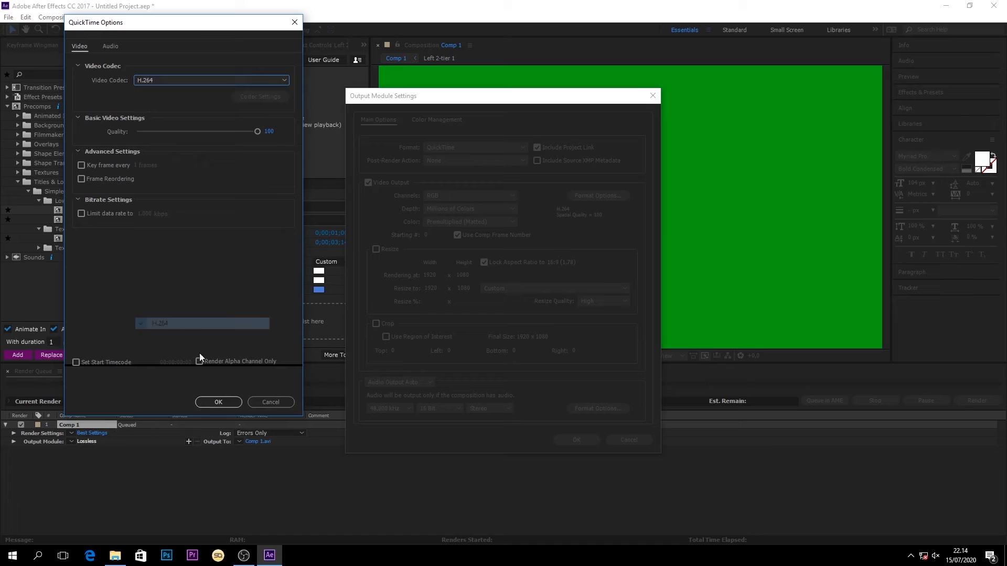
left_click(213, 401)
left_click(577, 440)
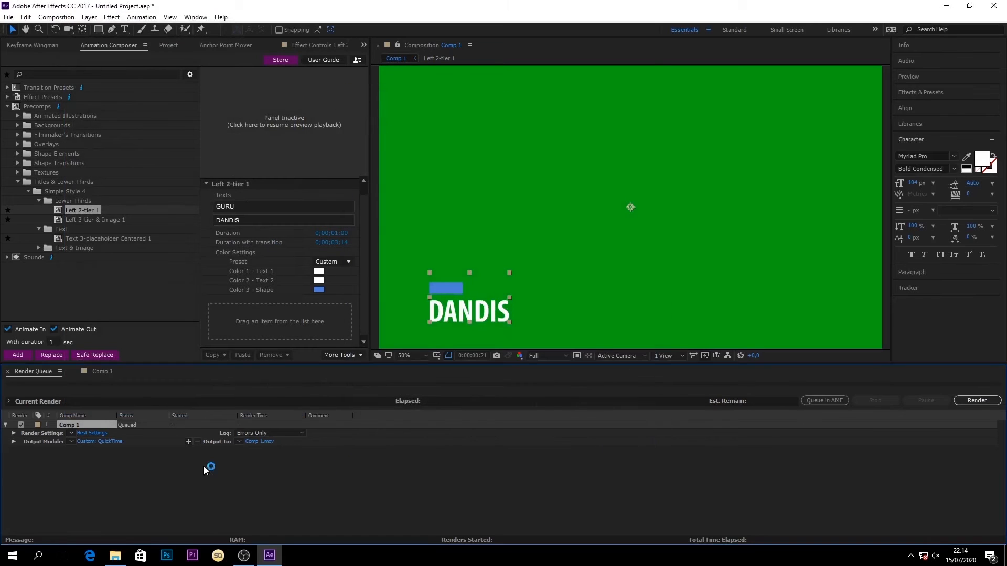
Set Comp 1's output movie file name to Tes in the tutorial folder and render the queue
left_click(267, 442)
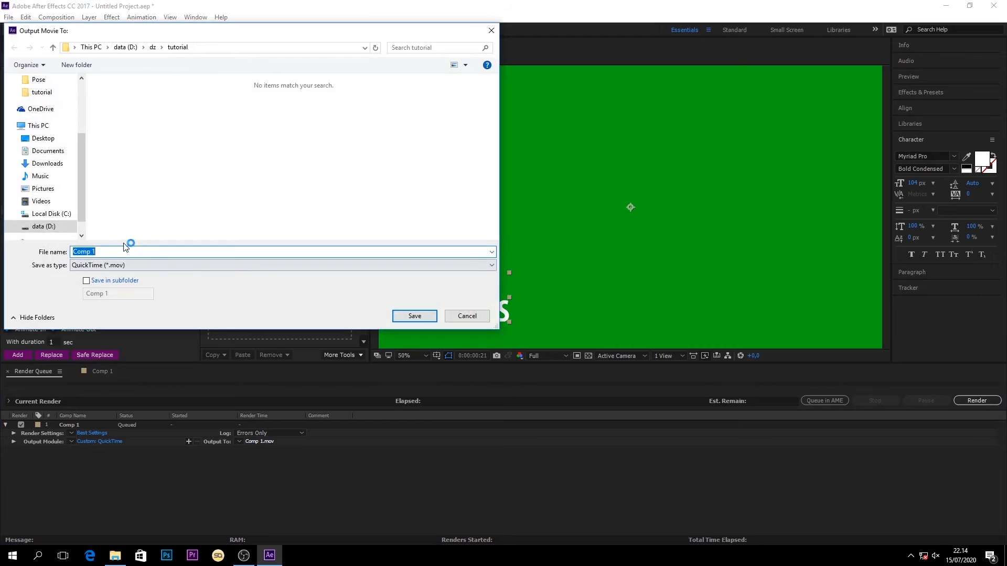
type("Tes")
key("Return")
left_click(975, 401)
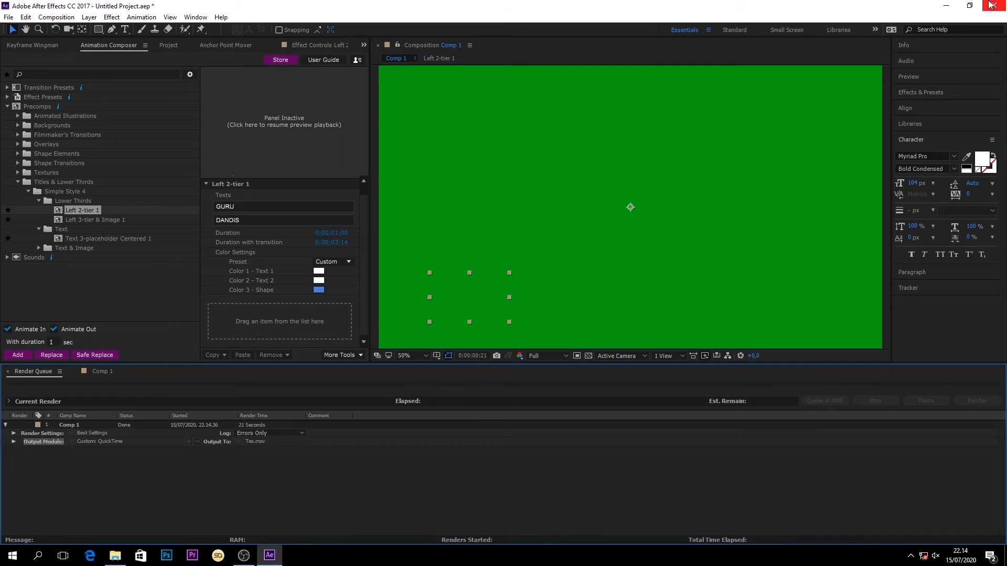
Close After Effects without saving the project and open the recent project latihan in Premiere Pro
left_click(990, 4)
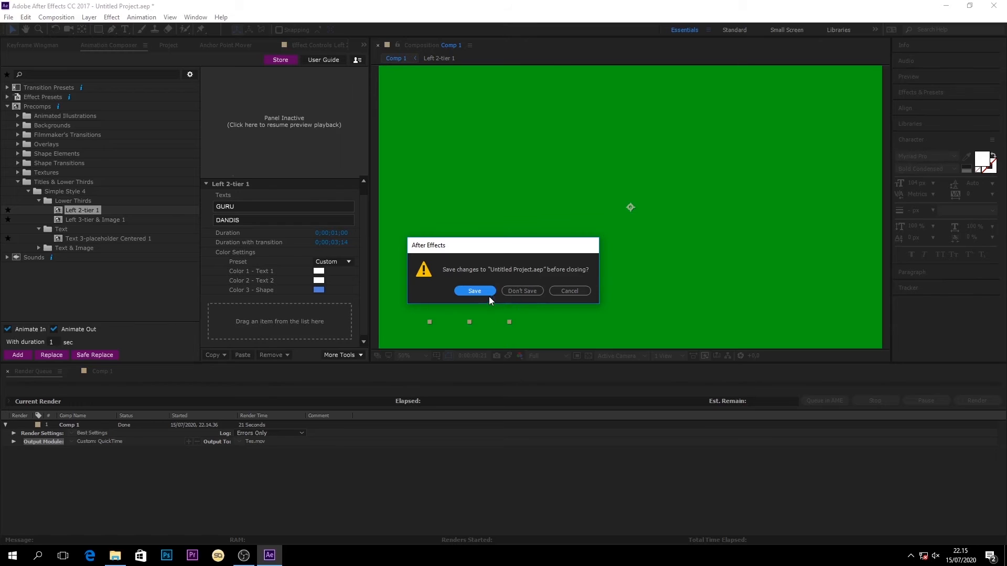
left_click(527, 291)
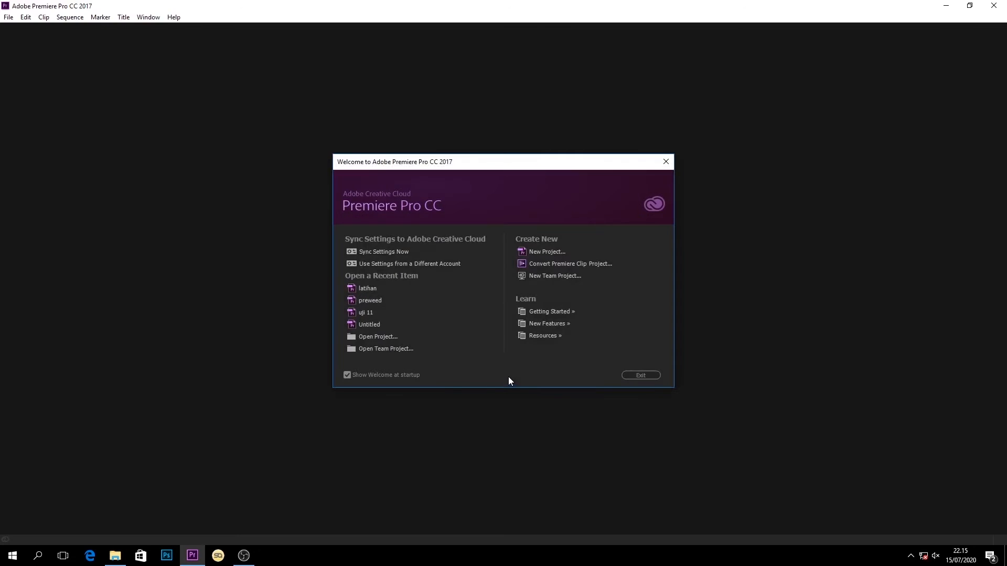
left_click(405, 289)
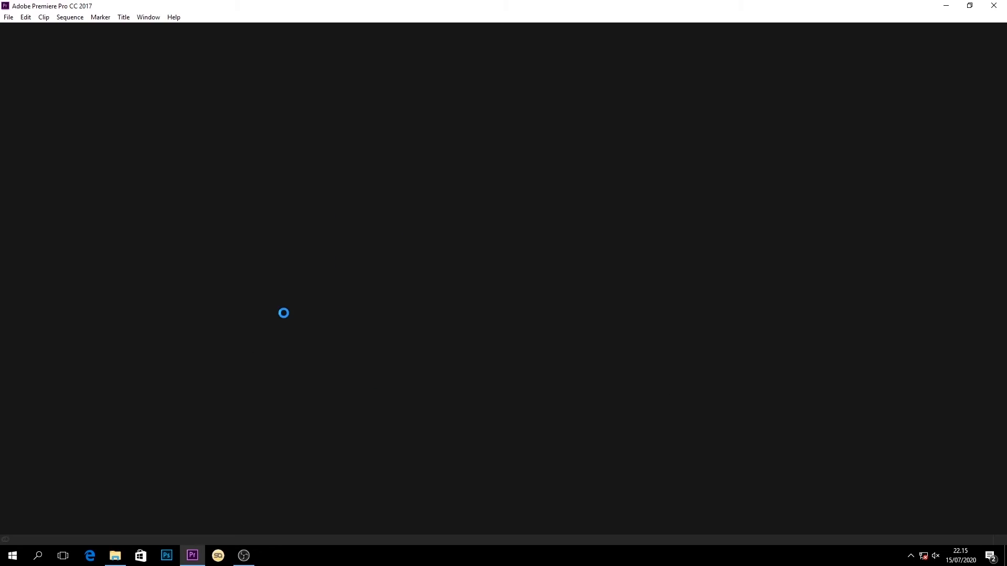
Import MVI_0064 and the rendered Tes clip, and stack Tes.mov on V2 above MVI_0064.MOV at the start of a new sequence
left_click(115, 555)
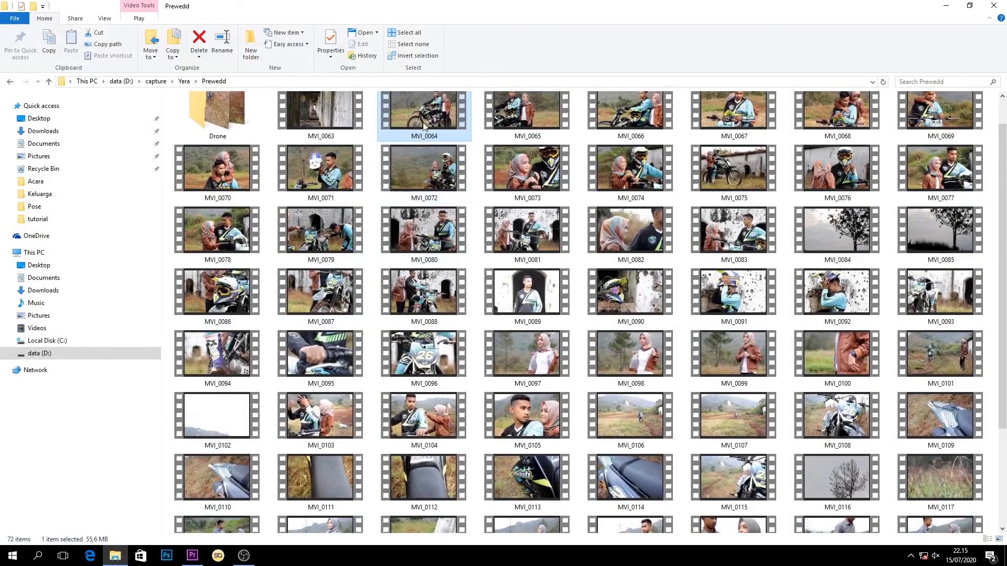
left_click_drag(421, 123, 158, 462)
left_click(115, 556)
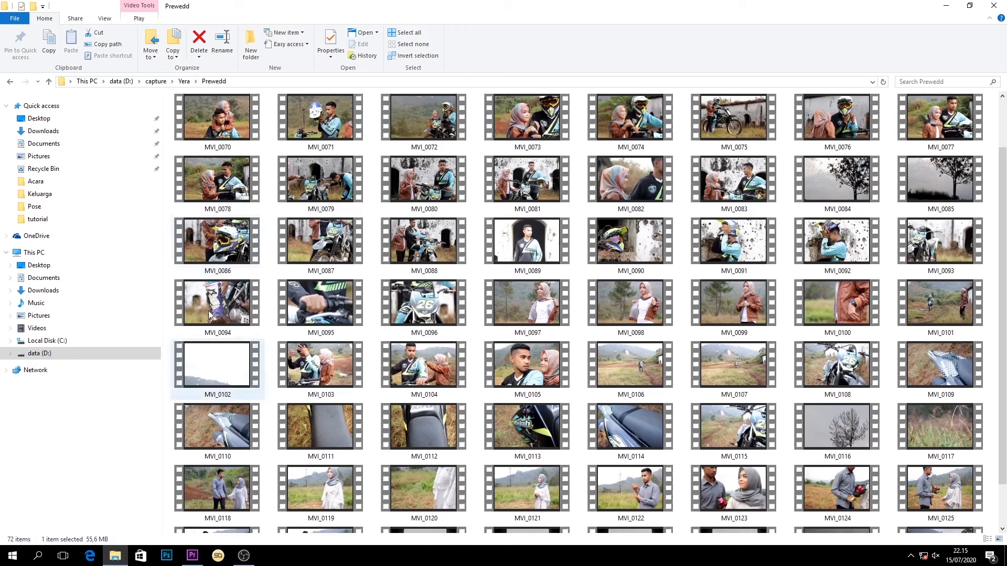
left_click(48, 353)
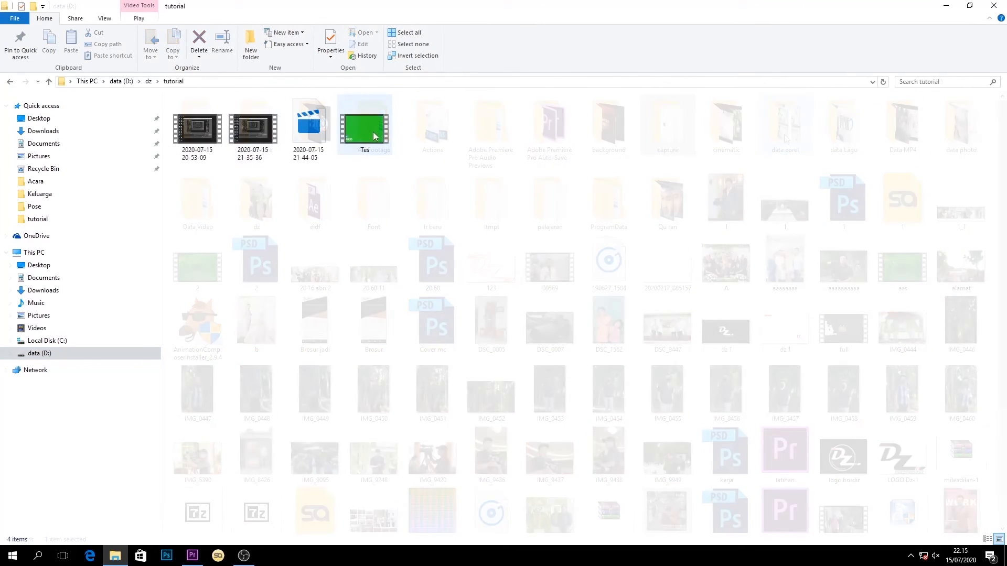
left_click_drag(365, 129, 227, 432)
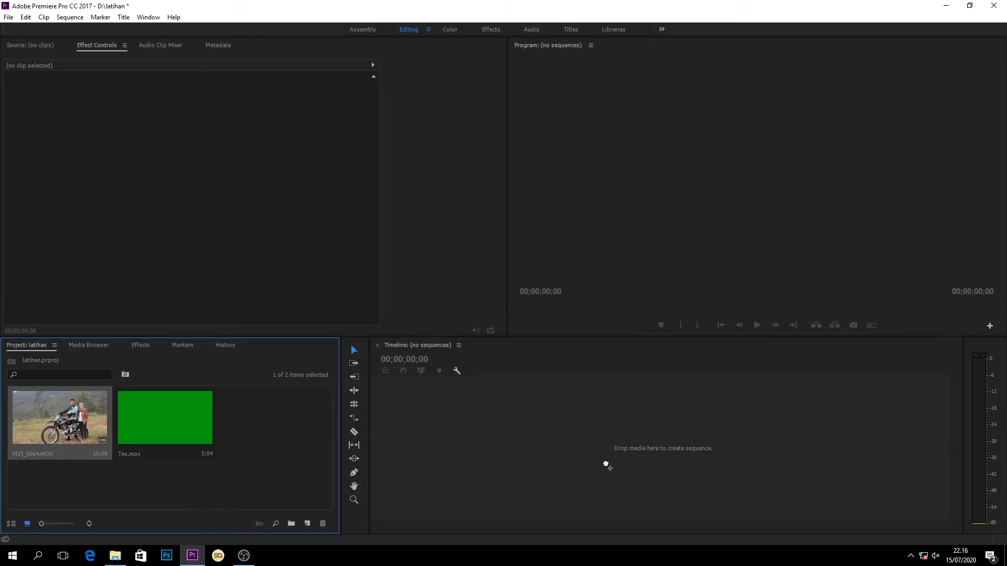
left_click_drag(162, 419, 527, 425)
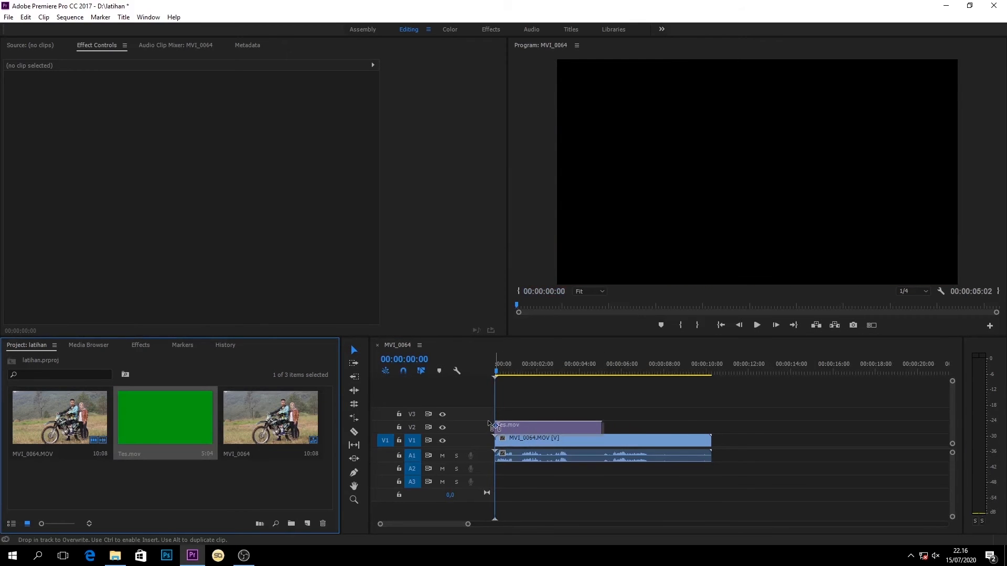
Apply Ultra Key to Tes.mov with the green background as its key color, and play the keyed lower third over the footage
left_click(137, 345)
left_click(72, 359)
type("ultra key")
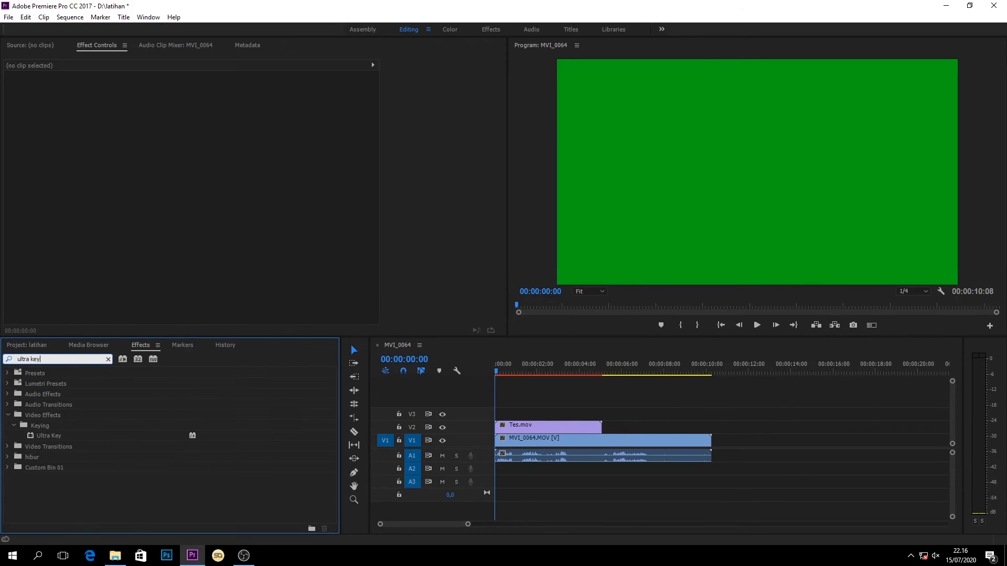
left_click_drag(60, 438, 525, 430)
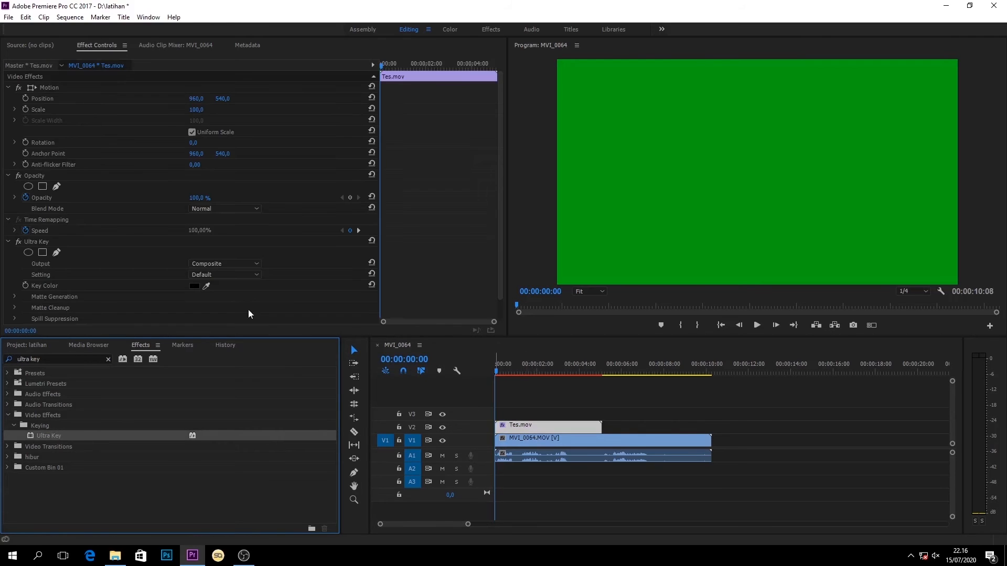
left_click_drag(214, 283, 333, 323)
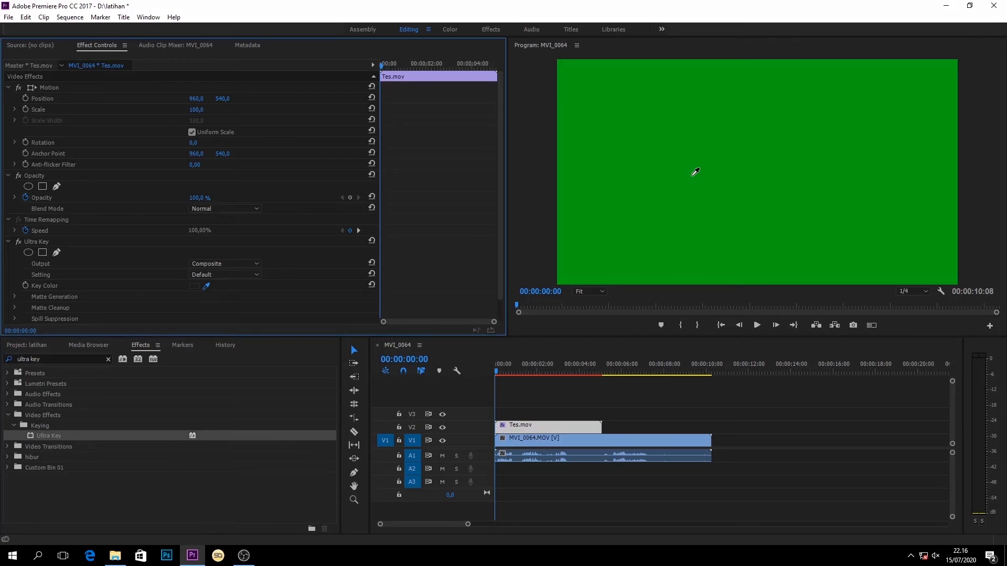
left_click_drag(696, 172, 695, 176)
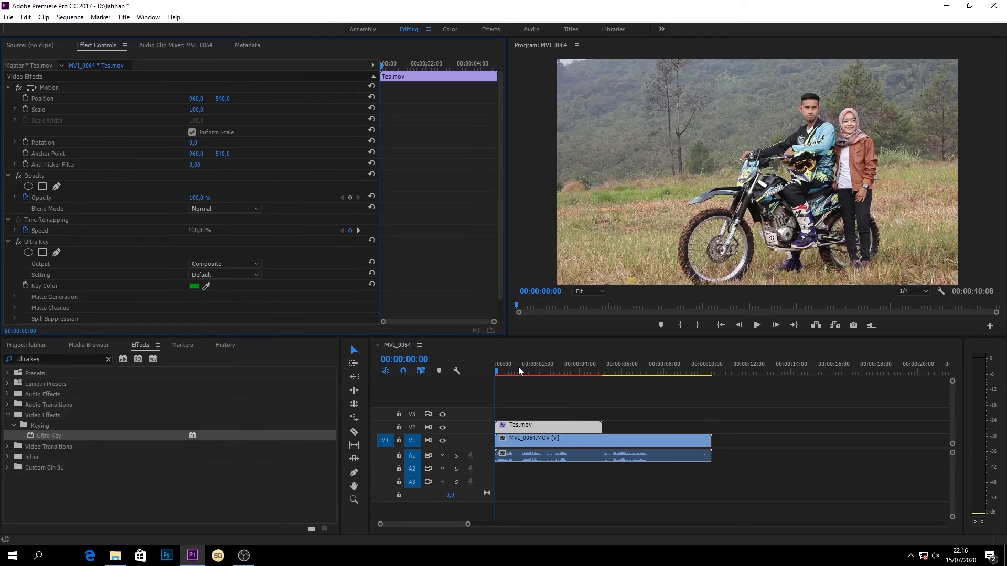
key("space")
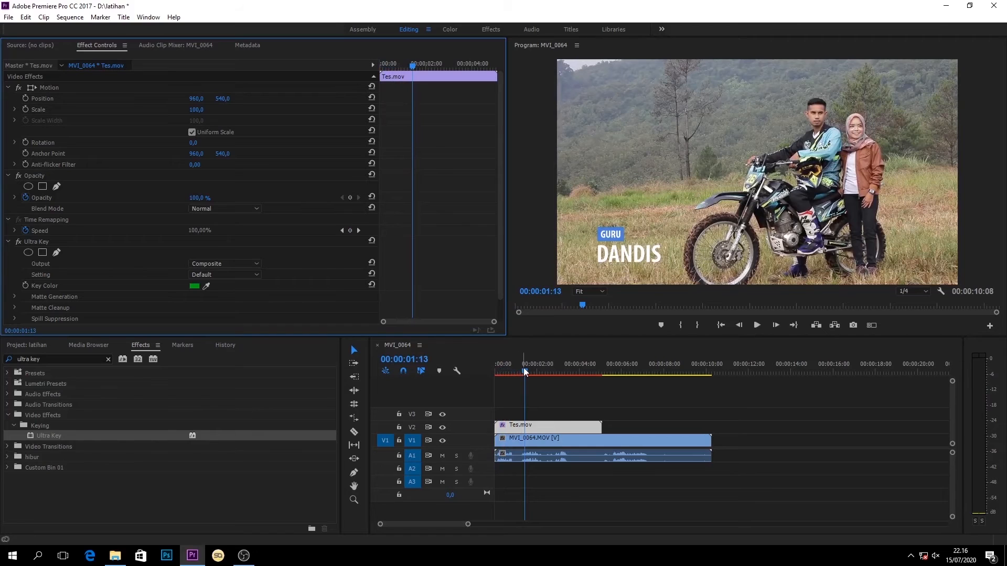
key("space")
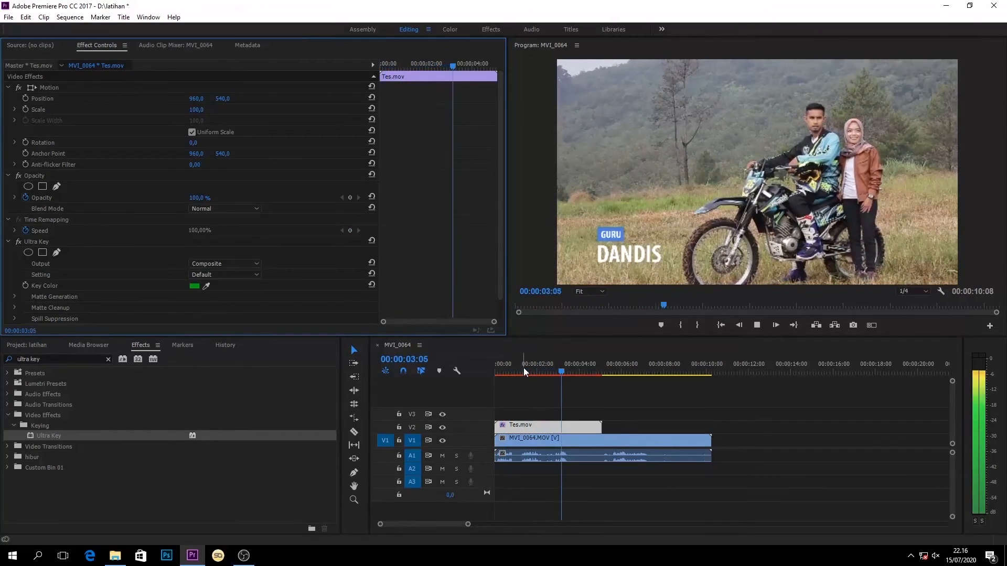
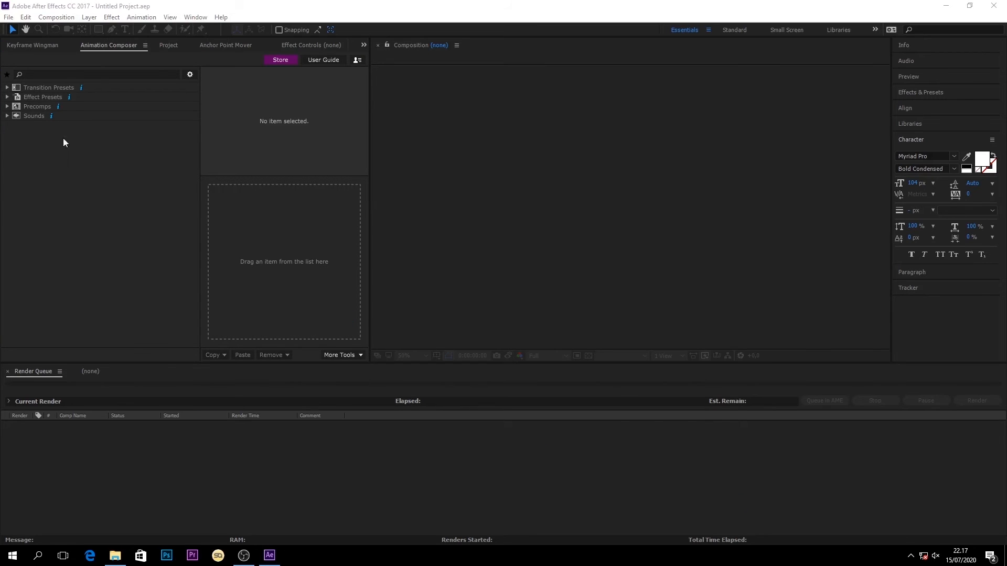
Begin a new 1920 x 1080 composition in After Effects and choose the blue background color 3276BB
left_click(106, 278)
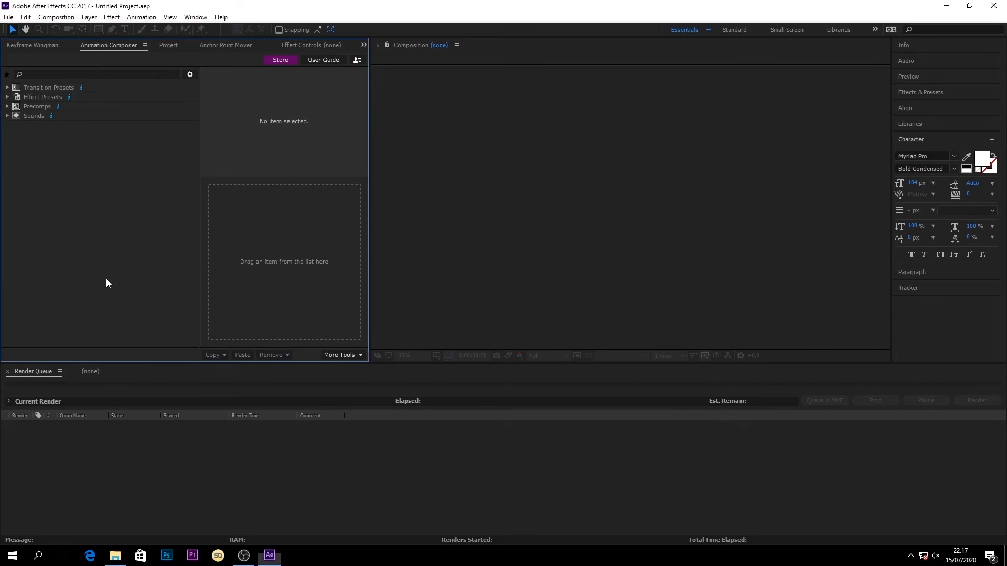
left_click(56, 17)
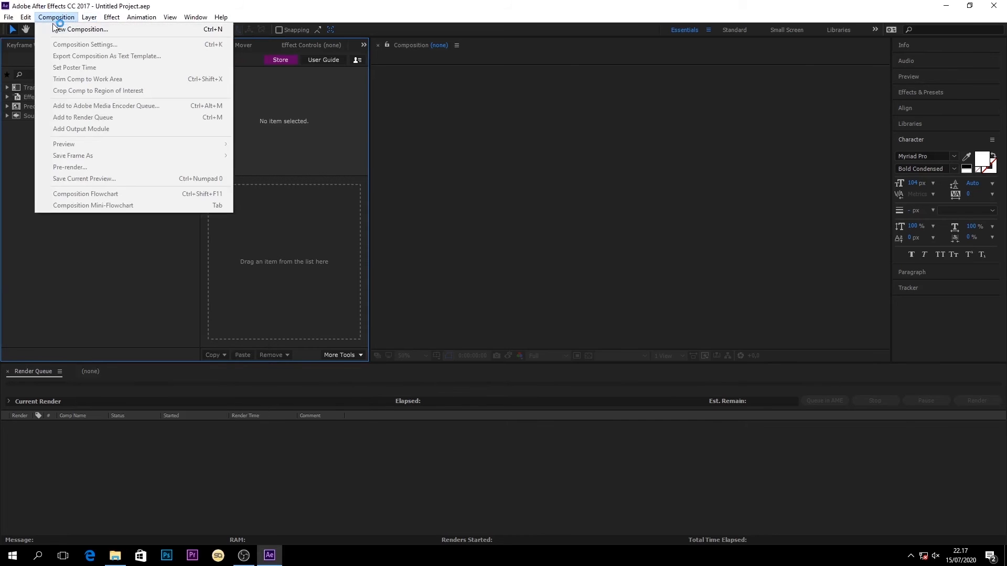
left_click(57, 29)
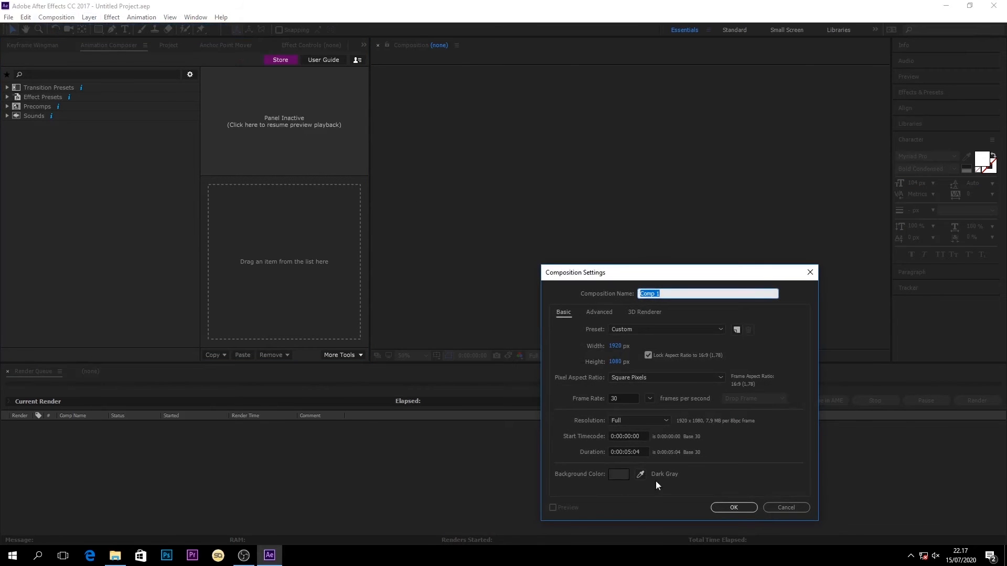
left_click(619, 475)
left_click_drag(614, 433, 540, 332)
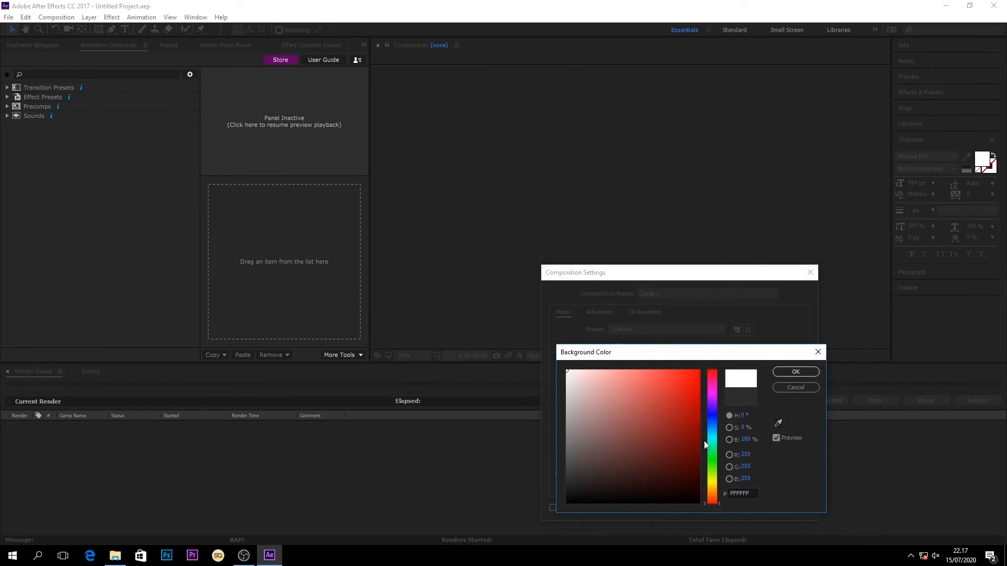
mouse_move(692, 452)
left_mouse_down()
mouse_move(623, 449)
mouse_move(568, 505)
left_mouse_up()
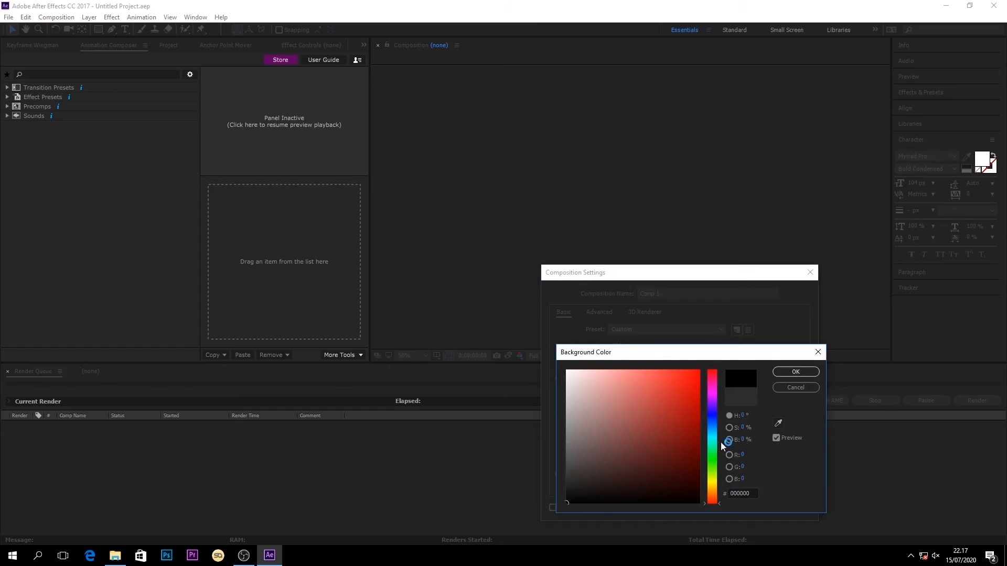
mouse_move(721, 442)
left_mouse_down()
mouse_move(710, 429)
mouse_move(693, 436)
mouse_move(709, 426)
left_mouse_up()
left_click(677, 429)
mouse_move(660, 383)
left_mouse_down()
mouse_move(655, 369)
mouse_move(675, 388)
mouse_move(664, 406)
left_mouse_up()
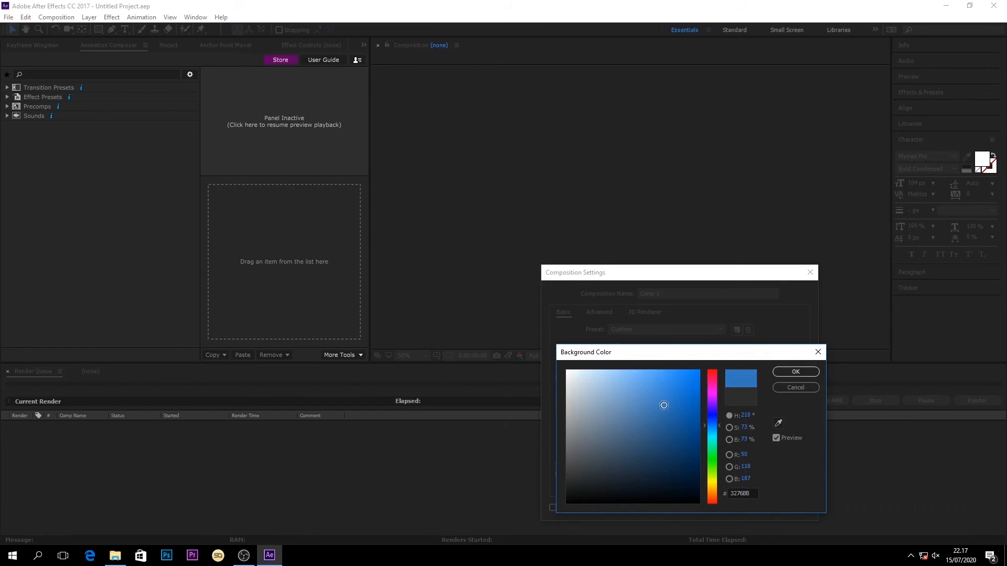
left_click(787, 372)
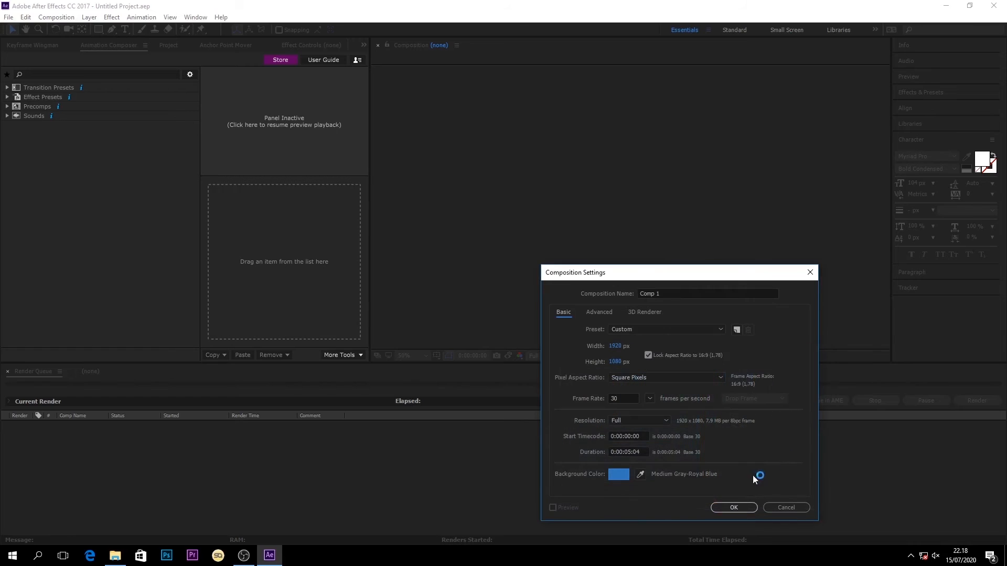
Set the new composition's duration to about 10 seconds and create Comp 1
left_click(632, 452)
key("BackSpace")
key("BackSpace")
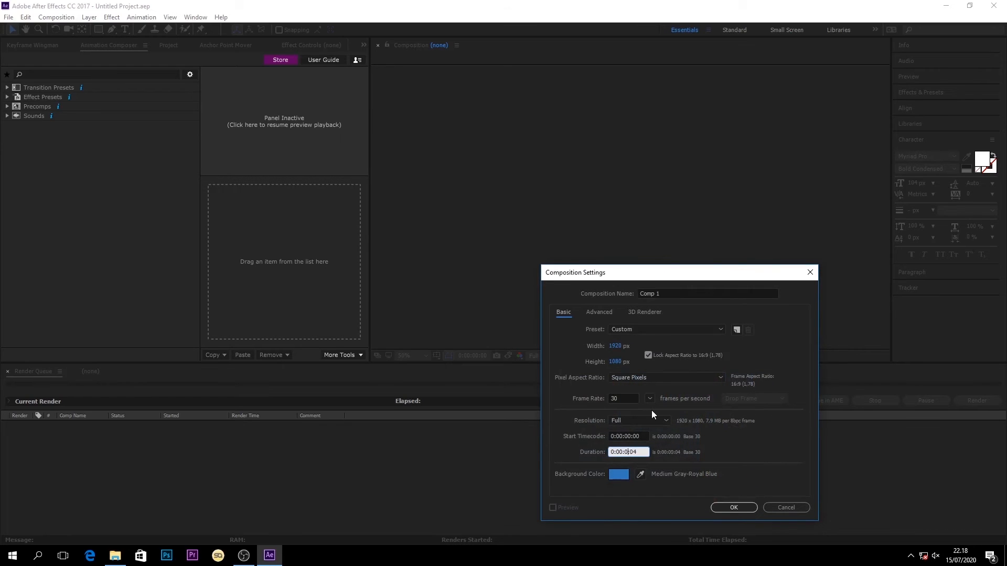
type("10")
key("Return")
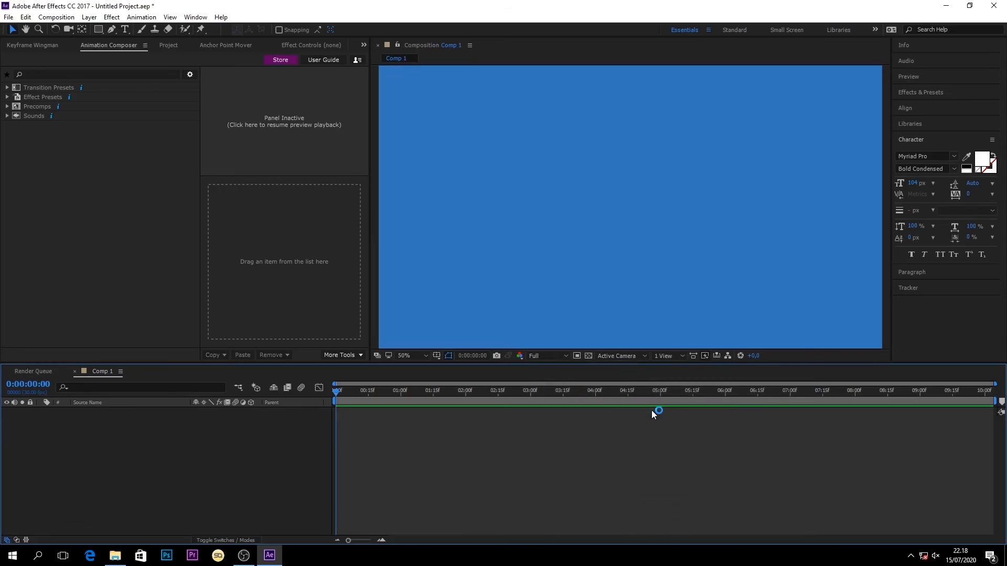
Add the smk 11.png logo from the file folder to Comp 1 as a layer, with the playhead at the start
left_click(115, 562)
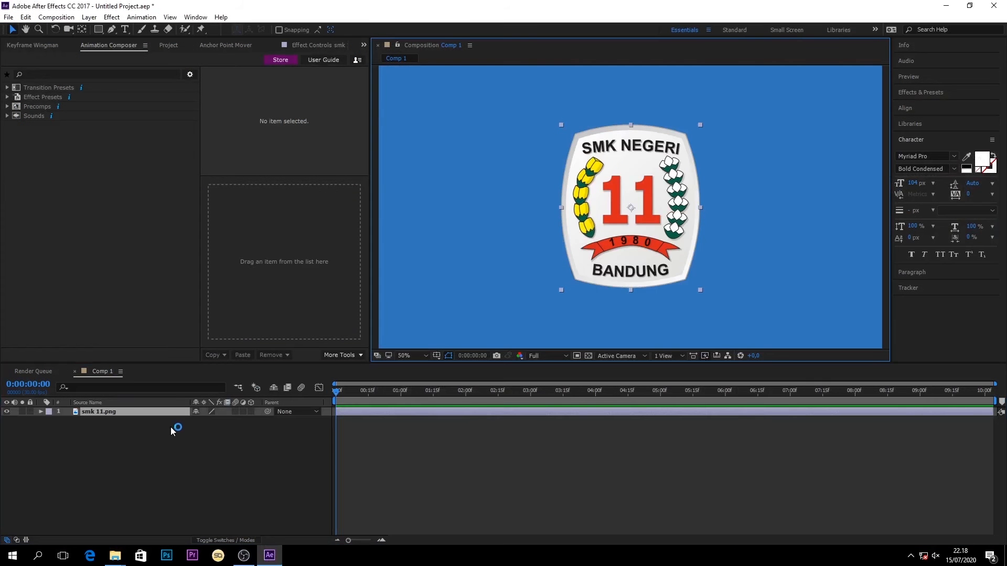
left_click(444, 485)
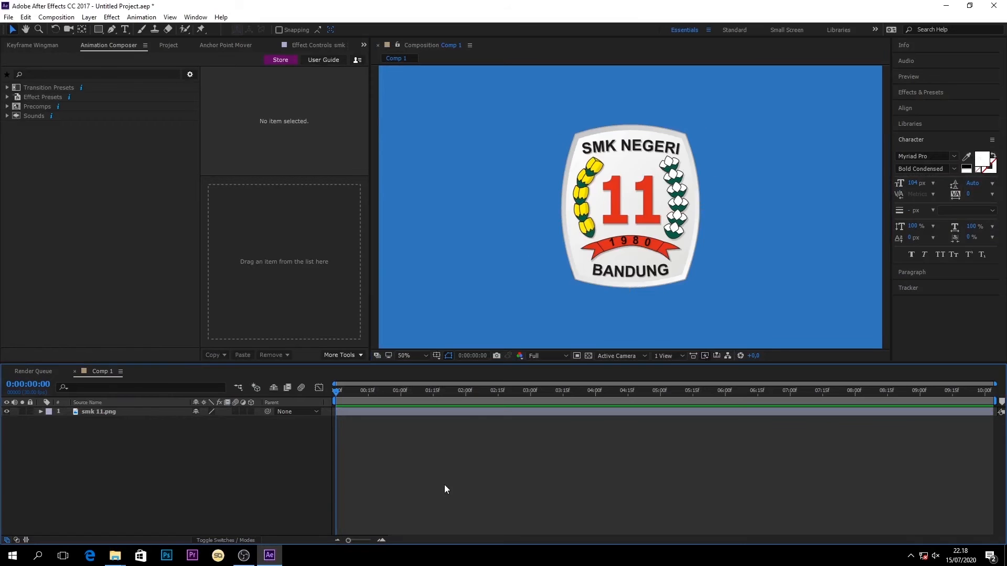
mouse_move(338, 395)
left_mouse_down()
mouse_move(363, 396)
mouse_move(322, 397)
left_mouse_up()
Preview the Gaussian Blur & Fade preset and the two Scale From Anchor Point presets among the 2D layer transition presets
left_click(8, 88)
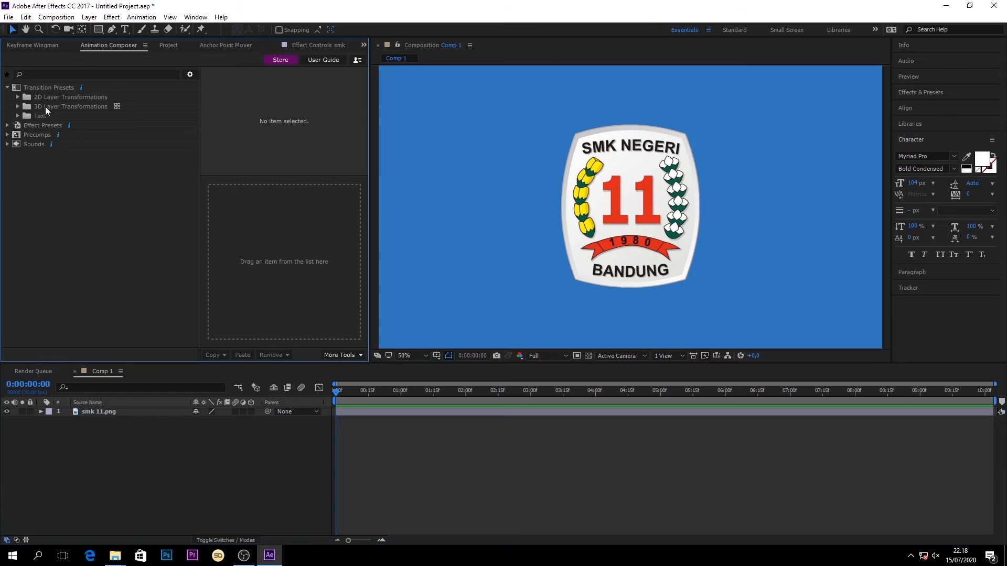
left_click(18, 97)
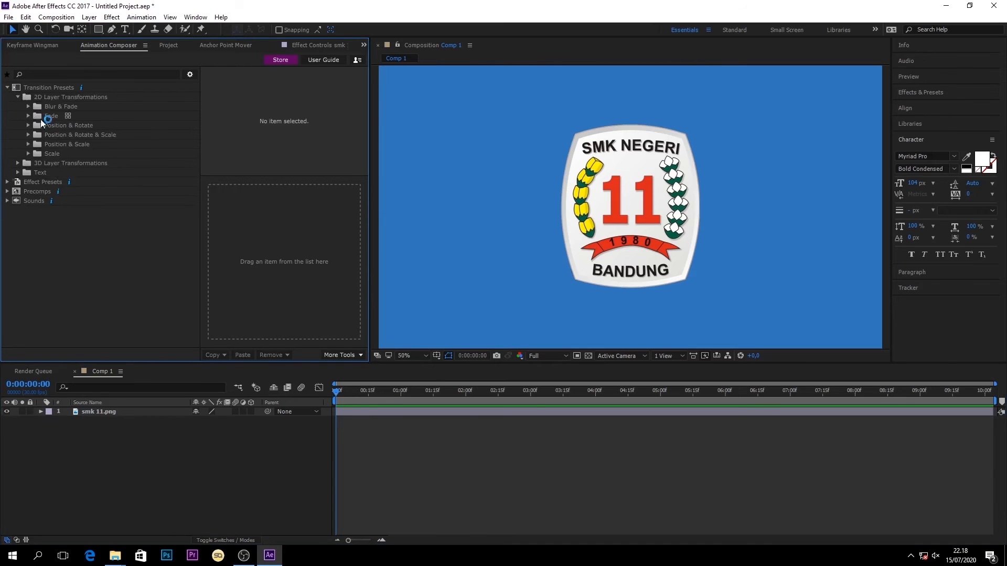
left_click(29, 106)
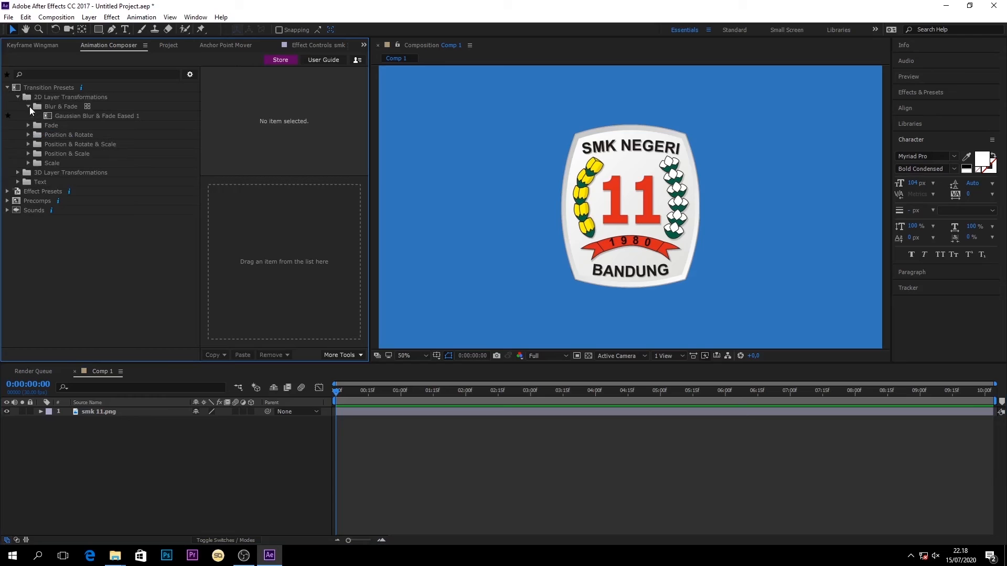
left_click(60, 116)
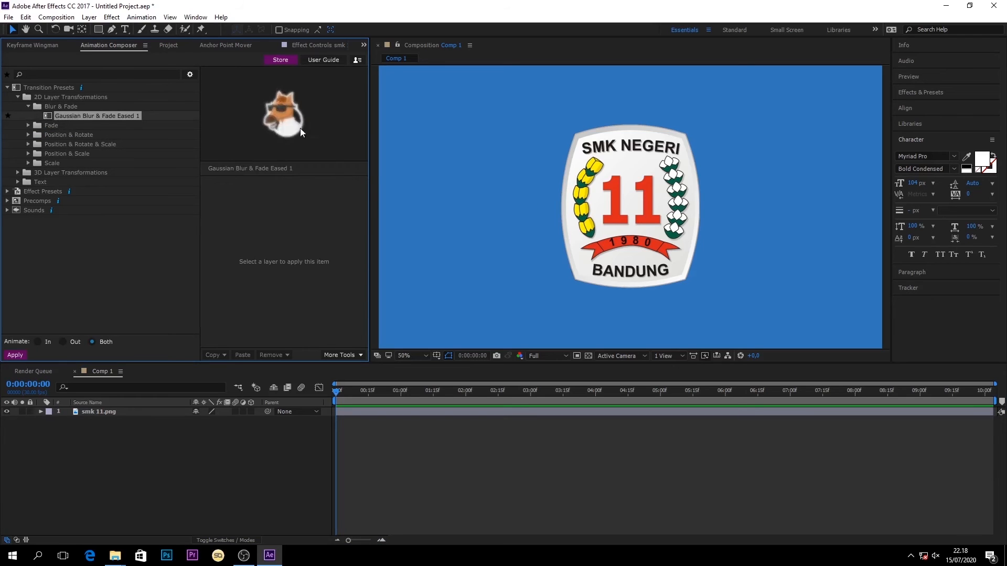
left_click(29, 162)
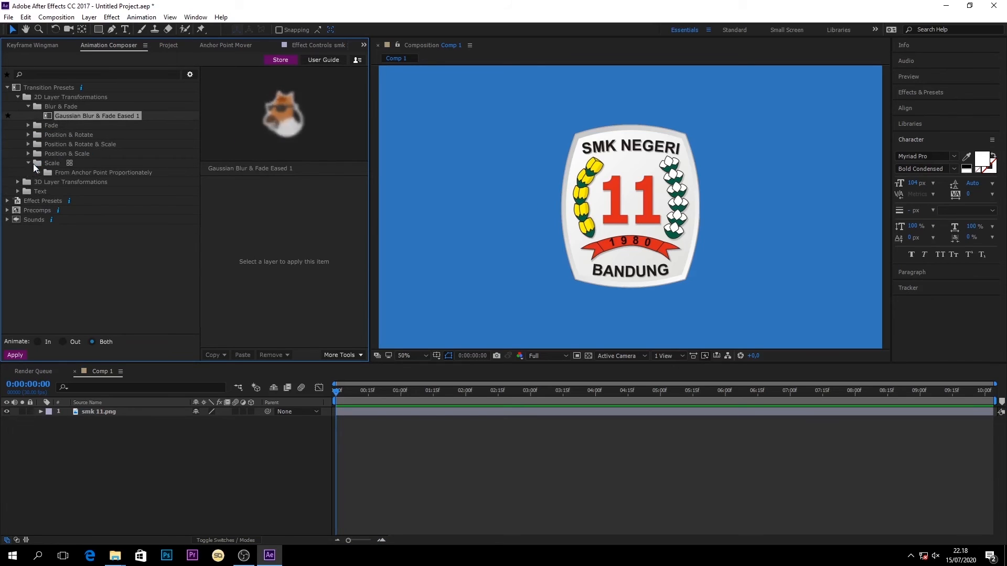
left_click(39, 172)
left_click(86, 182)
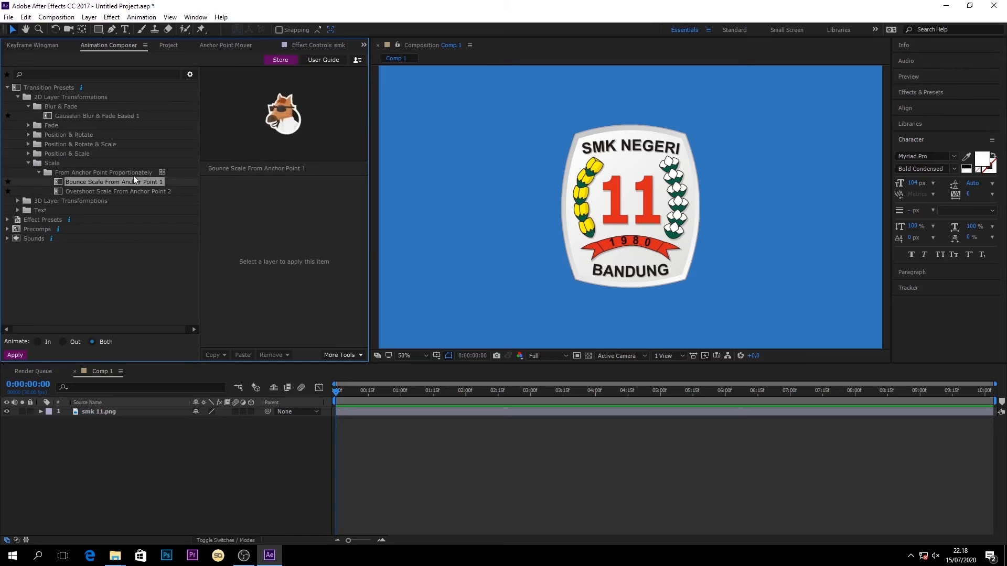
left_click(125, 192)
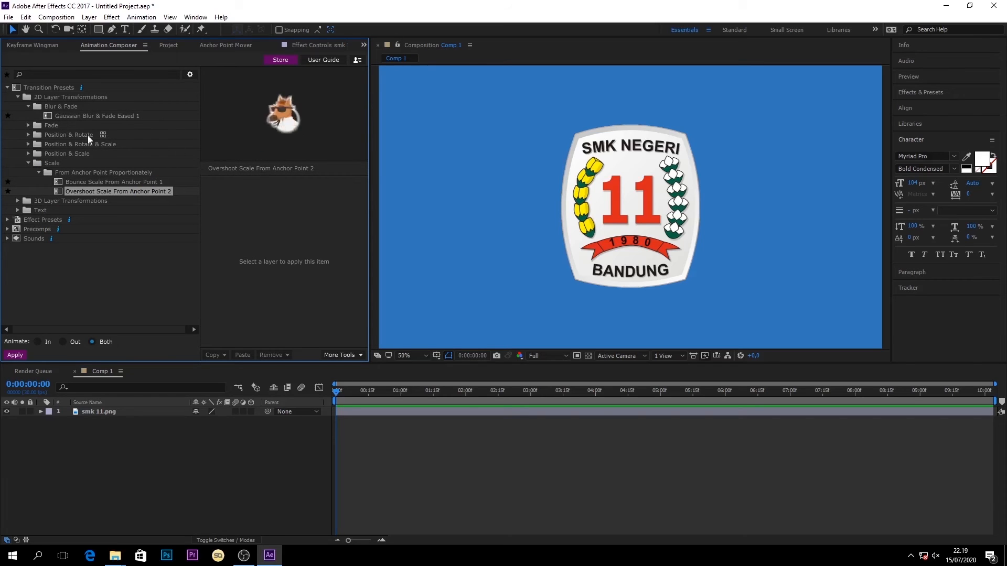
Look at the Ease and Overshoot presets in the Position & Rotate & Scale group
left_click(28, 143)
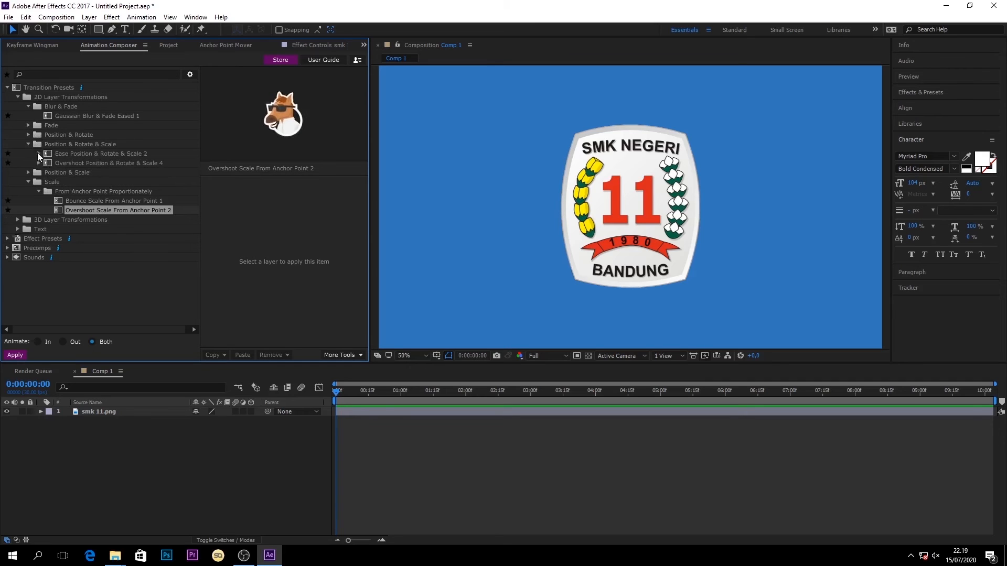
left_click(68, 153)
left_click(93, 169)
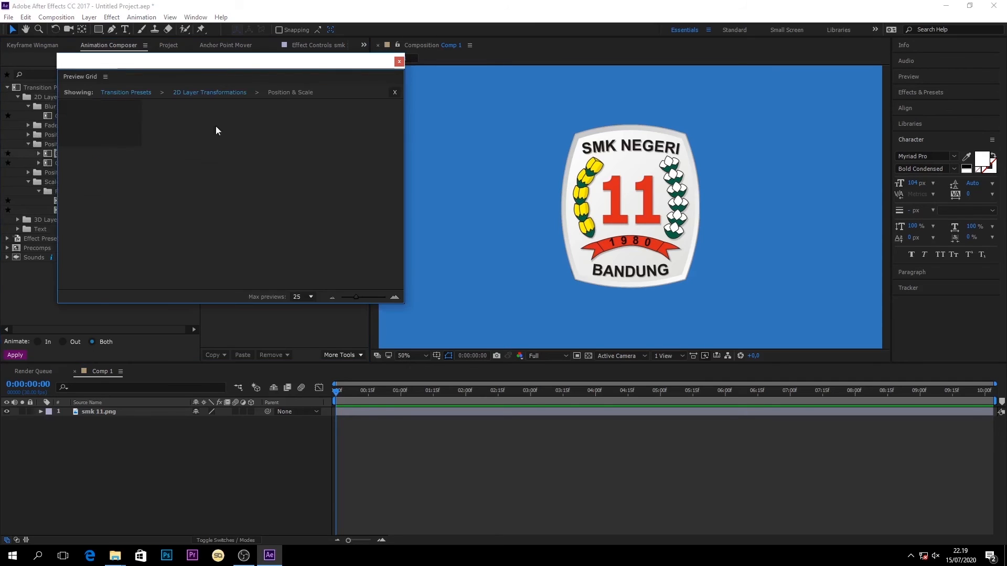
left_click(399, 61)
left_click(99, 160)
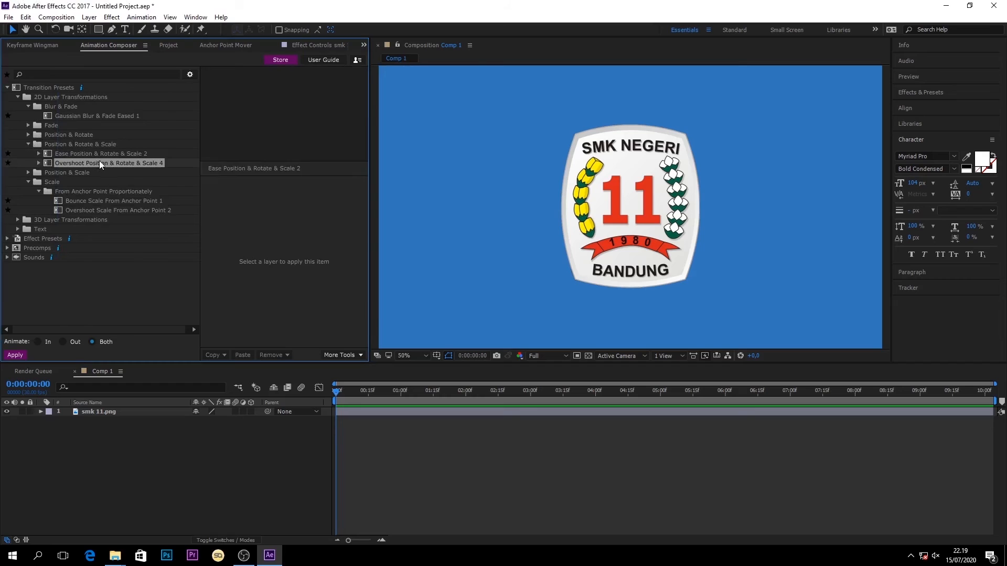
Apply the Bounce Scale From Anchor Point 1 preset to the smk 11.png layer as an In transition and play it
left_click(104, 200)
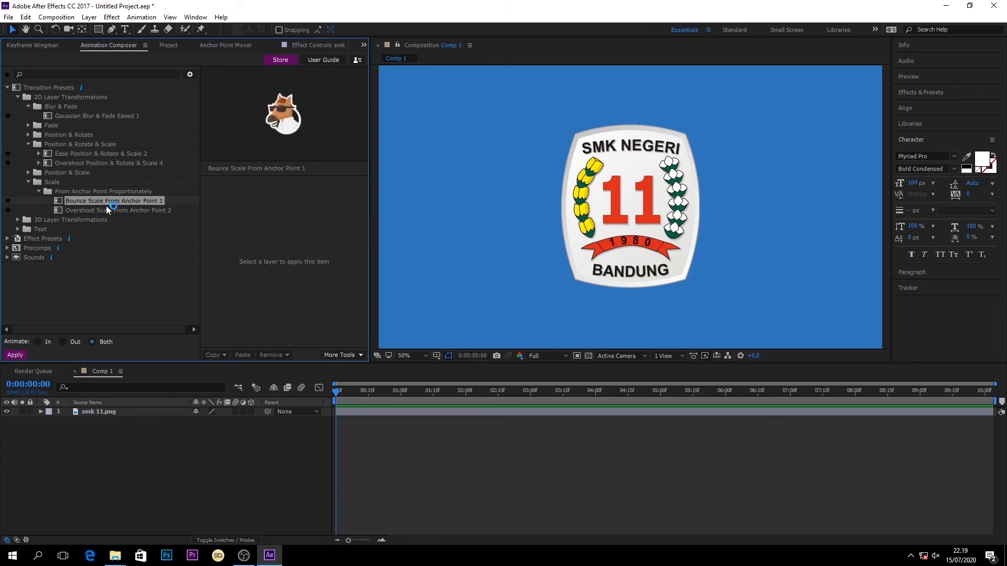
left_click(145, 410)
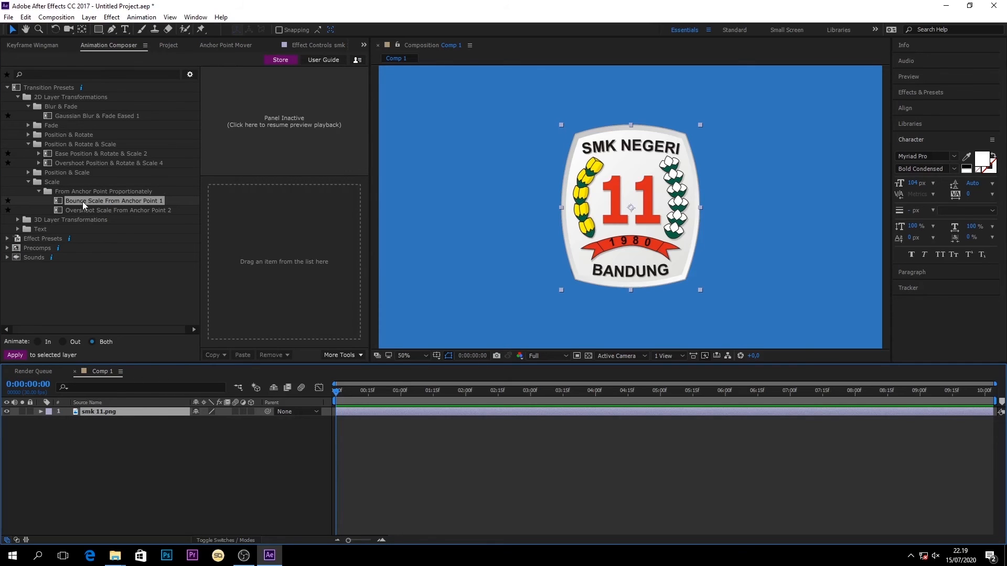
mouse_move(83, 204)
left_mouse_down()
mouse_move(276, 223)
mouse_move(246, 242)
mouse_move(252, 268)
mouse_move(264, 268)
left_mouse_up()
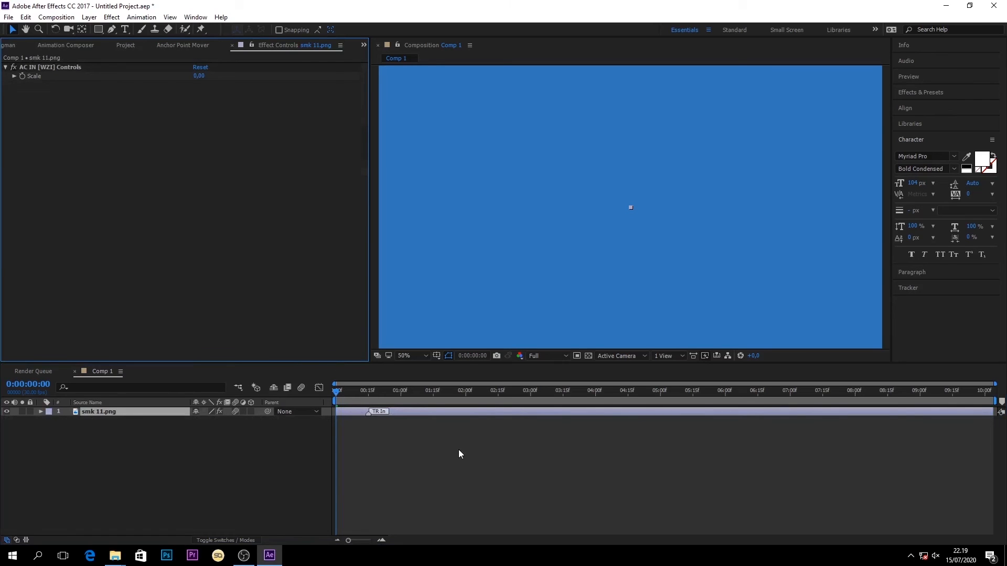
key("space")
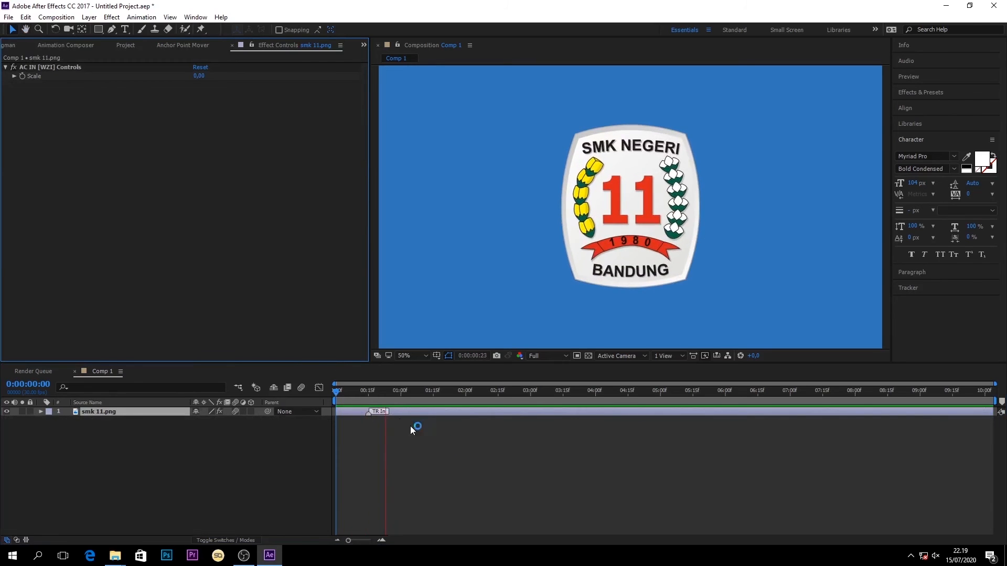
left_click_drag(376, 394, 335, 395)
key("space")
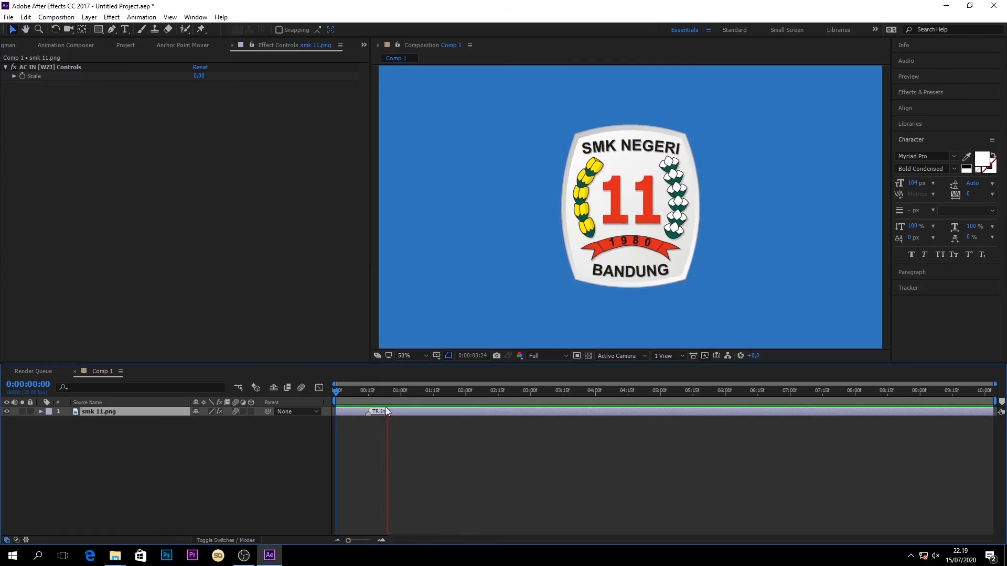
key("space")
Set the smk 11.png layer's scale to 65% and play the animation
key("s")
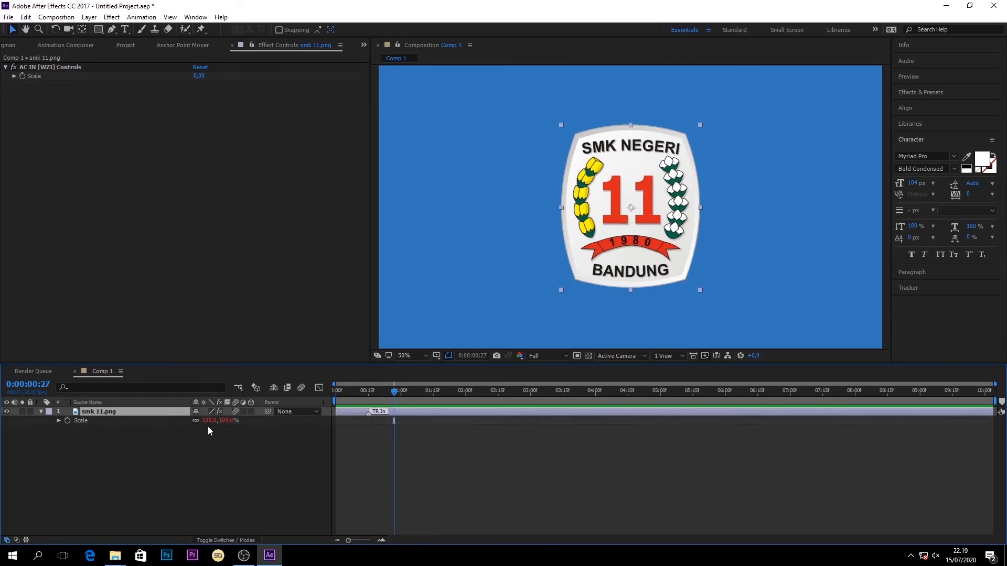
left_click_drag(225, 422, 207, 422)
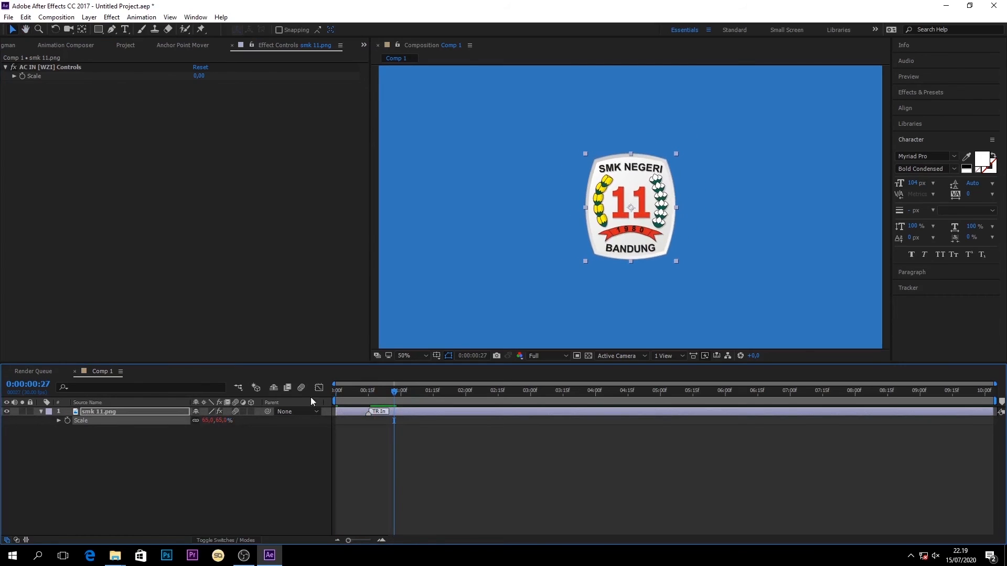
key("space")
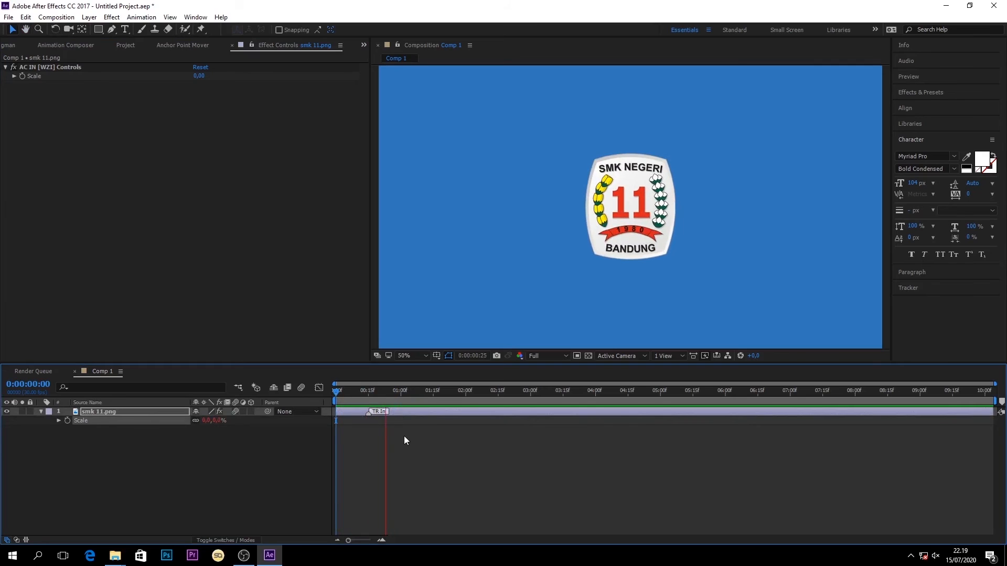
Find the Fireworks & Shape Pops & Lines Of Shapes 4 precomp among the fixed-duration Shape Elements combos and preview it
left_click(66, 45)
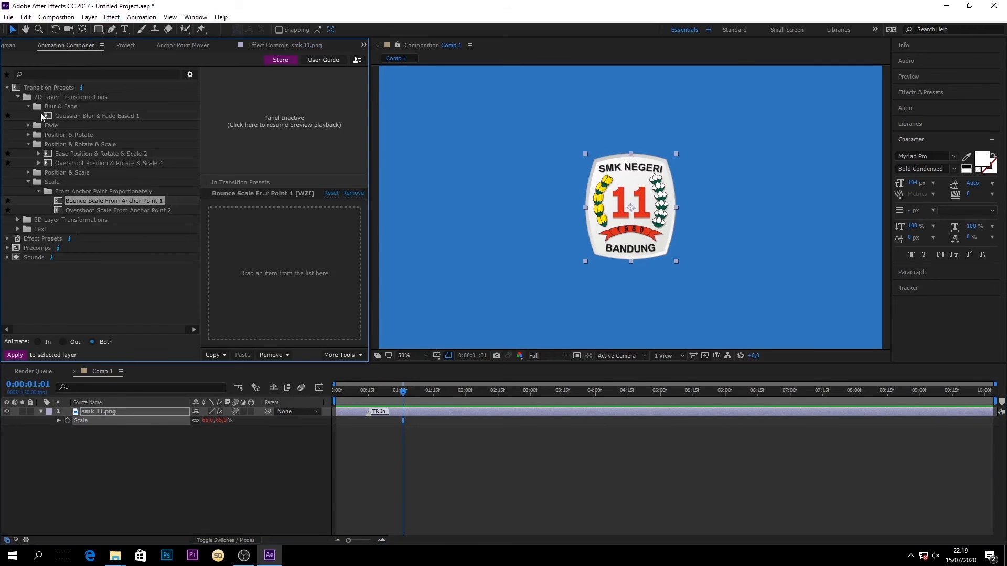
left_click(8, 89)
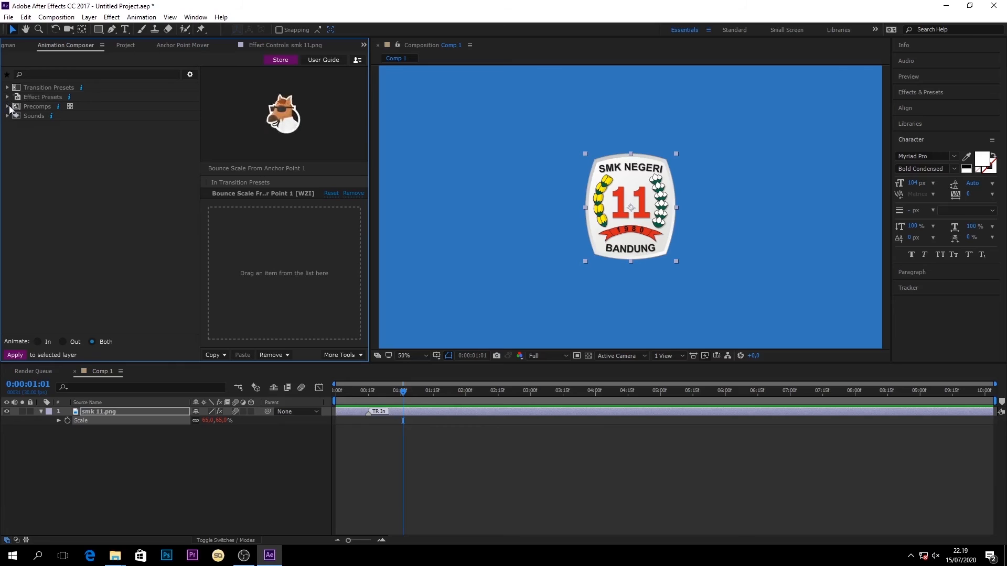
left_click(8, 107)
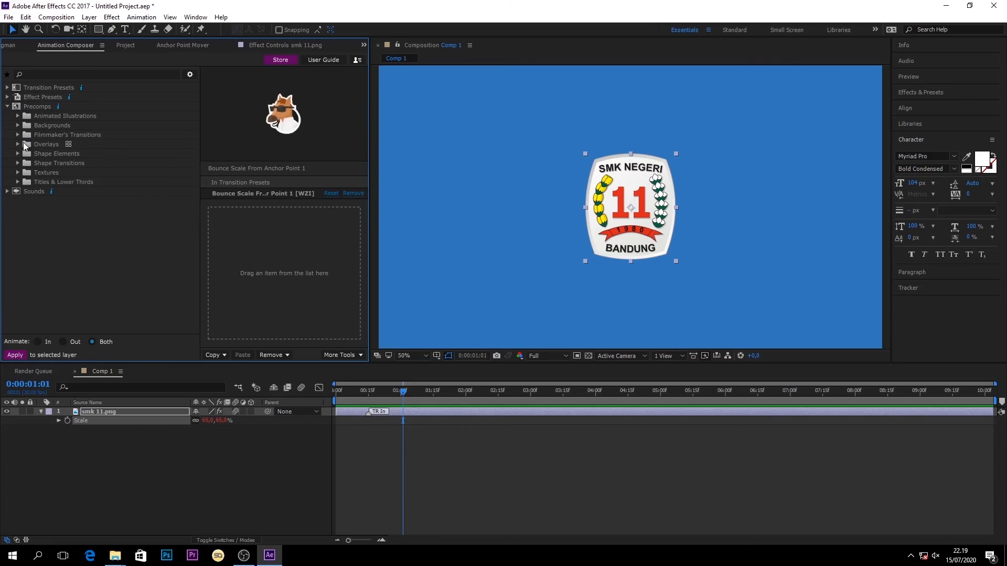
left_click(18, 152)
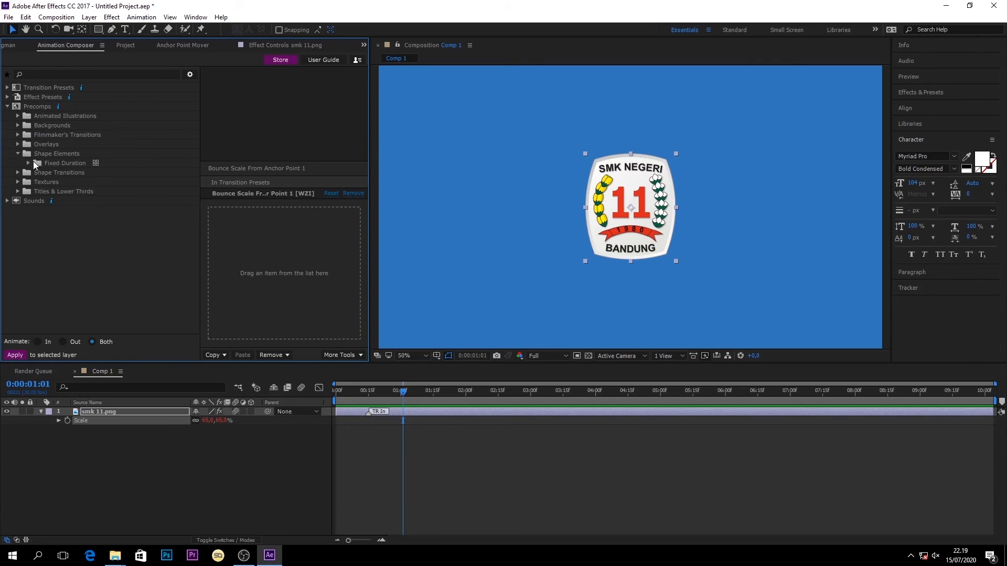
left_click(29, 164)
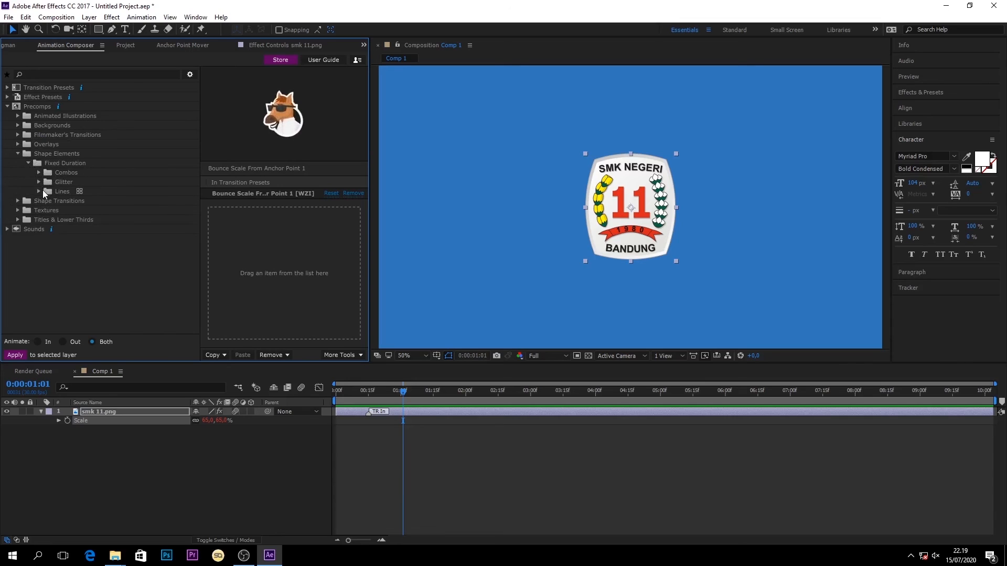
left_click(40, 174)
left_click(76, 183)
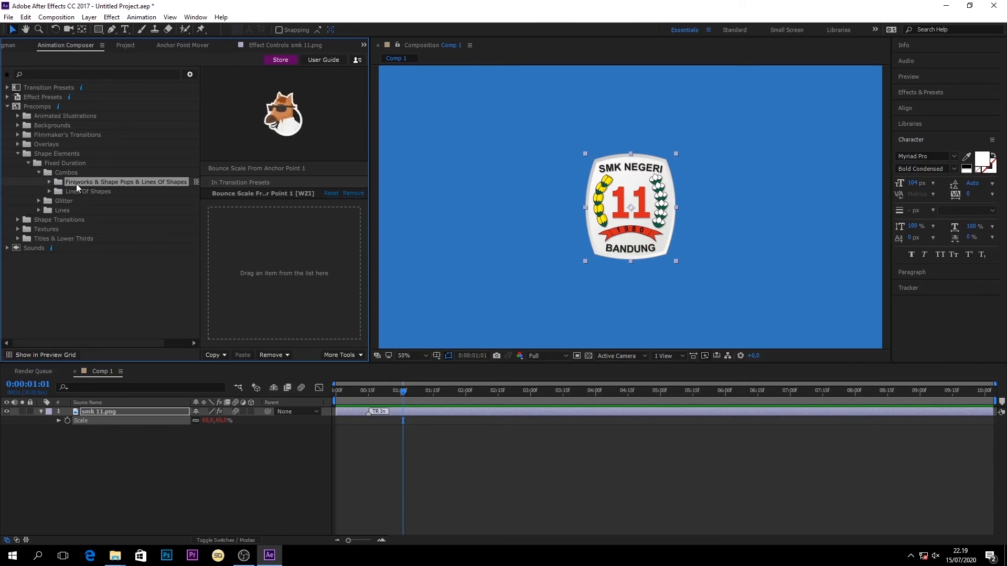
left_click(52, 183)
left_click(82, 191)
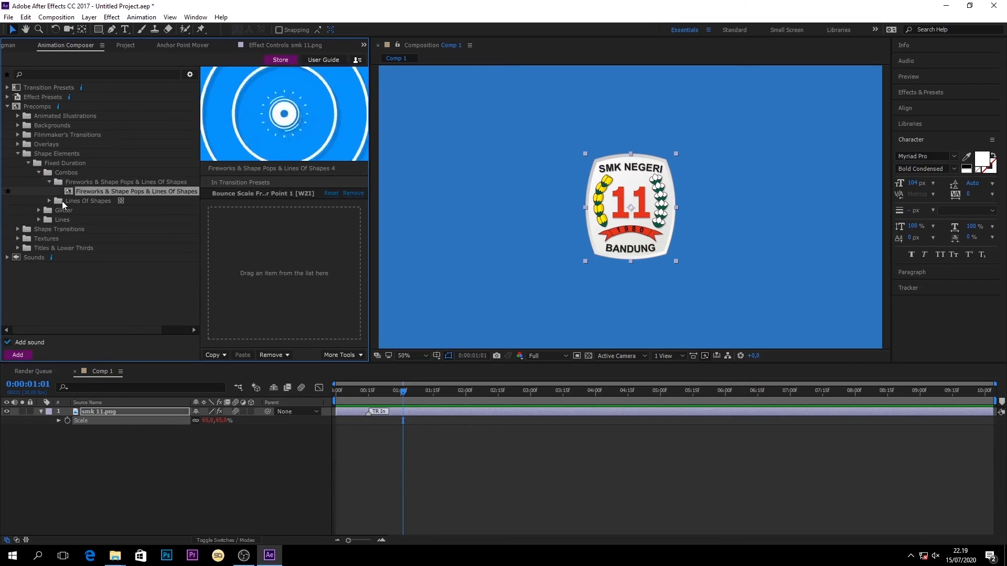
Try to add the Fireworks & Shape Pops & Lines Of Shapes 4 precomp to Comp 1
left_click_drag(88, 193, 264, 259)
left_click(503, 330)
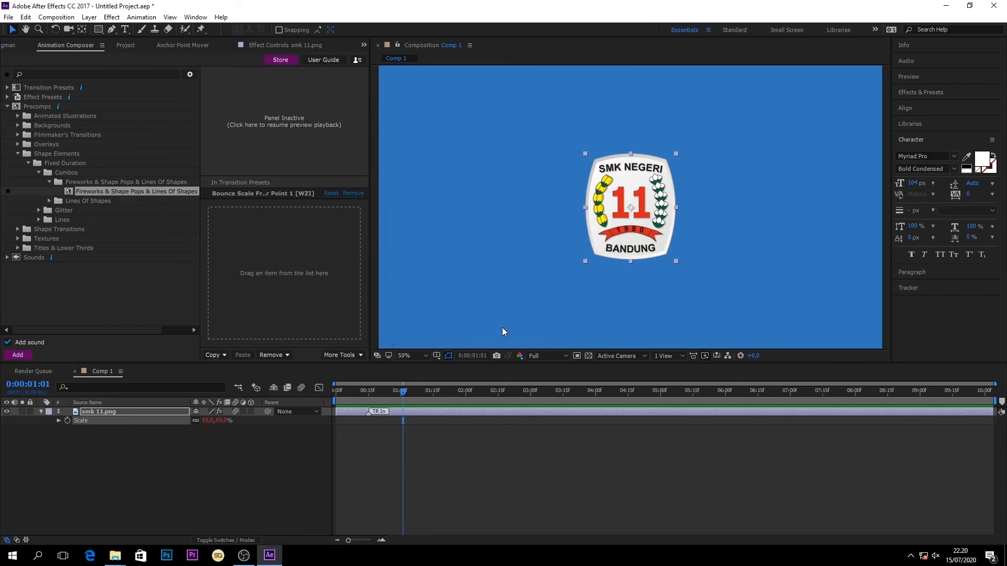
left_click_drag(131, 198, 280, 258)
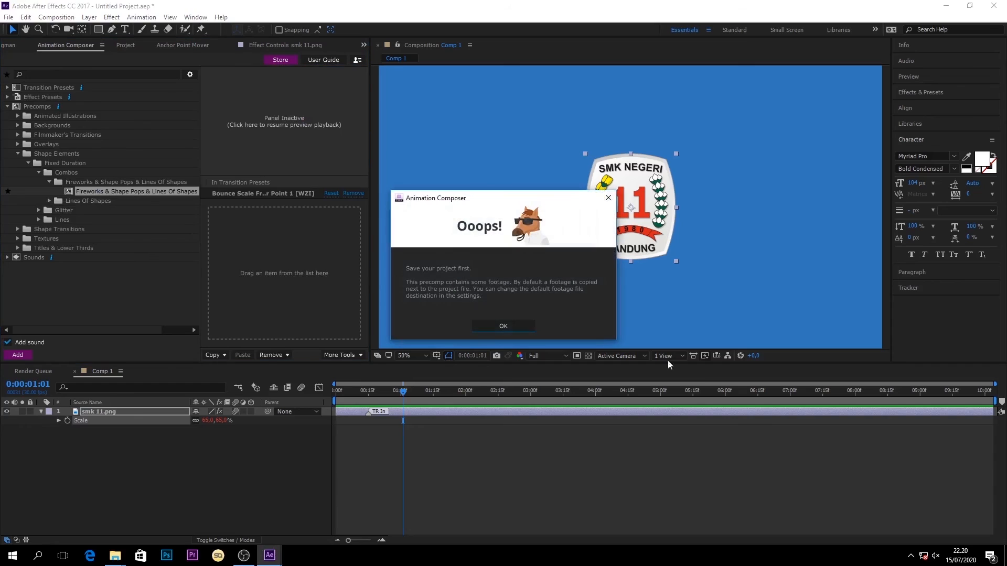
left_click(512, 327)
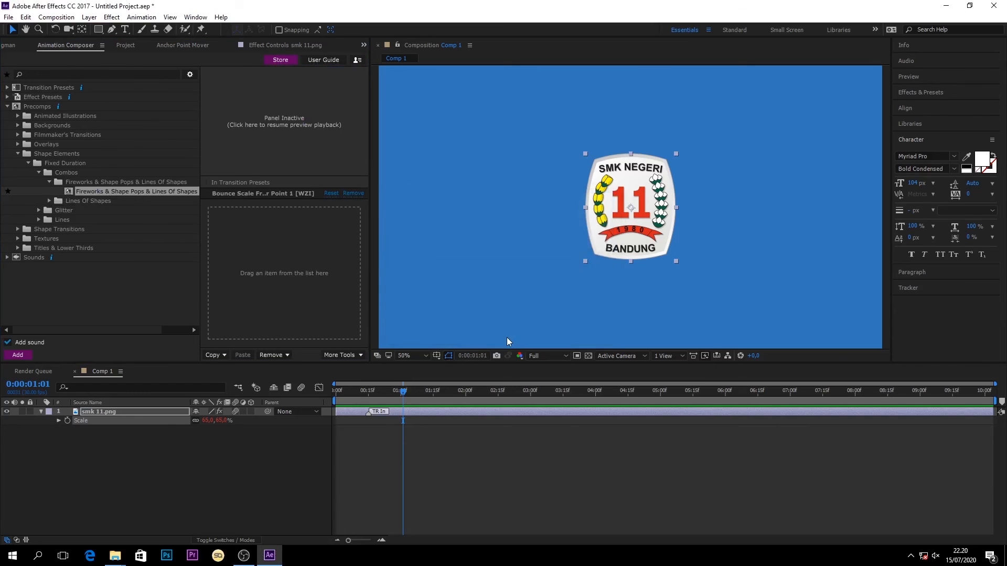
Save the project to the Desktop under the name tes
key("ctrl+s")
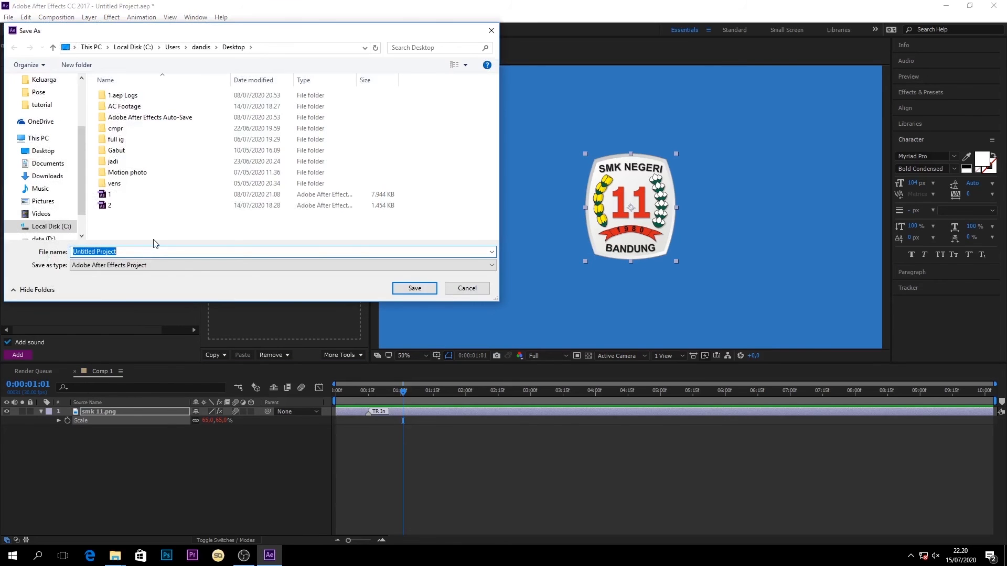
type("tes")
key("Return")
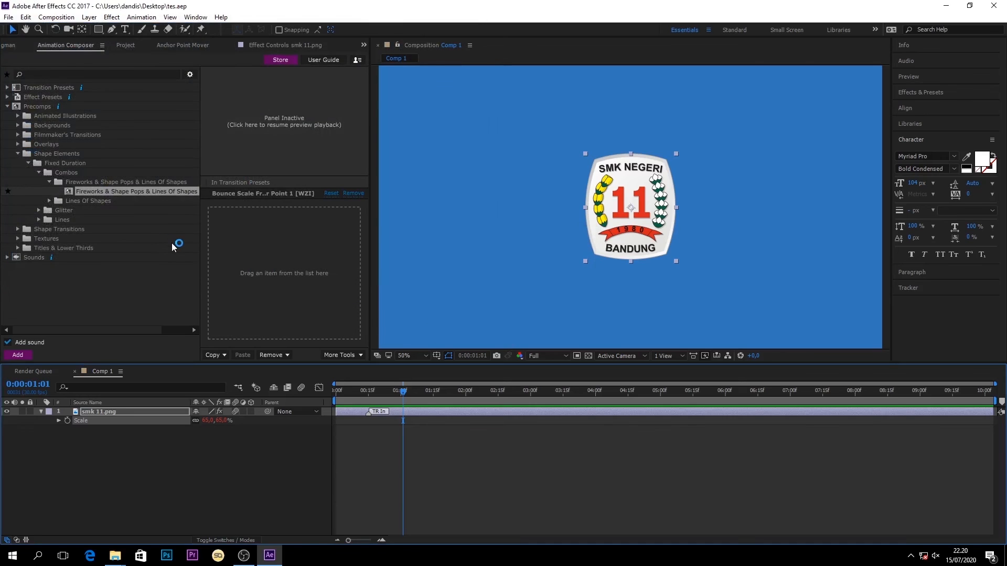
Add the Fireworks & Shape Pops & Lines Of Shapes 4 precomp above the logo layer and align it to the composition start
left_click_drag(109, 189, 306, 240)
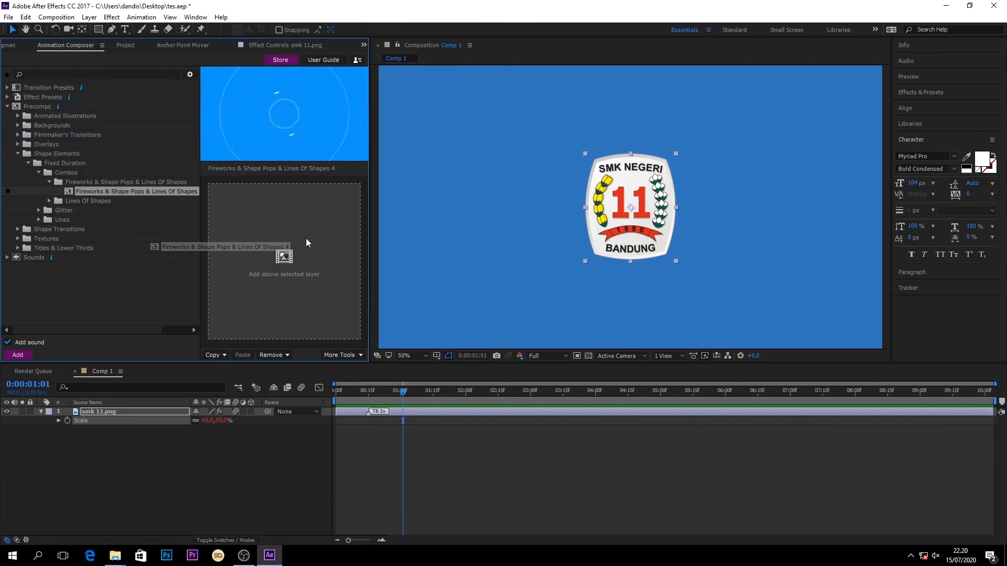
left_click_drag(384, 412, 346, 418)
left_click_drag(369, 393, 335, 401)
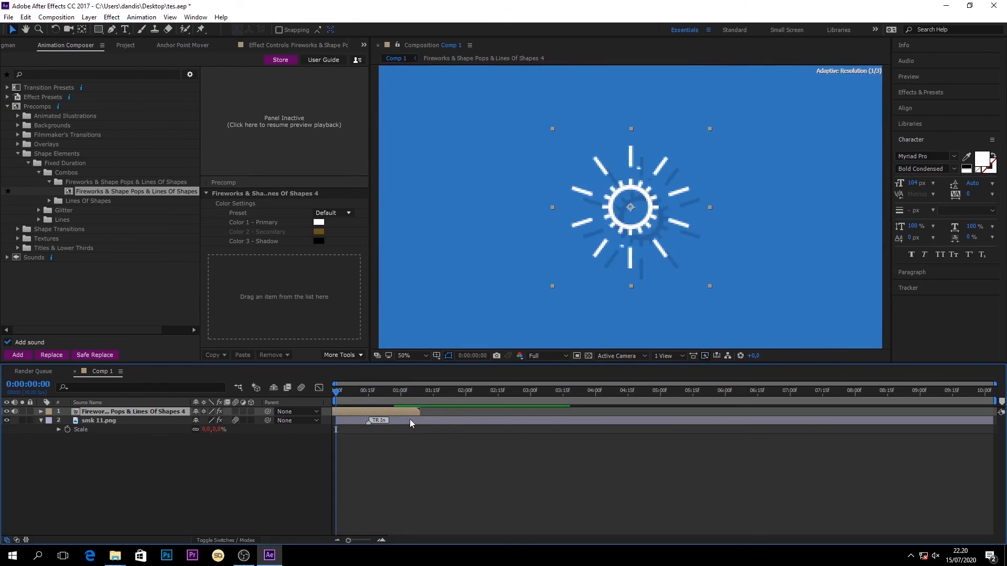
Shift the smk 11.png layer to start about 17 frames in, and play the logo reveal with the fireworks
left_click_drag(412, 421, 424, 423)
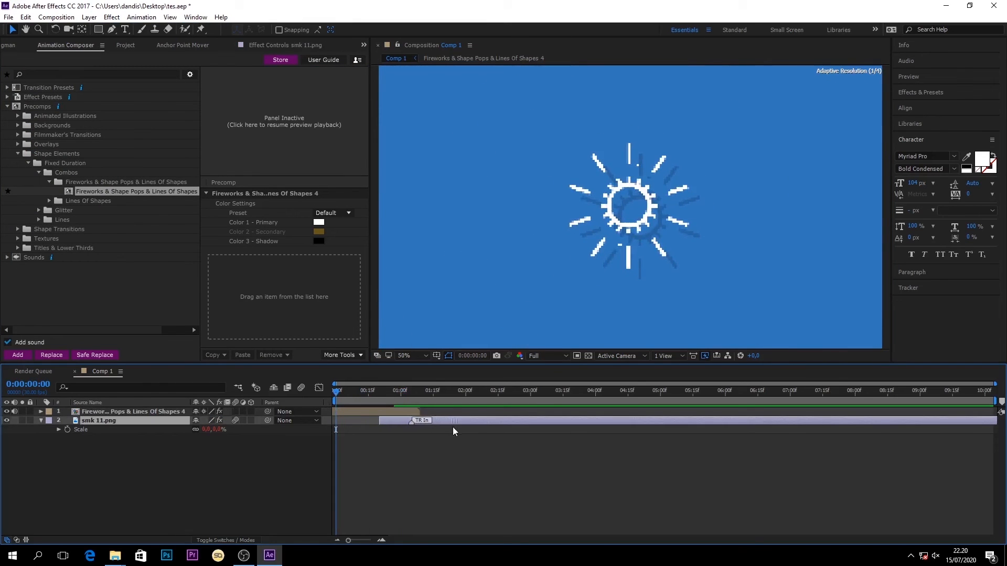
left_click_drag(470, 437, 437, 433)
left_click(458, 471)
key("space")
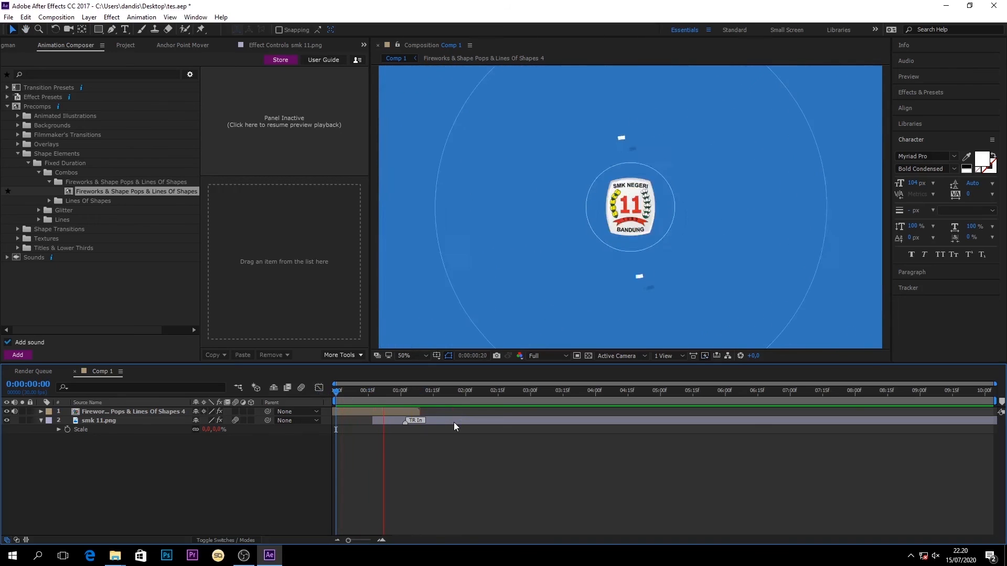
key("space")
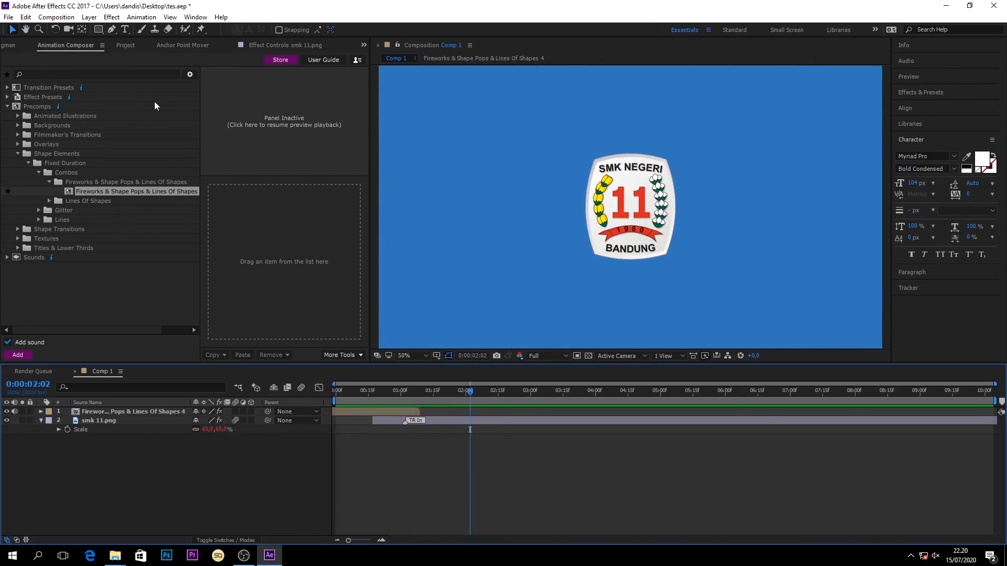
Add a white text layer reading SMKN 11 BANDUNG and centre it beneath the logo
left_click(129, 31)
left_click(536, 308)
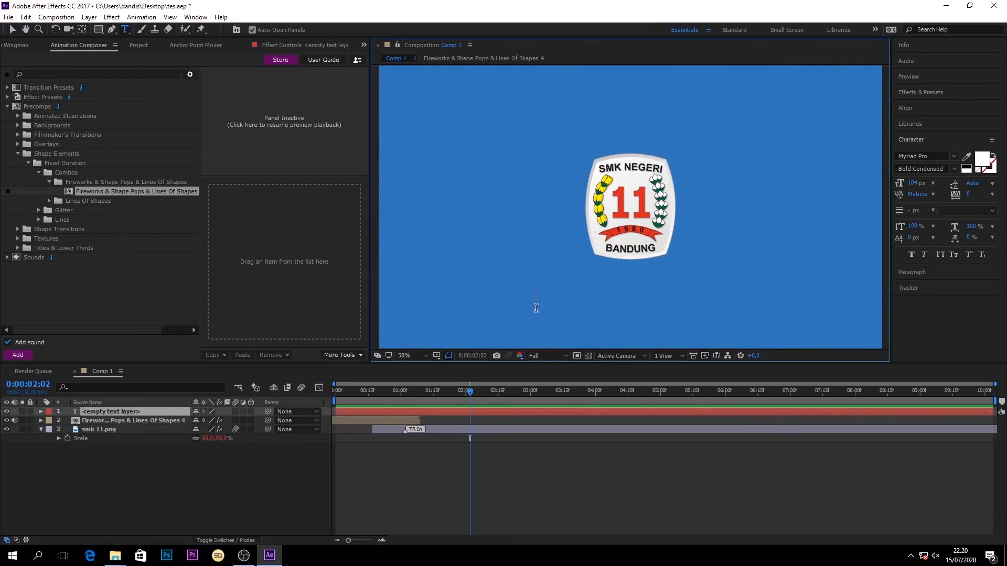
type("SMKN")
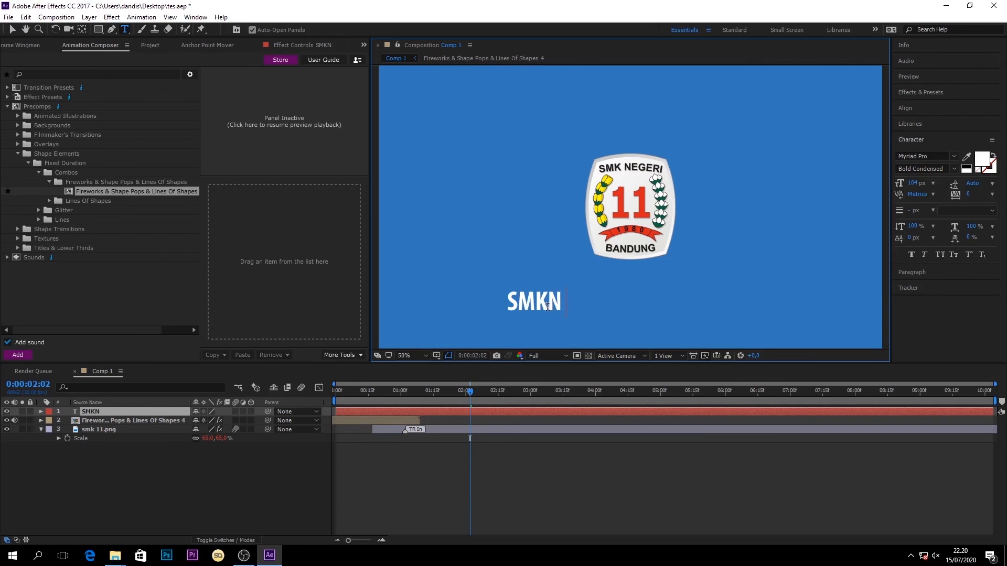
type(" 11 BAND")
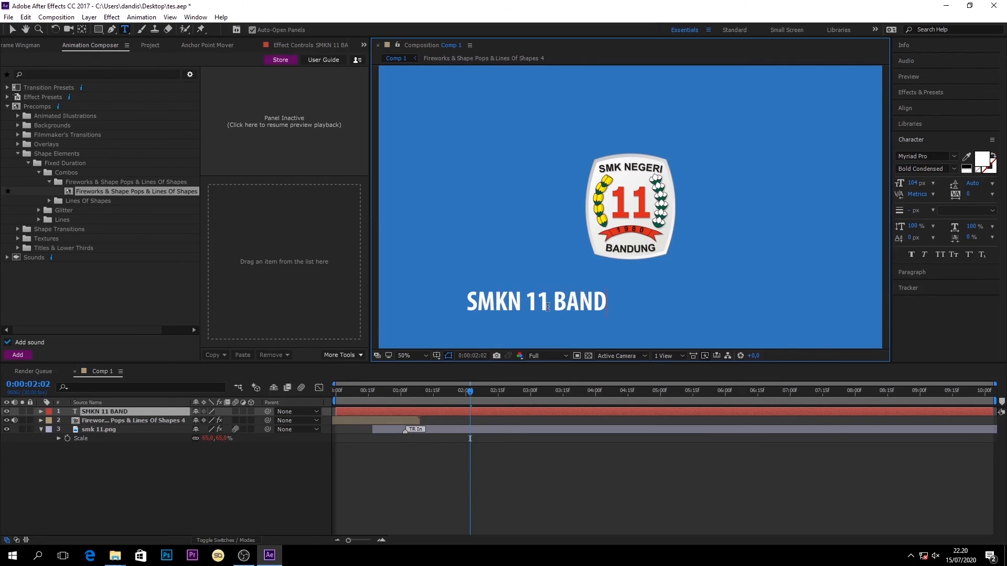
type("UNG")
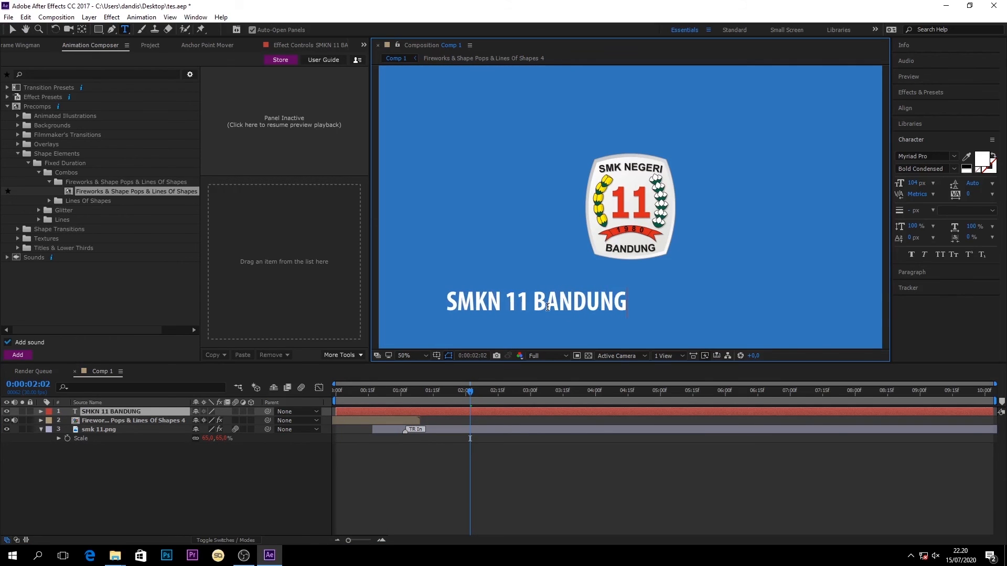
left_click(14, 30)
left_click_drag(563, 304, 661, 295)
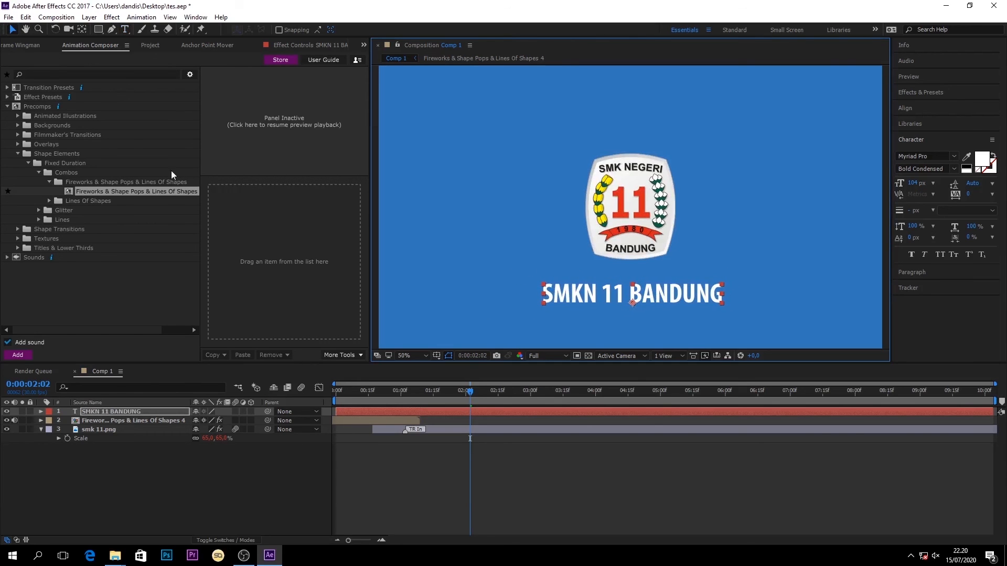
Apply the Overshoot Position & Scale Characters 1 text transition preset as the intro of the SMKN 11 BANDUNG layer
left_click(7, 88)
left_click(18, 115)
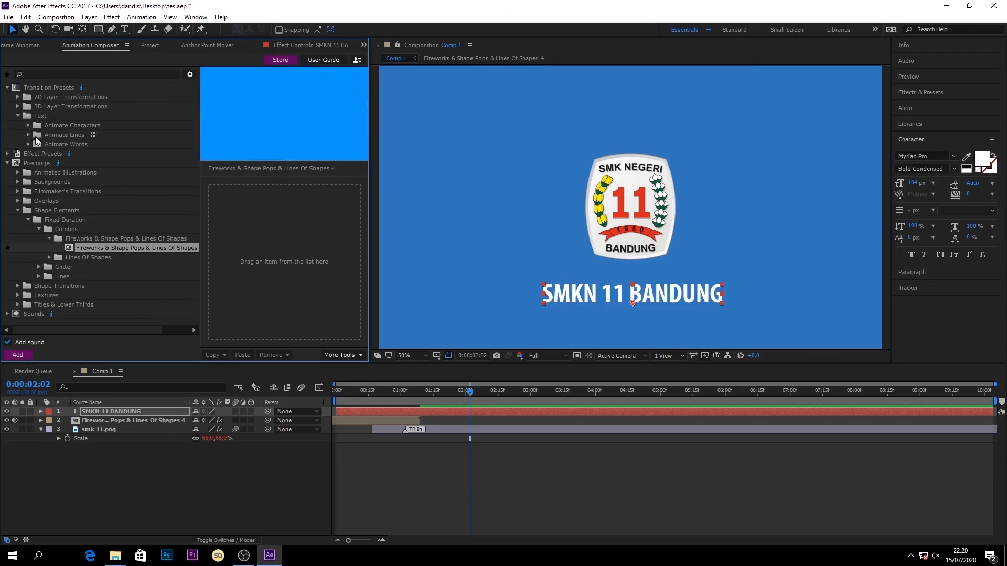
left_click(28, 126)
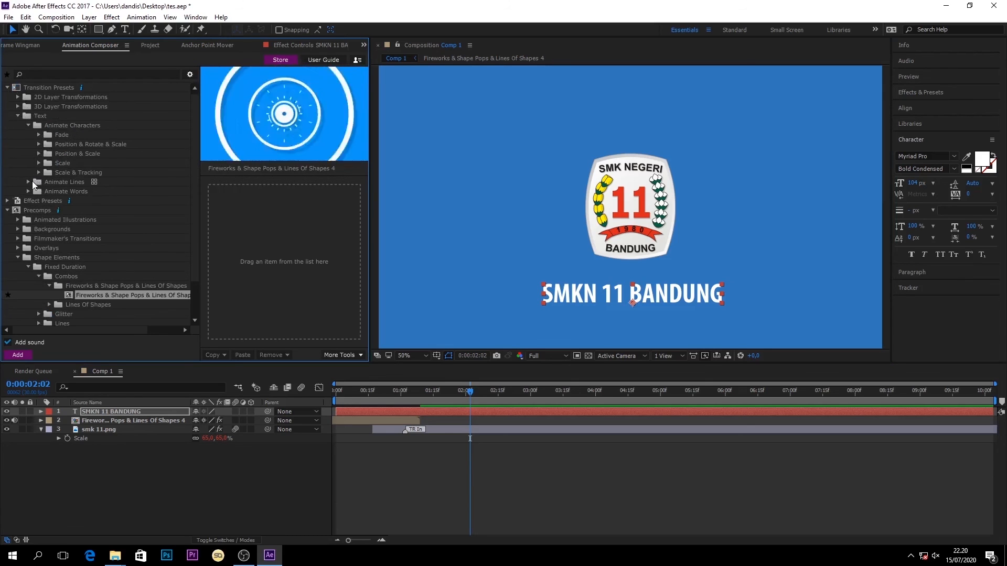
left_click(39, 153)
left_click(56, 165)
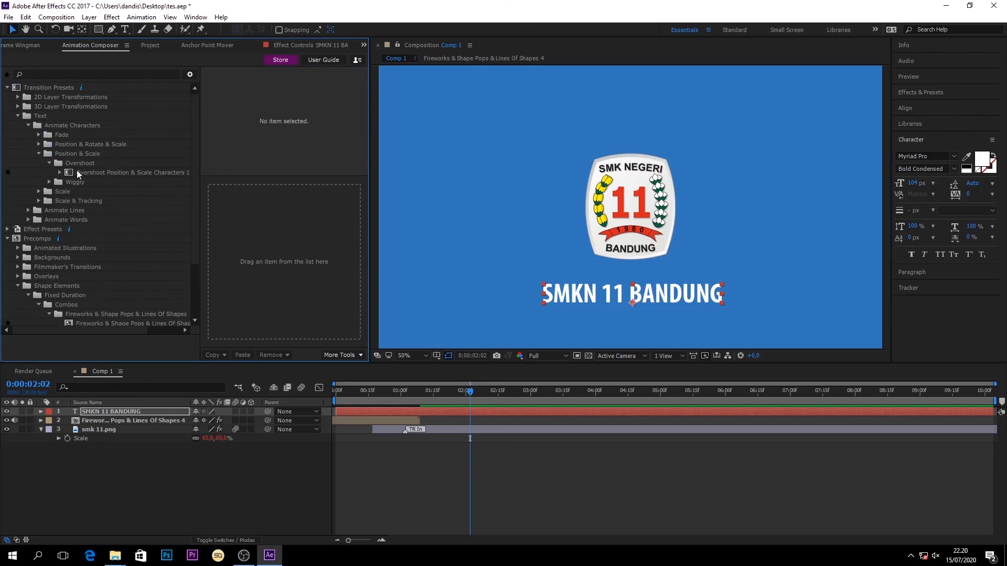
left_click(84, 172)
left_click_drag(98, 174, 249, 211)
Shift the SMKN 11 BANDUNG layer to start at about 1:13, and play the composition from 0:17
mouse_move(373, 411)
left_mouse_down()
mouse_move(467, 414)
mouse_move(374, 398)
left_mouse_up()
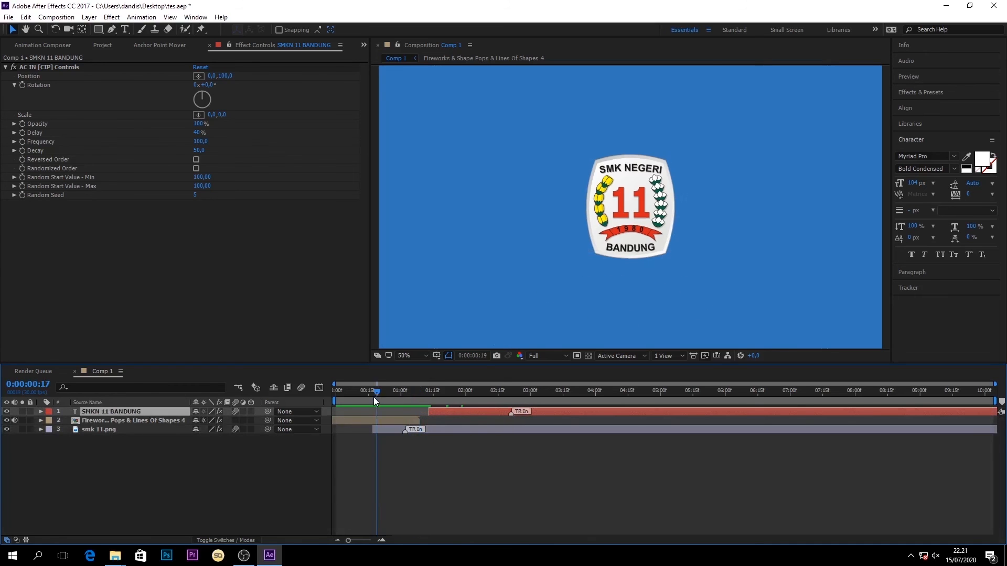
key("space")
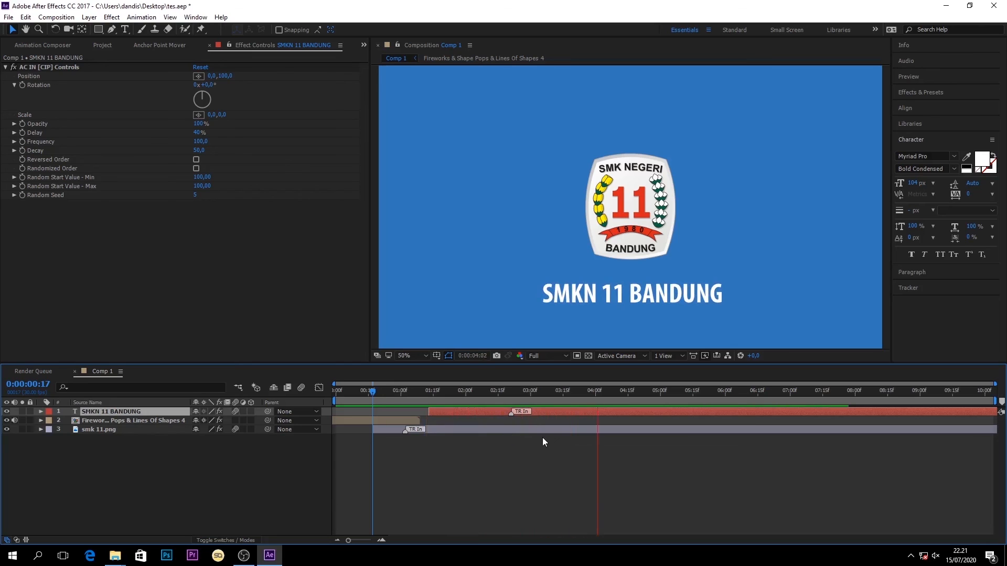
left_click(611, 459)
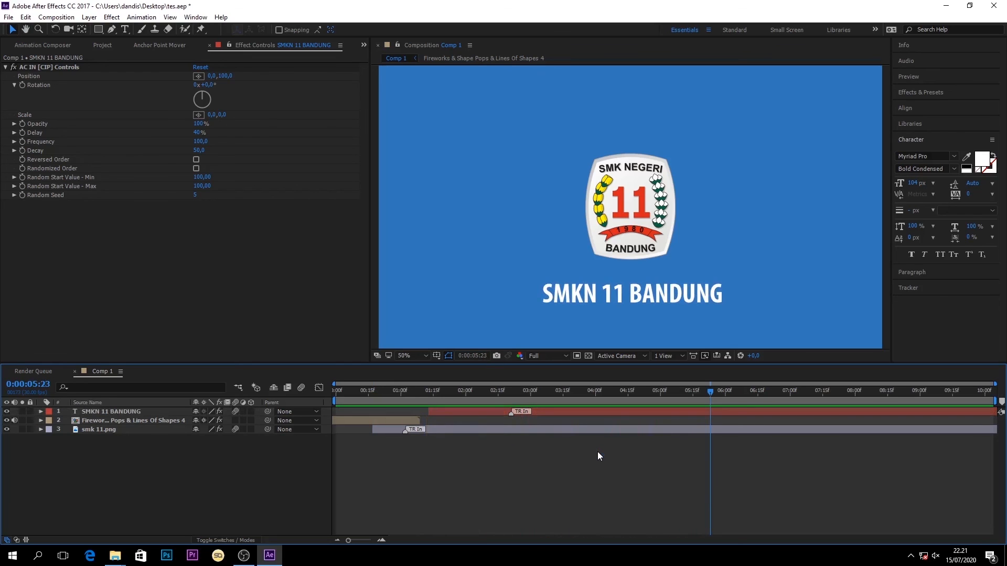
Create a new shape layer and draw a white rectangle covering the full width of the frame's upper half
right_click(187, 460)
mouse_move(225, 372)
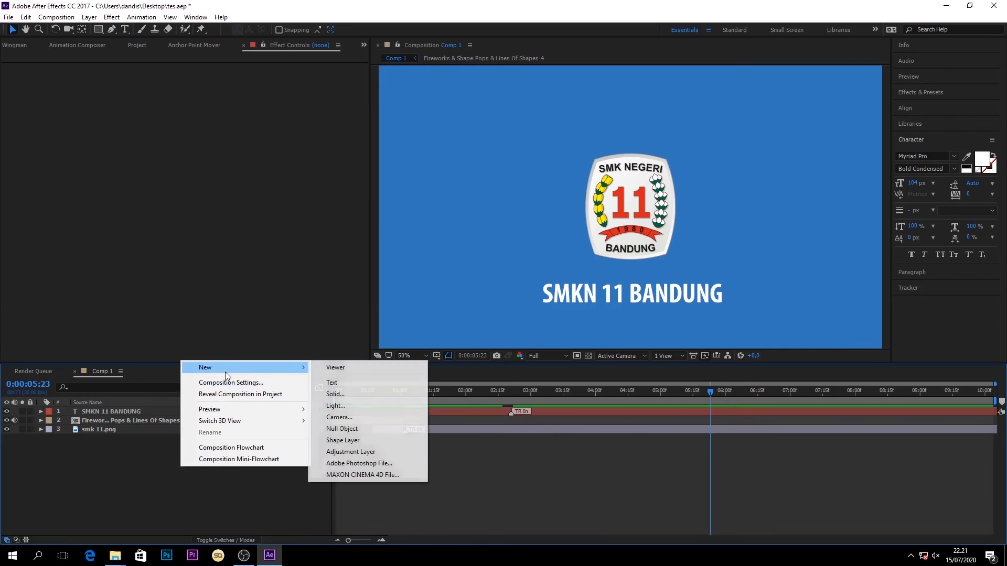
left_click(366, 441)
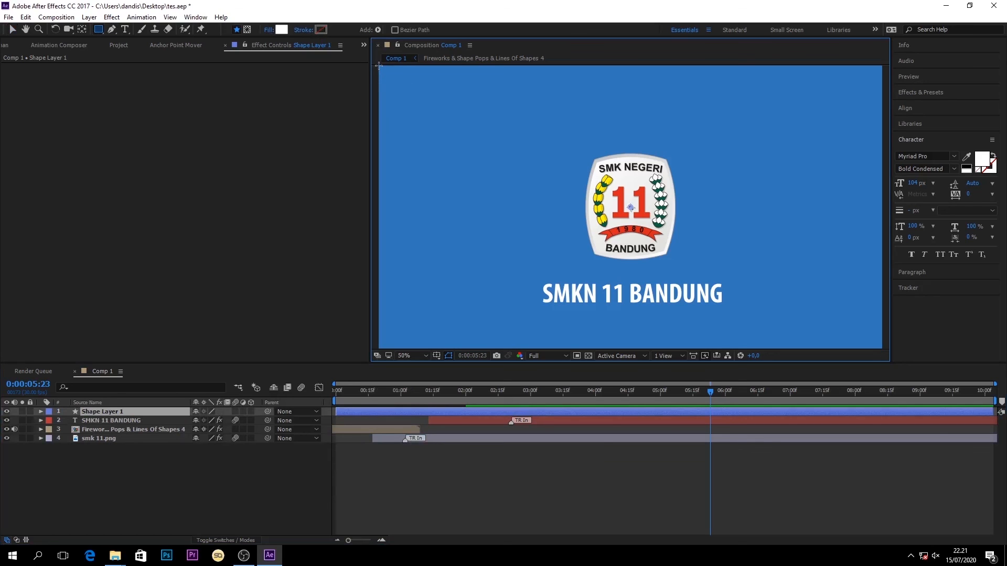
left_click_drag(379, 66, 897, 220)
left_click(97, 508)
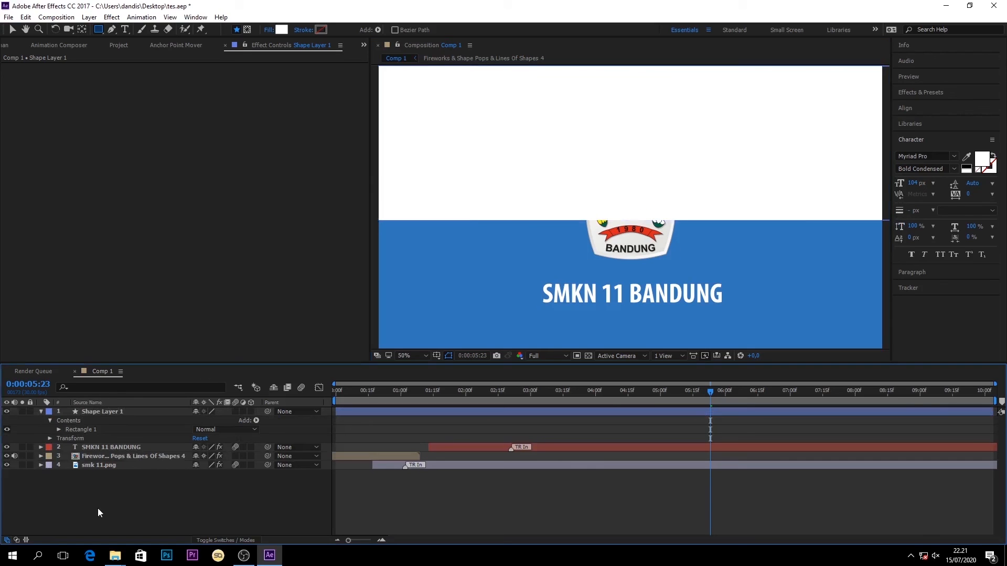
Duplicate the white rectangle layer and move the copy down to cover the frame's lower half
left_click(118, 414)
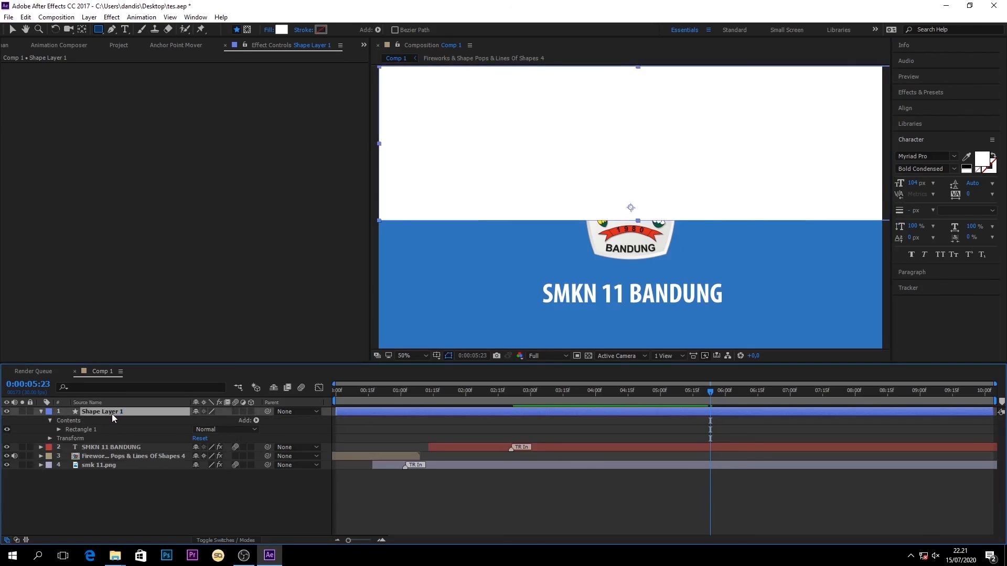
key("ctrl+d")
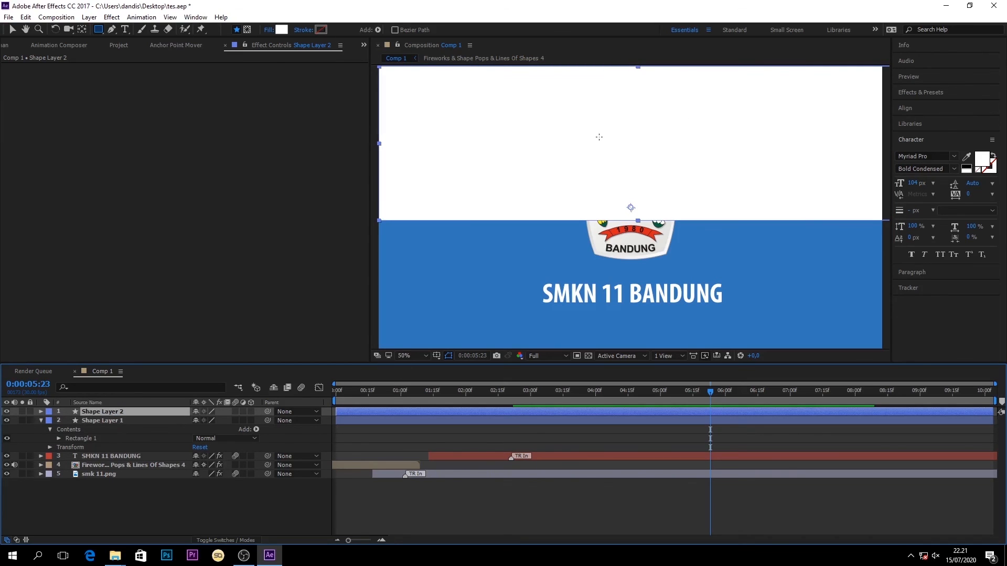
key("v")
left_click_drag(606, 142, 602, 274)
left_click(382, 503)
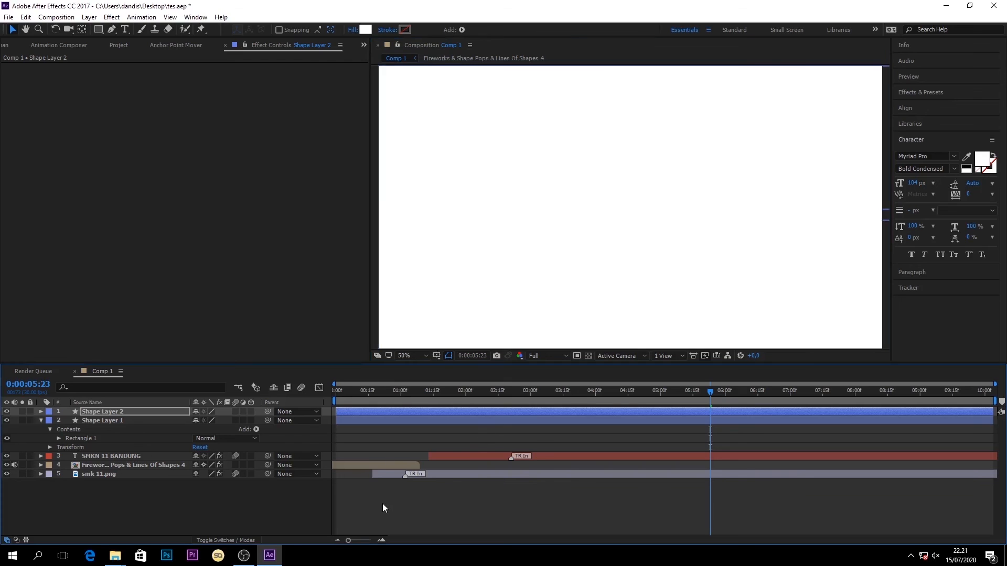
Set Position keyframes for Shape Layer 2 and Shape Layer 1 at the start of the composition
left_click(128, 411)
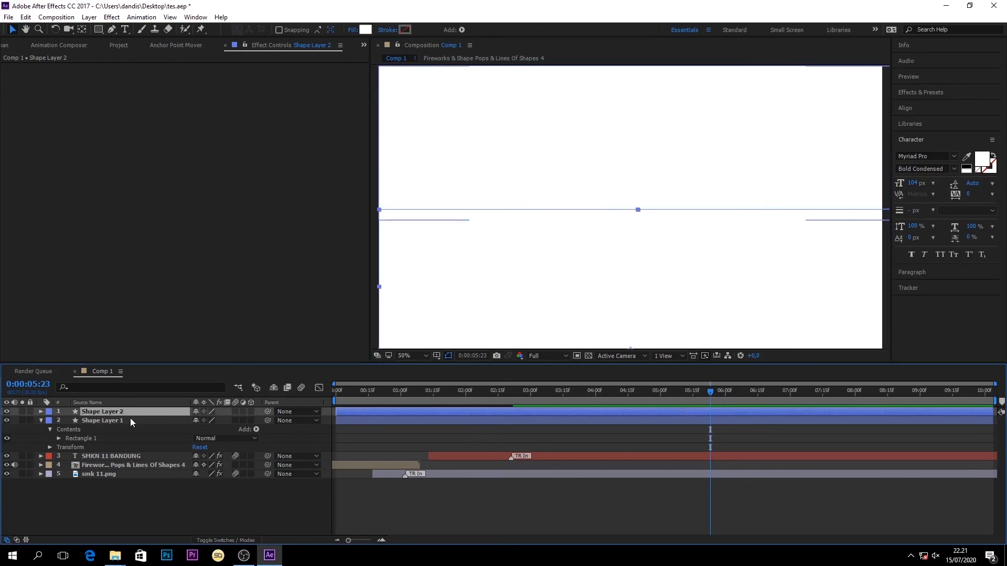
key("p")
left_click(127, 429)
key("p")
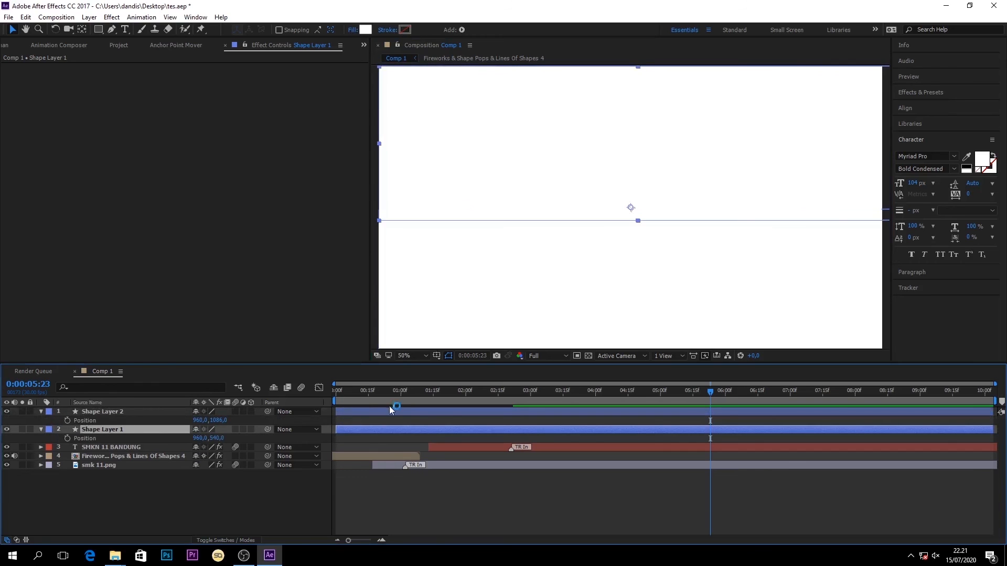
key("Home")
left_click(67, 421)
left_click(68, 439)
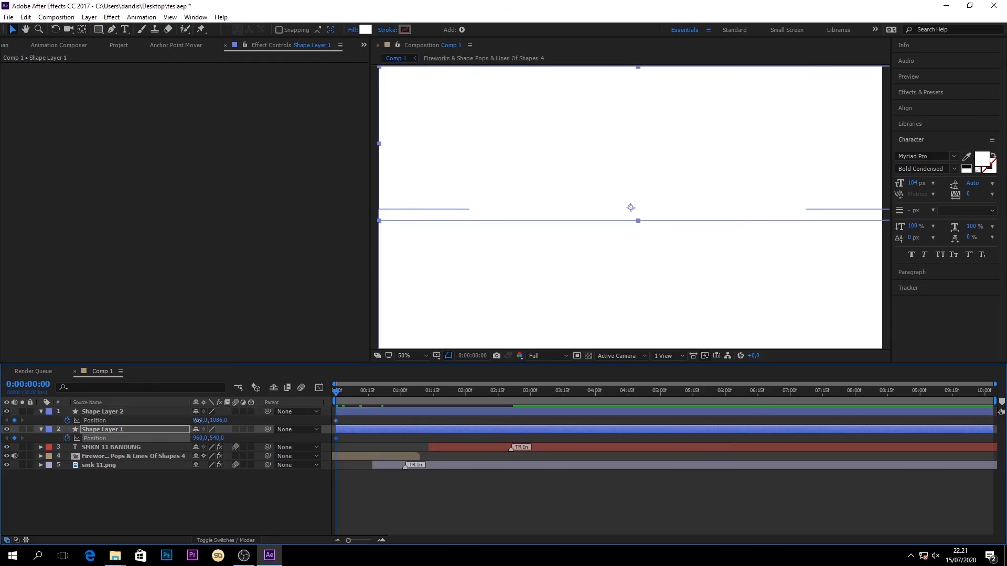
At the composition start, move Shape Layer 1 above the frame to Y about -70 and Shape Layer 2 below it to Y about 1632
left_click_drag(197, 421, 120, 430)
key("ctrl+z")
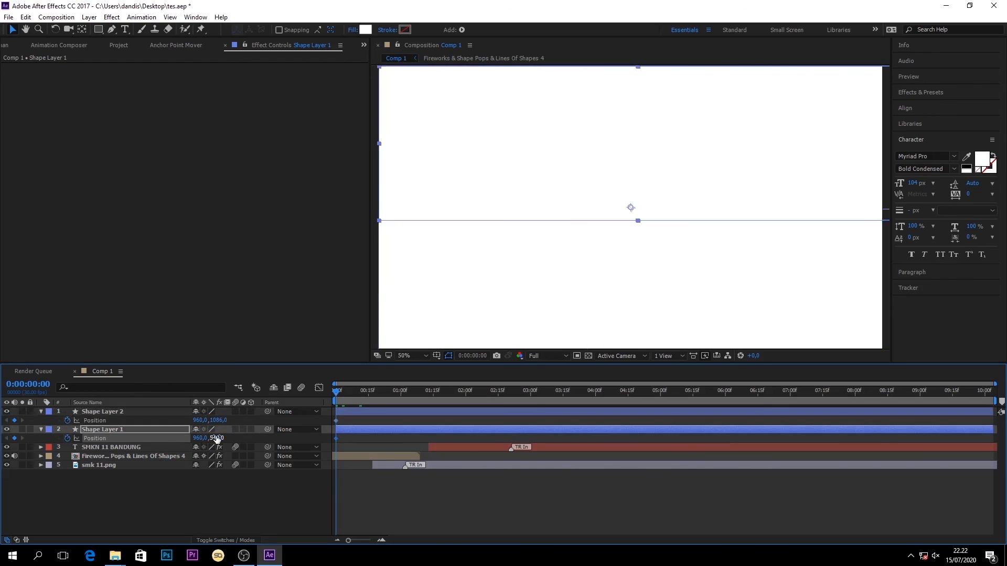
left_click_drag(220, 438, 3, 465)
left_click_drag(208, 439, 96, 431)
left_click_drag(219, 420, 489, 437)
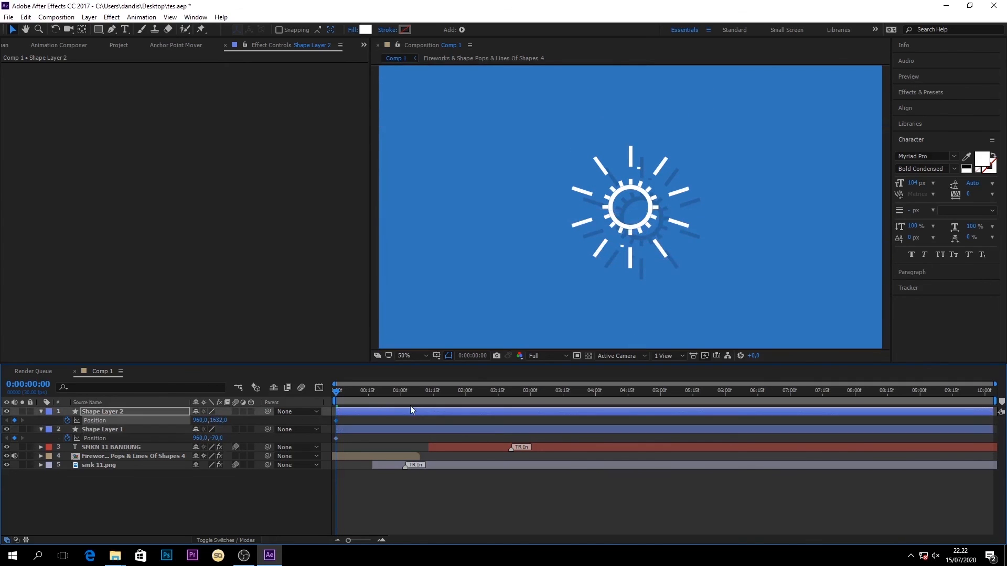
At 1:26, bring the rectangles together with Shape Layer 2 at Y 1123 and Shape Layer 1 at Y 545
left_click(389, 402)
left_click_drag(389, 401, 457, 401)
left_click_drag(223, 420, 3, 420)
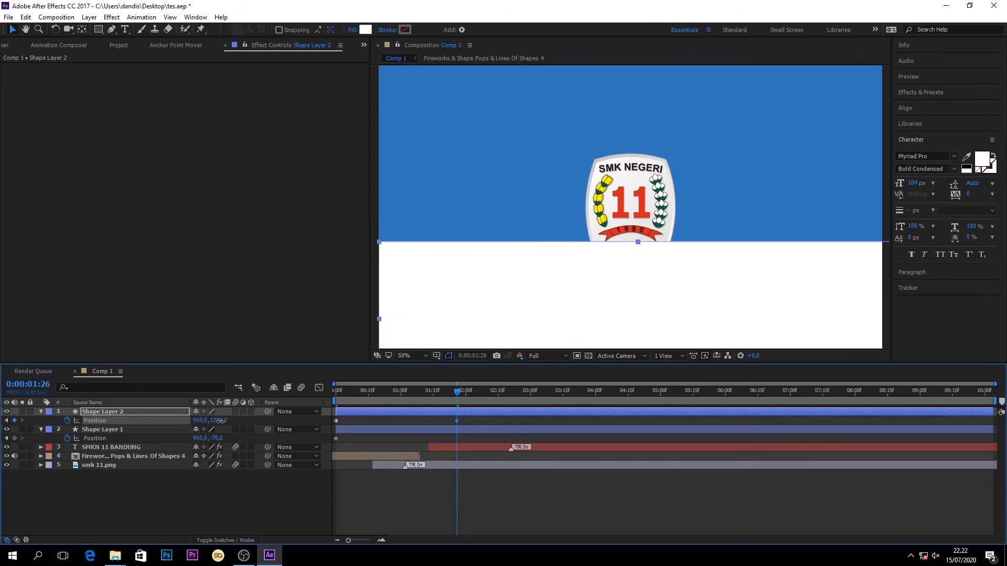
left_click_drag(220, 420, 516, 458)
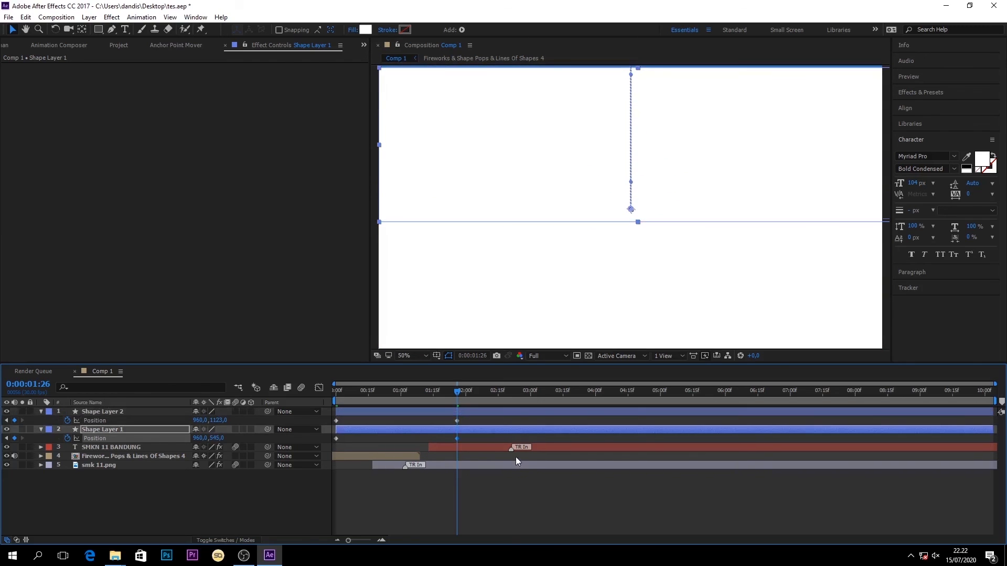
Shift both shape layers together to start at about 4:00, and play the closing transition
left_click(482, 411, "shift")
left_click_drag(483, 412, 744, 427)
key("space")
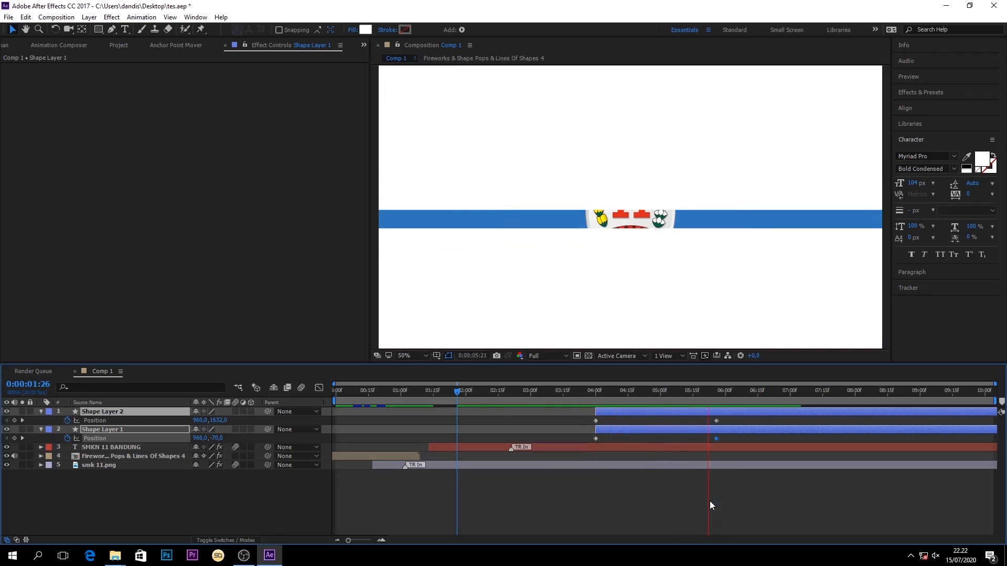
left_click(724, 498)
Ease Shape Layer 2's end Position keyframe and move both shape layers' end keyframes earlier to about 5:06
left_click(716, 439)
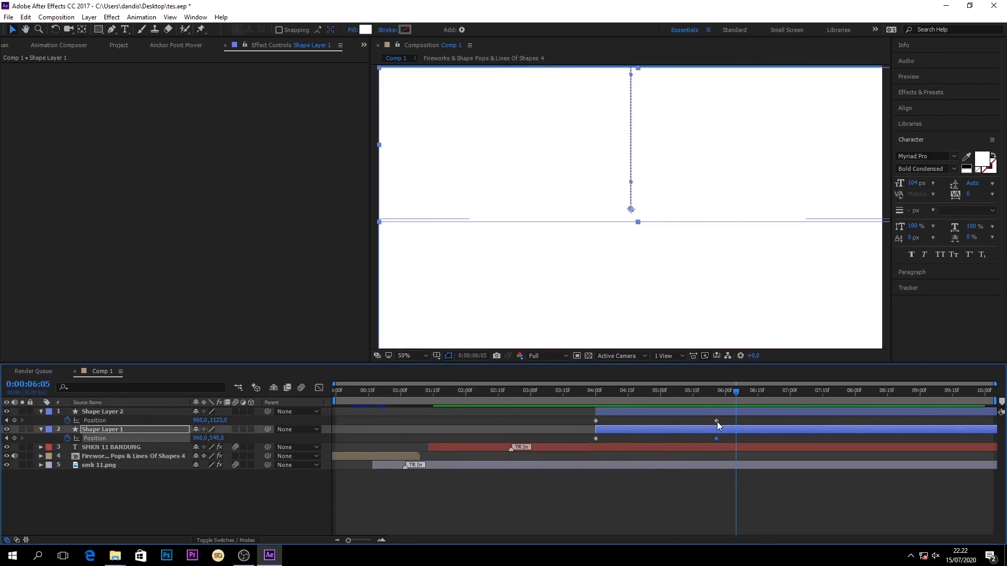
left_click(716, 422)
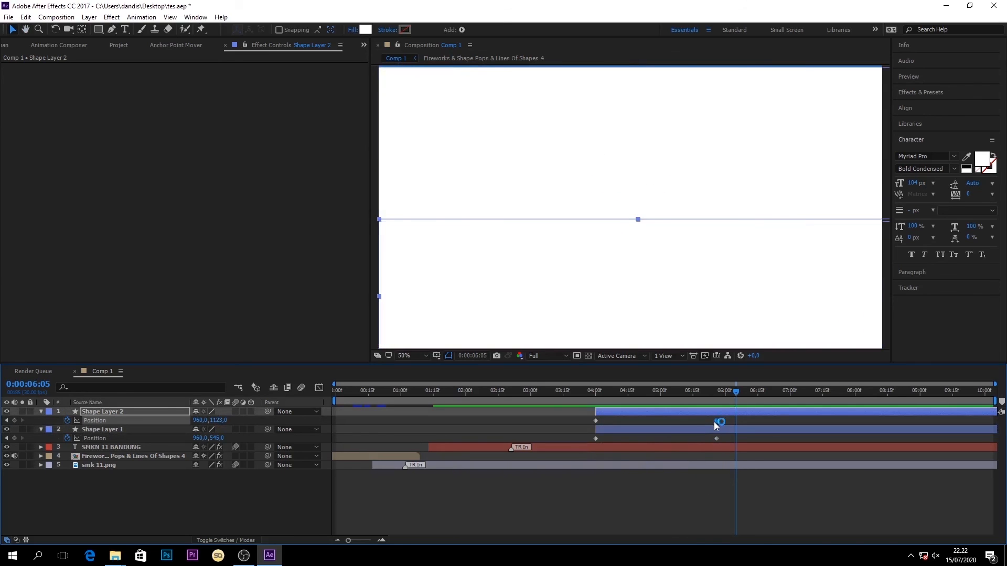
left_click(713, 422)
left_click_drag(715, 421, 675, 439)
left_click(717, 439)
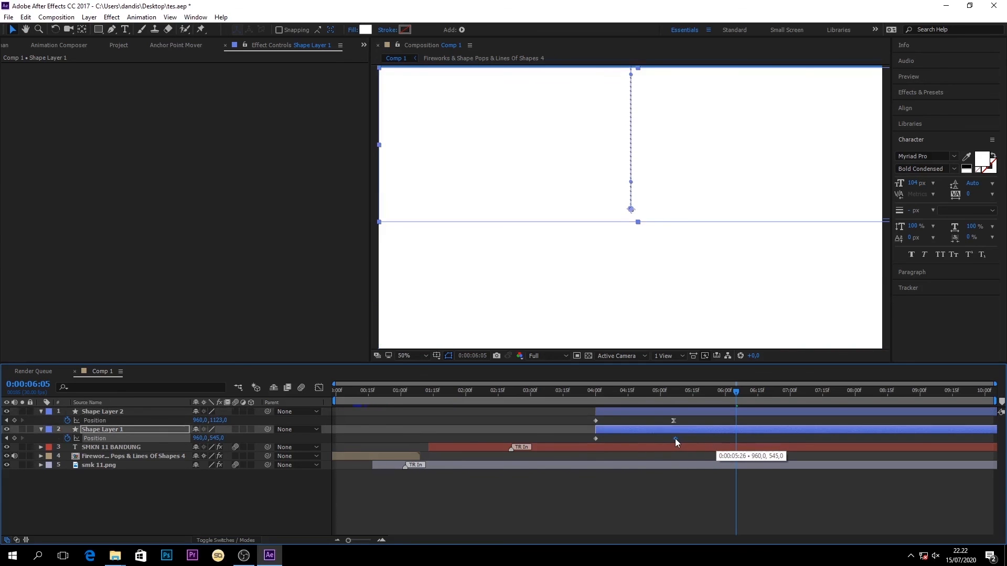
Play the faster closing transition from 3:02
left_click_drag(657, 393, 534, 397)
key("space")
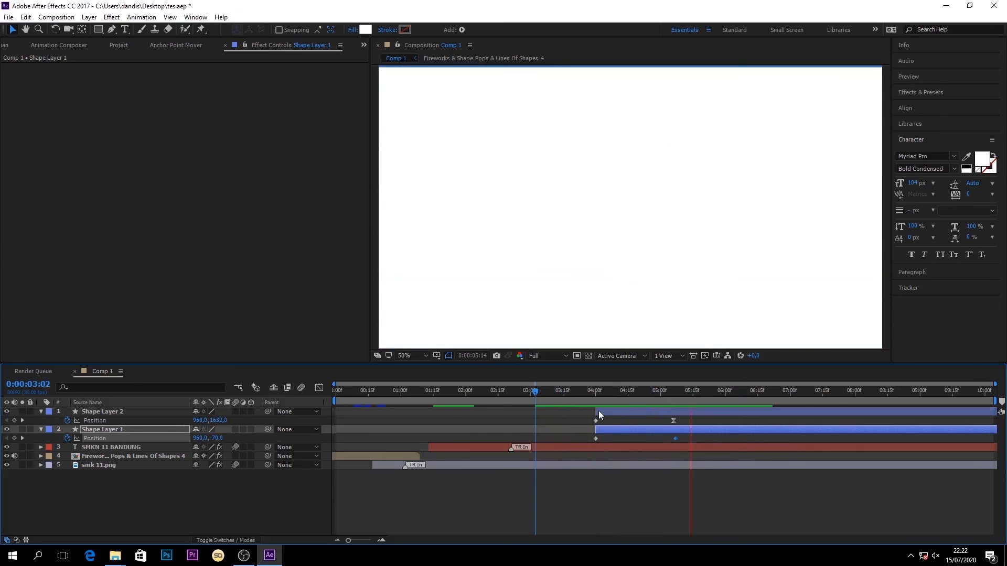
key("space")
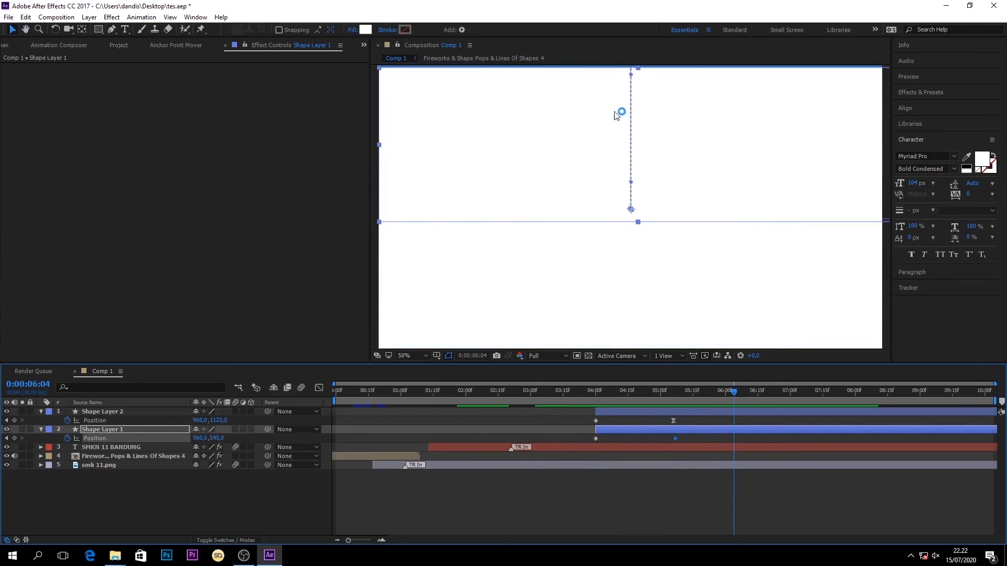
Nudge Shape Layer 1 sideways to X 946 at 6:04, and close After Effects
left_click_drag(672, 124, 668, 126)
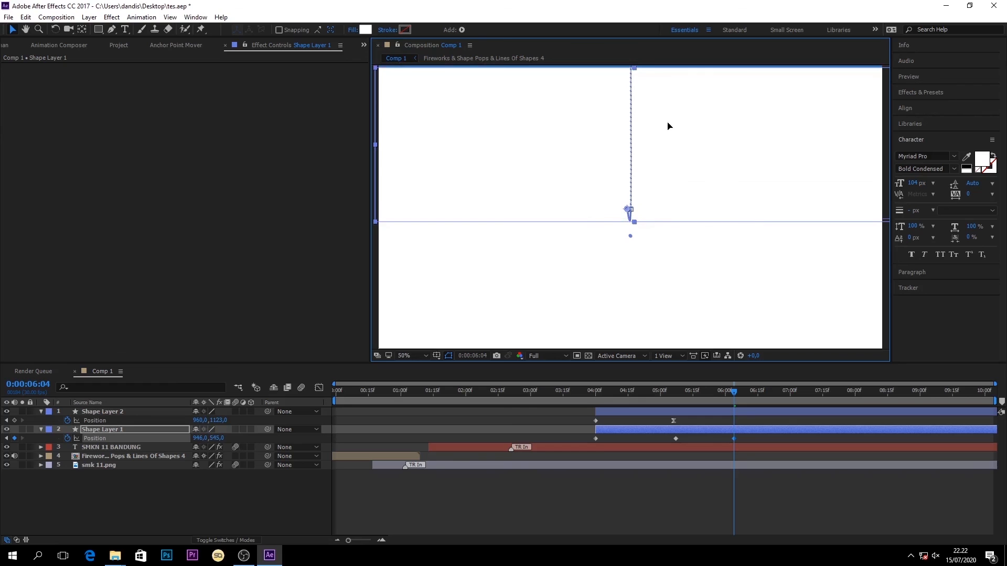
left_click(721, 487)
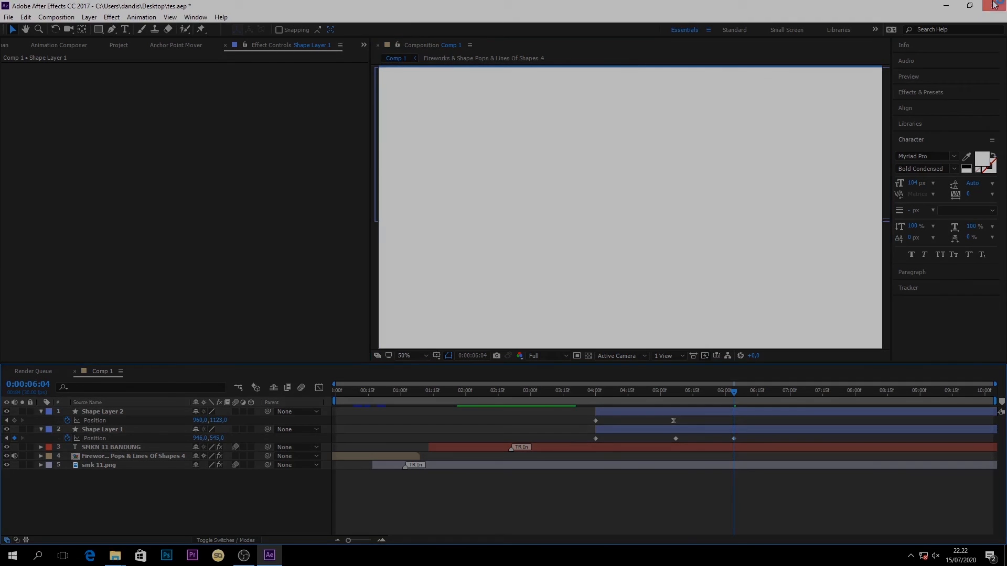
left_click(993, 5)
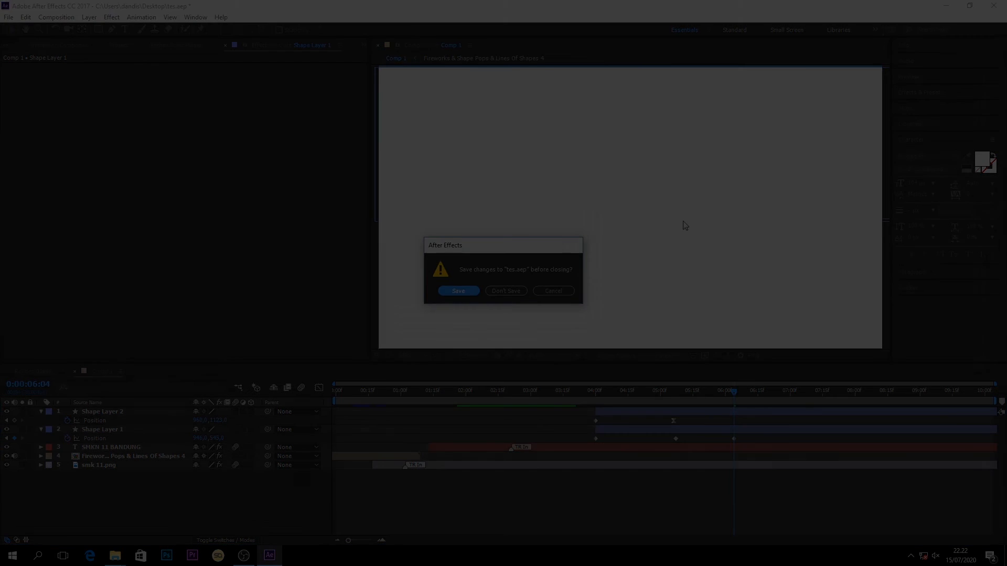